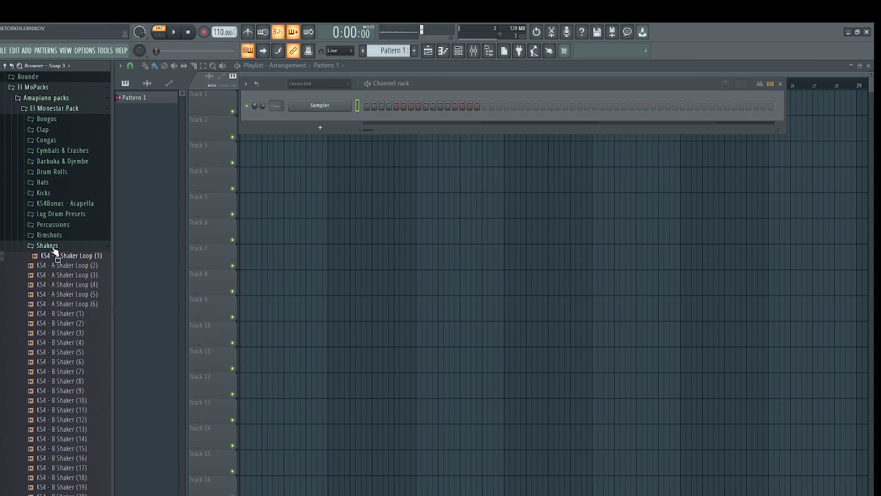
# Place the KS4 - A Shaker Loop (2) sample at the start of Track 5 and set its time-stretching mode to Stretch
pyautogui.moveTo(62, 270); pyautogui.dragTo(252, 207)
pyautogui.doubleClick(256, 208)
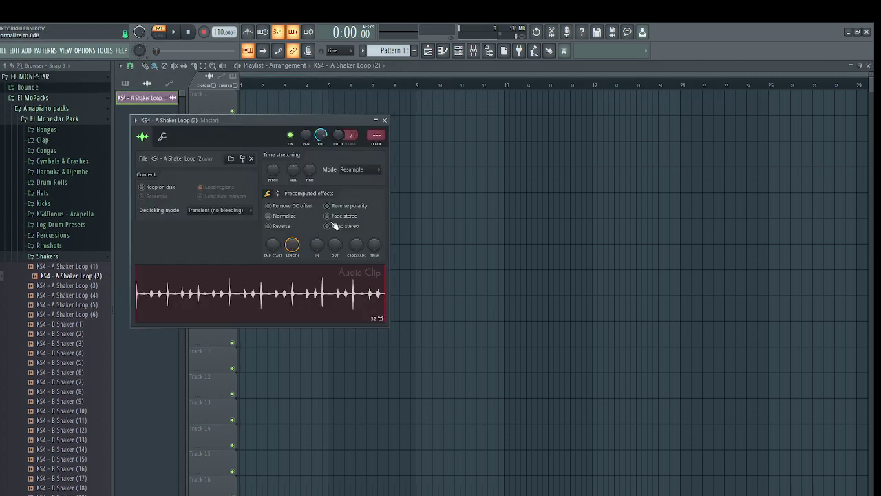
pyautogui.click(349, 173)
pyautogui.click(351, 196)
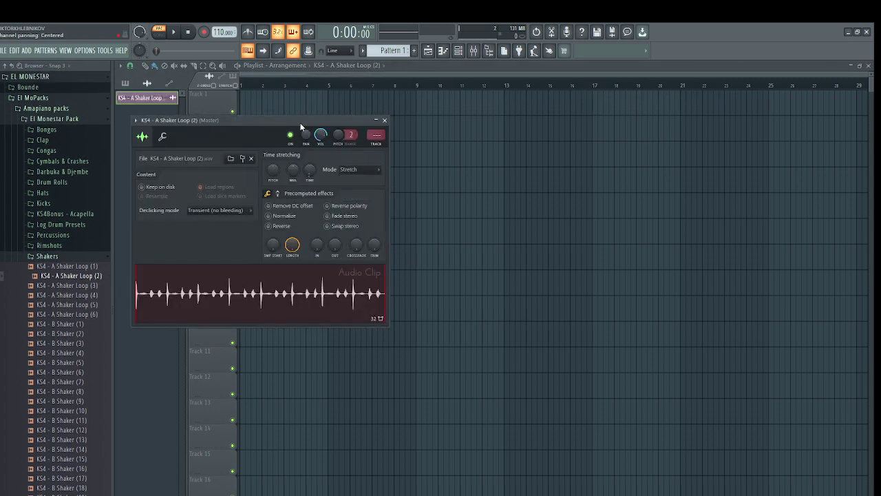
pyautogui.moveTo(300, 123); pyautogui.dragTo(550, 207)
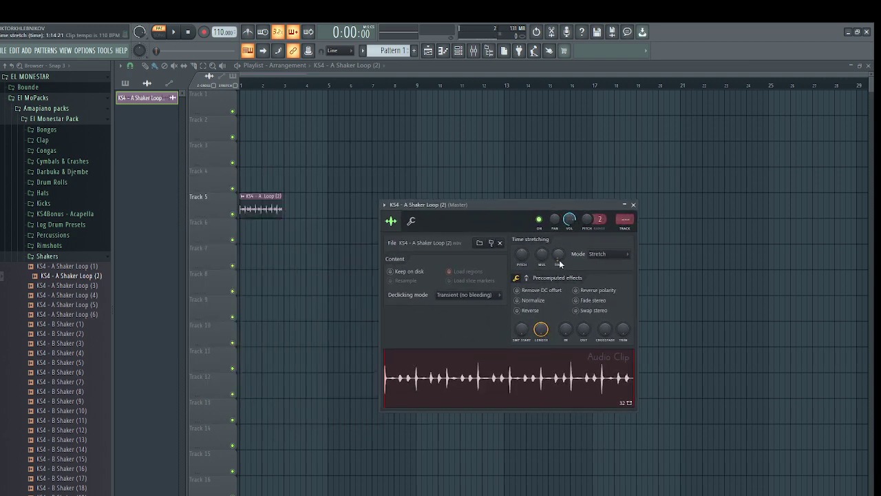
# Set the shaker loop's time-stretch length to 2 bars and close its channel settings
pyautogui.rightClick(559, 261)
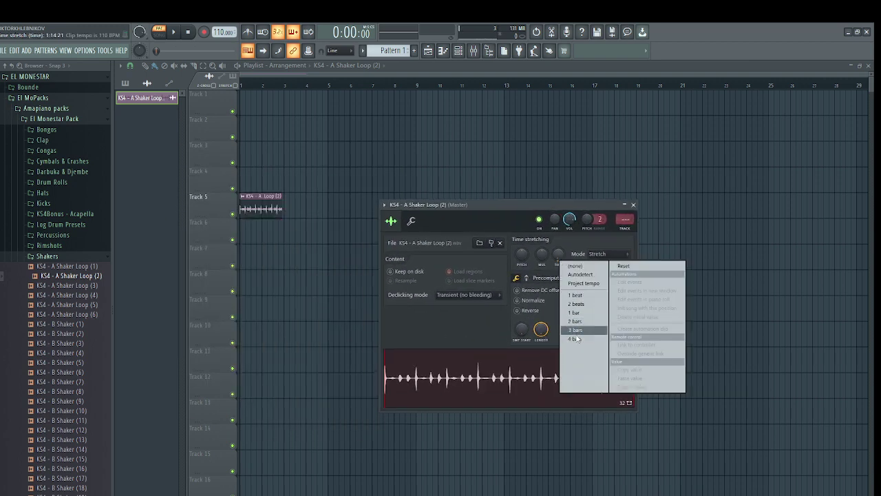
pyautogui.click(574, 339)
pyautogui.rightClick(560, 258)
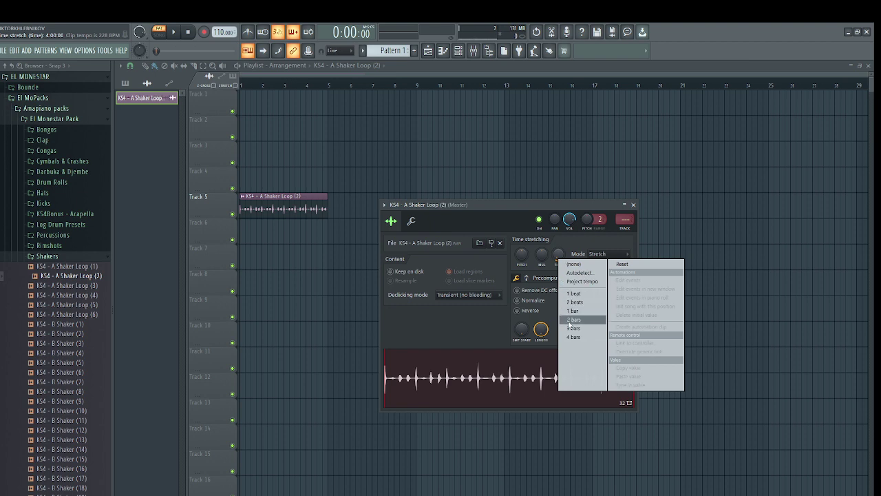
pyautogui.click(570, 320)
pyautogui.click(633, 205)
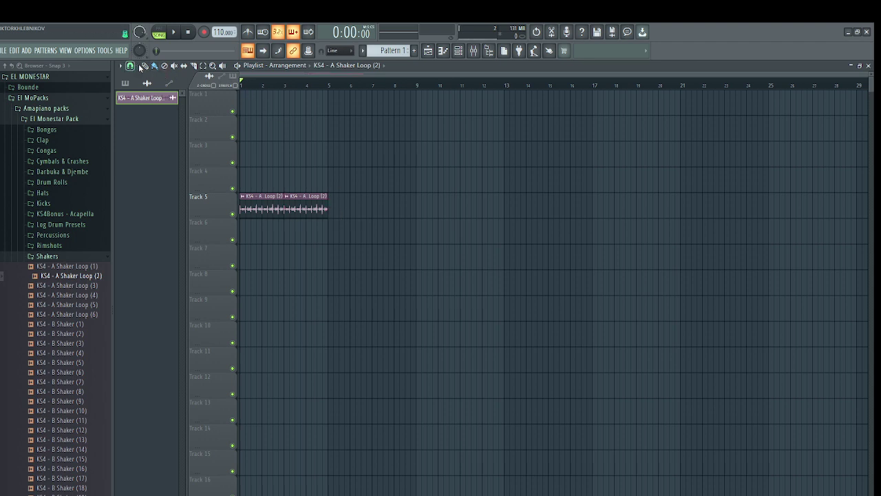
# Repeat the two-bar shaker loop along Track 5 and remove the surplus copies so that it ends at bar 9
pyautogui.moveTo(443, 296); pyautogui.dragTo(239, 193)
pyautogui.hotkey('ctrl', 'b')
pyautogui.hotkey('ctrl', 'b')
pyautogui.hotkey('ctrl', 'b')
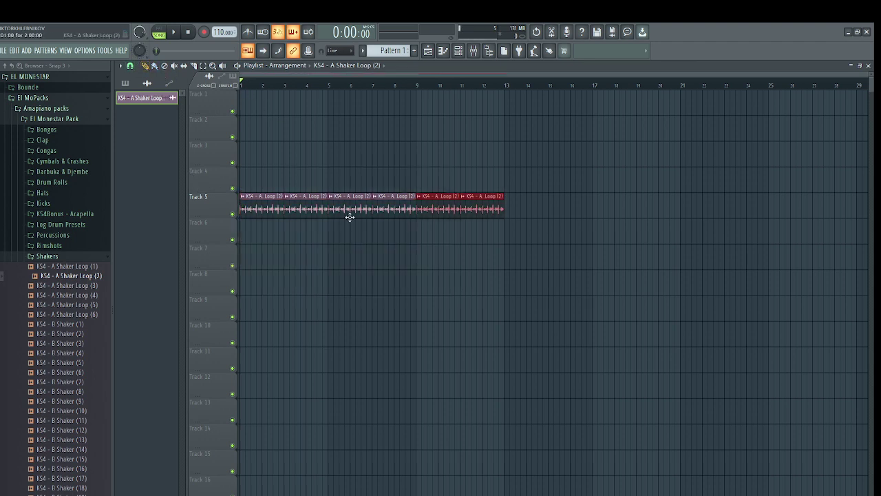
pyautogui.scroll(-1, 465, 264)
pyautogui.hotkey('ctrl', 'd')
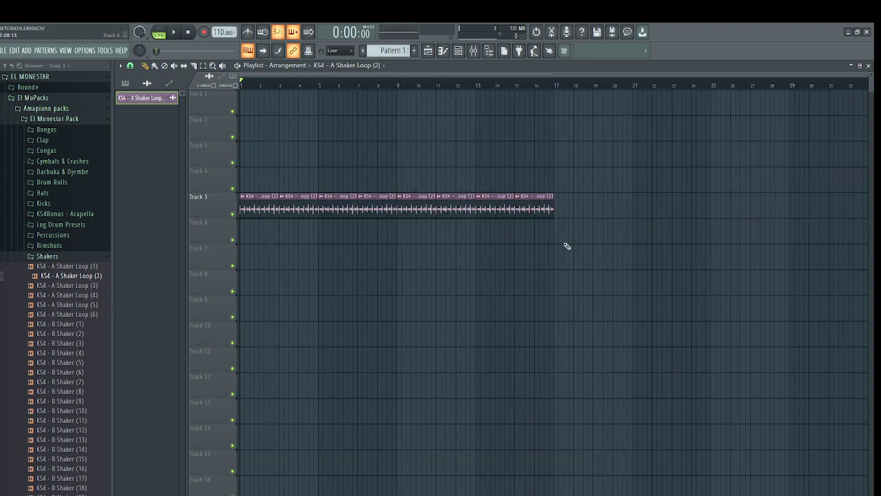
pyautogui.rightClick(534, 209)
pyautogui.rightClick(508, 208)
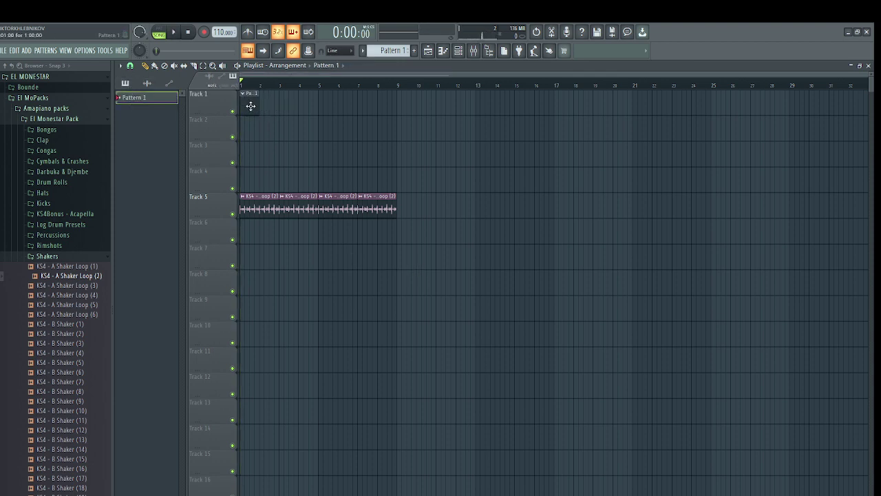
# Extend the Pattern 1 clip on Track 1 to bar 9 and show all channels in the channel rack
pyautogui.moveTo(262, 104); pyautogui.dragTo(403, 119)
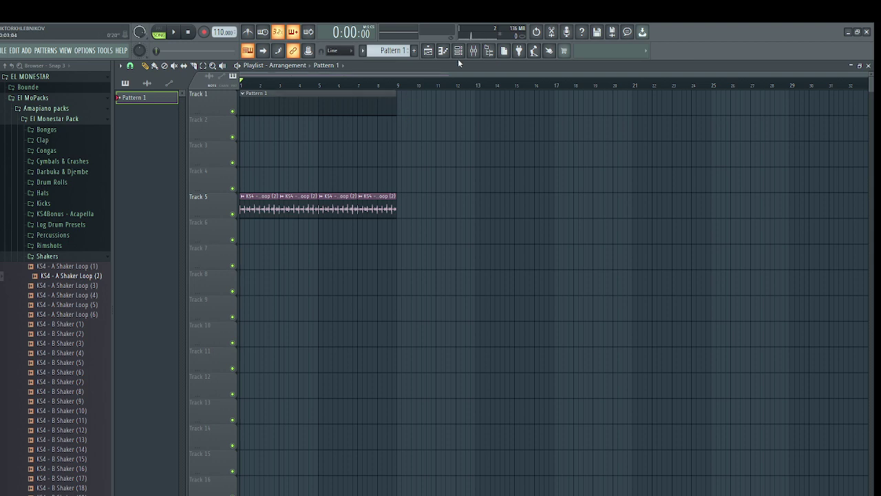
pyautogui.click(459, 55)
pyautogui.click(319, 83)
pyautogui.click(324, 97)
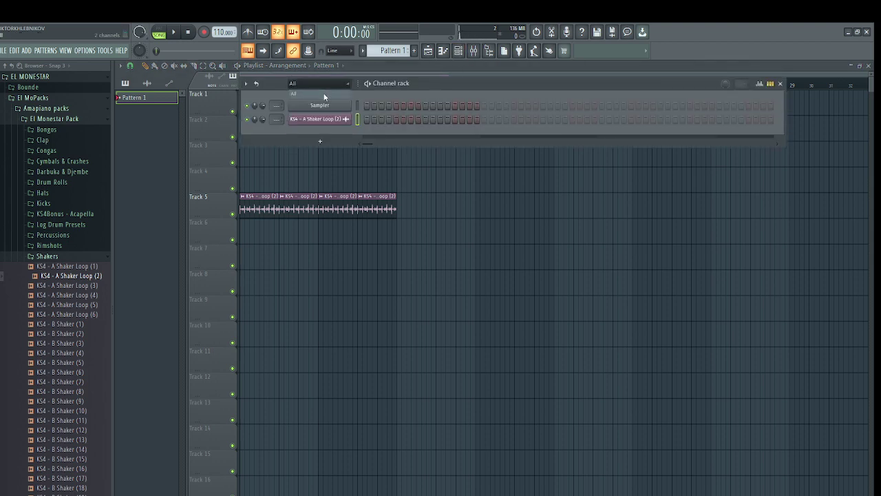
# Add the KS4 - Kick (14) sample from the Kicks folder as a channel and fill it each 4 steps
pyautogui.click(88, 258)
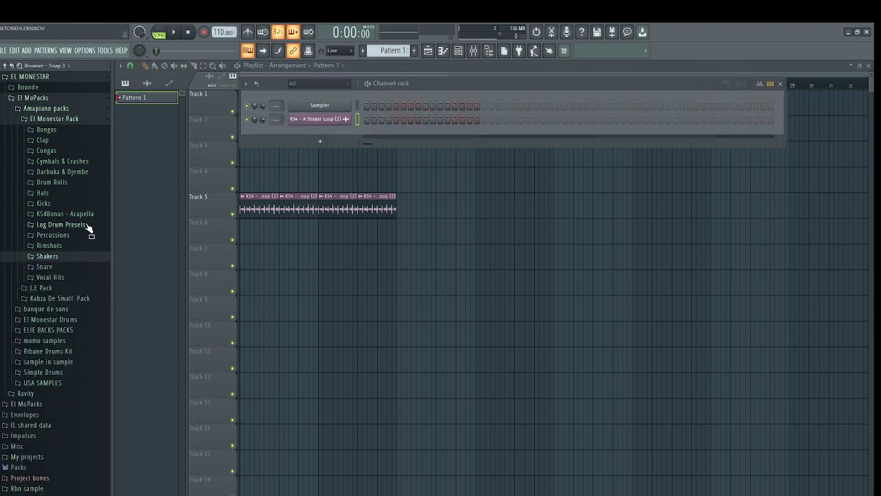
pyautogui.click(43, 204)
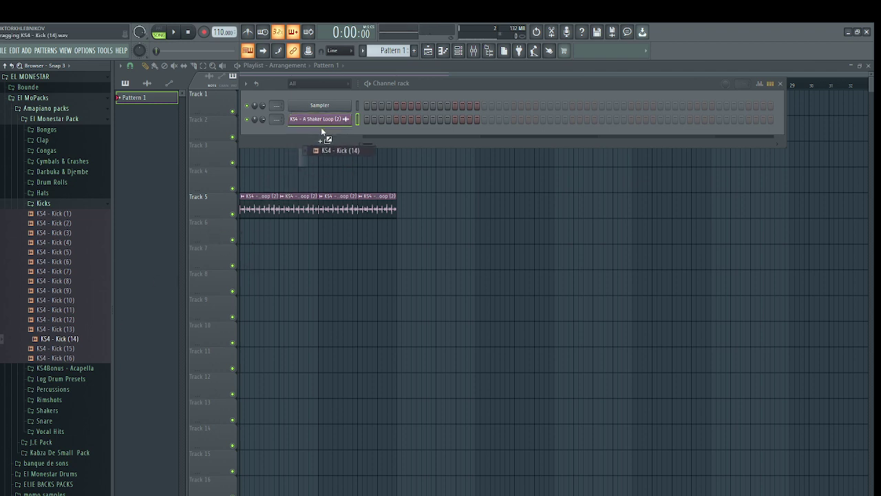
pyautogui.moveTo(320, 135); pyautogui.dragTo(318, 131)
pyautogui.rightClick(320, 133)
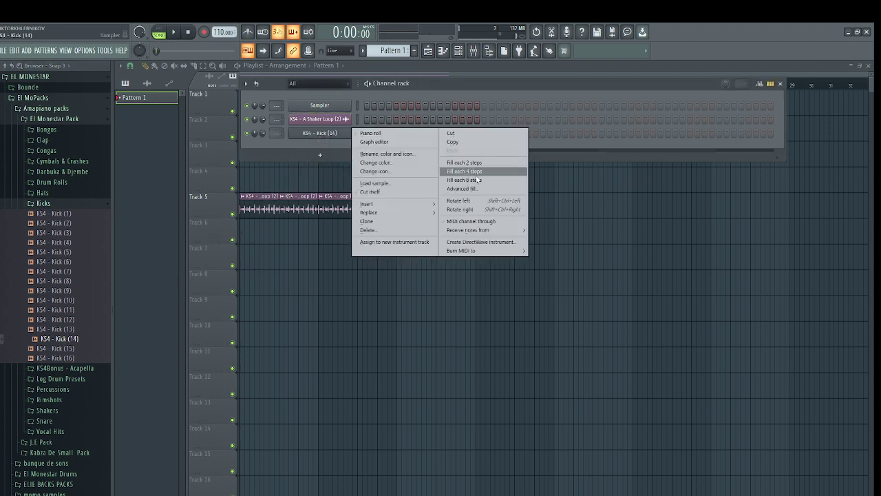
pyautogui.click(476, 172)
pyautogui.rightClick(484, 195)
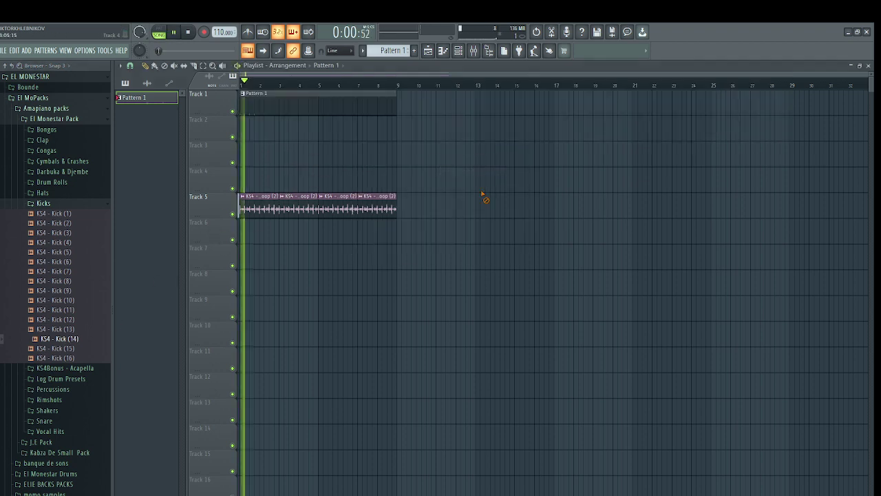
pyautogui.press('space')
pyautogui.click(458, 53)
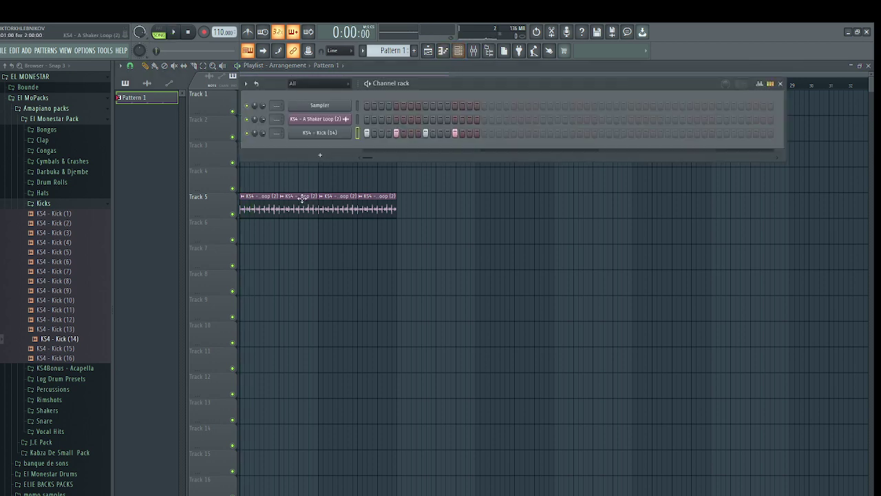
pyautogui.press('space')
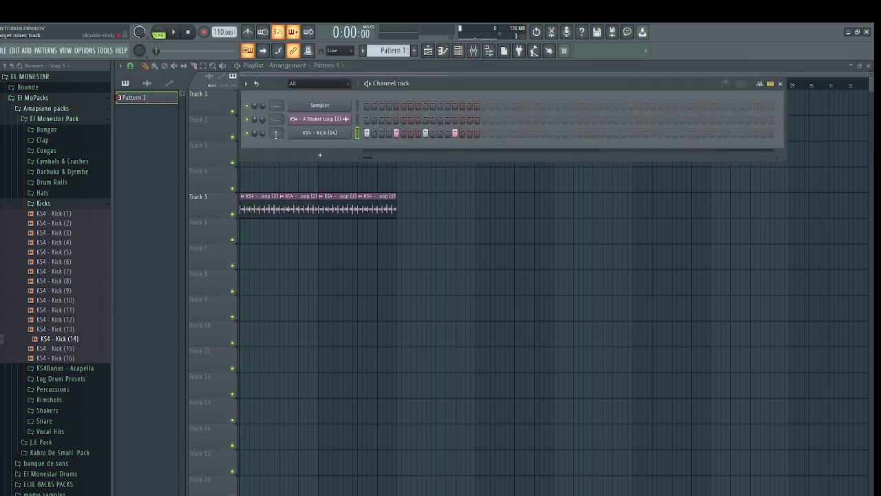
# Open the kick channel in the piano roll and duplicate its one-bar pattern until it covers four bars
pyautogui.rightClick(350, 132)
pyautogui.click(372, 131)
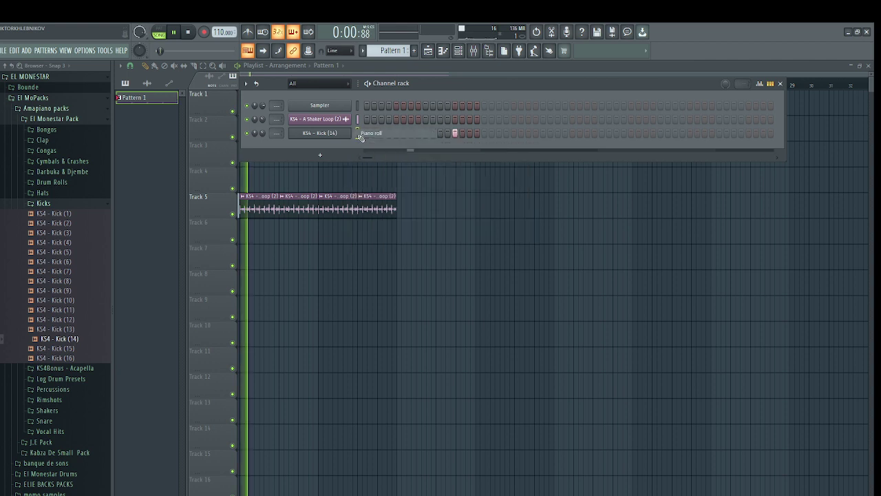
pyautogui.scroll(-4, 427, 241)
pyautogui.hotkey('ctrl', 'a')
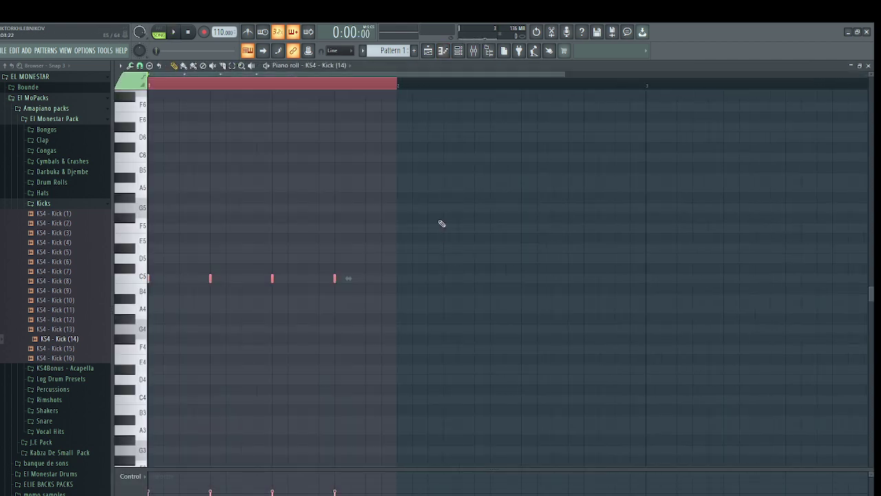
pyautogui.hotkey('ctrl', 'b')
pyautogui.hotkey('ctrl', 'b')
pyautogui.hotkey('ctrl', 'b')
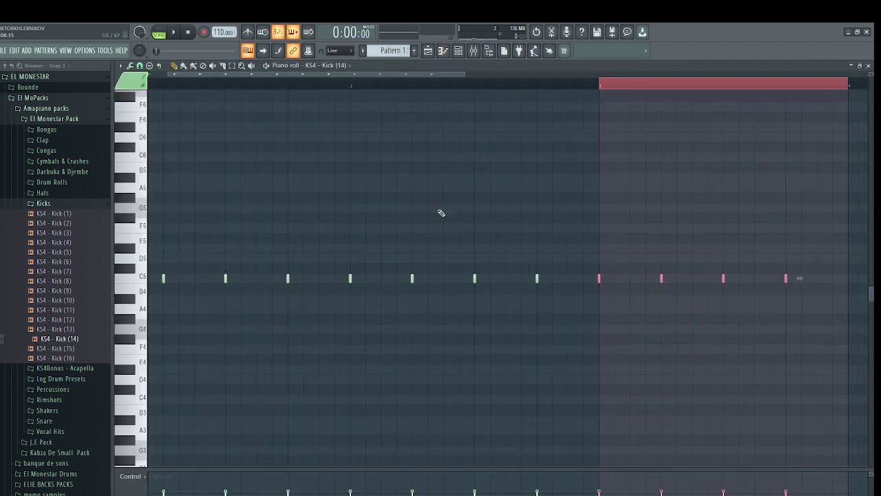
pyautogui.scroll(-3, 474, 230)
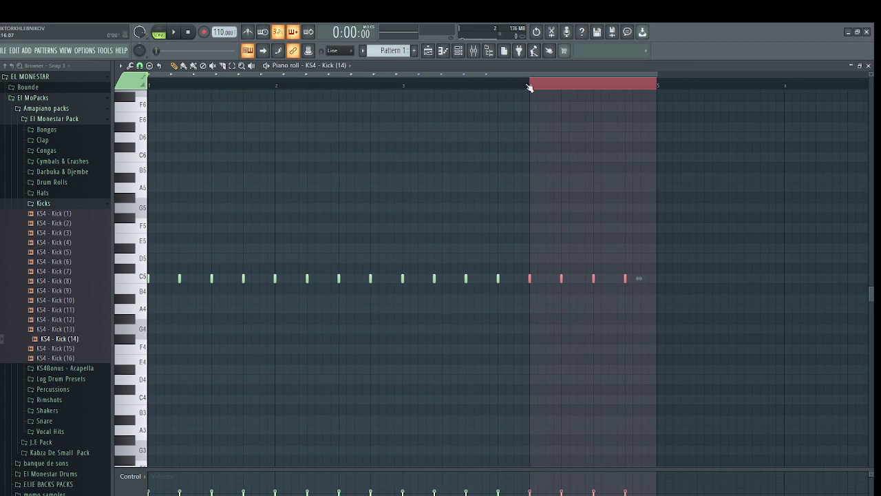
# Duplicate the whole four-bar kick pattern once to cover eight bars and play it back
pyautogui.hotkey('ctrl', 'a')
pyautogui.hotkey('ctrl', 'b')
pyautogui.scroll(-3, 630, 241)
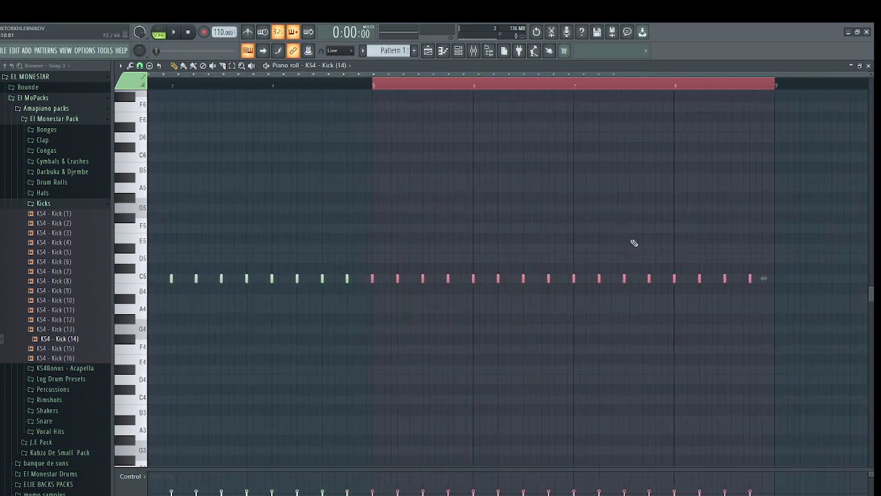
pyautogui.click(336, 88)
pyautogui.press('space')
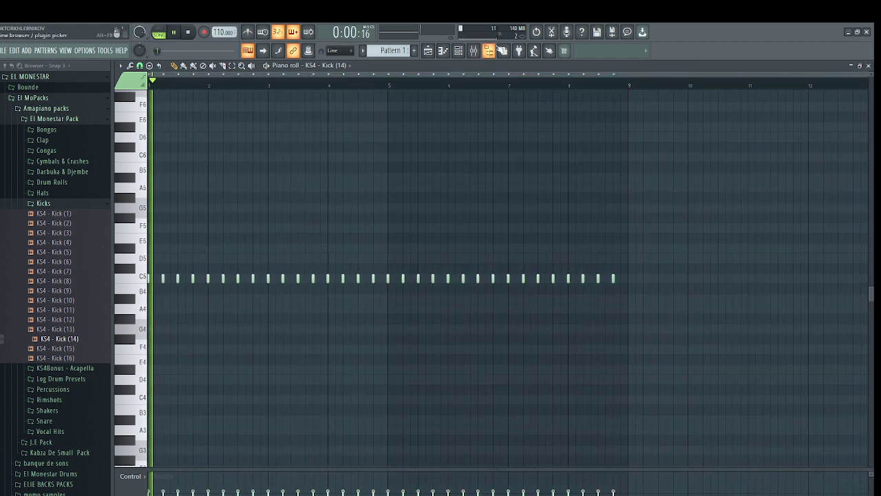
# Add the ATR Snare (2) sample from the Rimshots folder as a channel below the kick
pyautogui.press('F6')
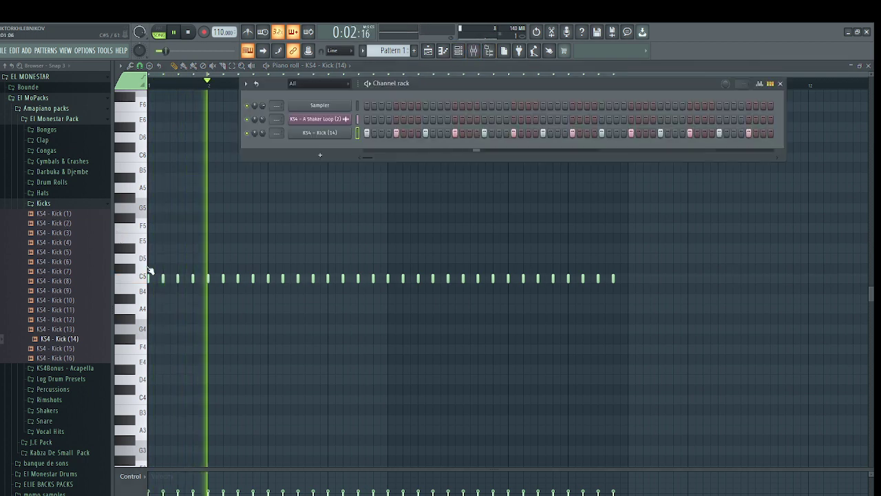
pyautogui.click(66, 399)
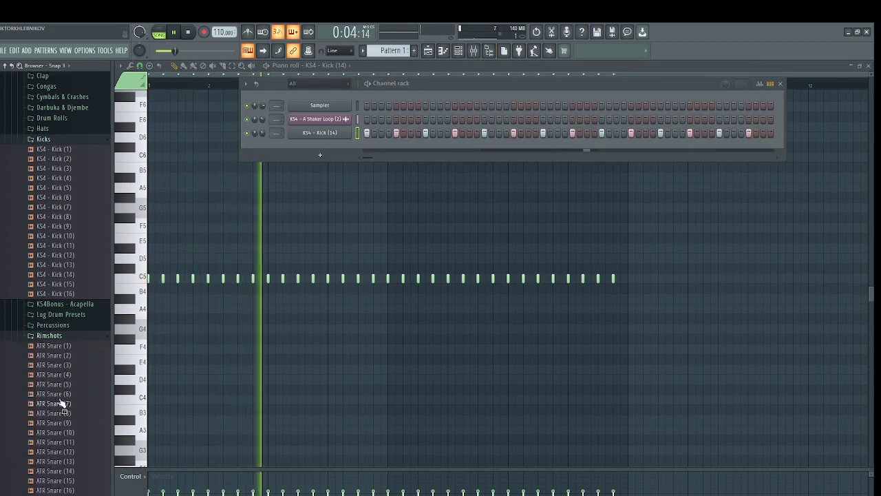
pyautogui.press('space')
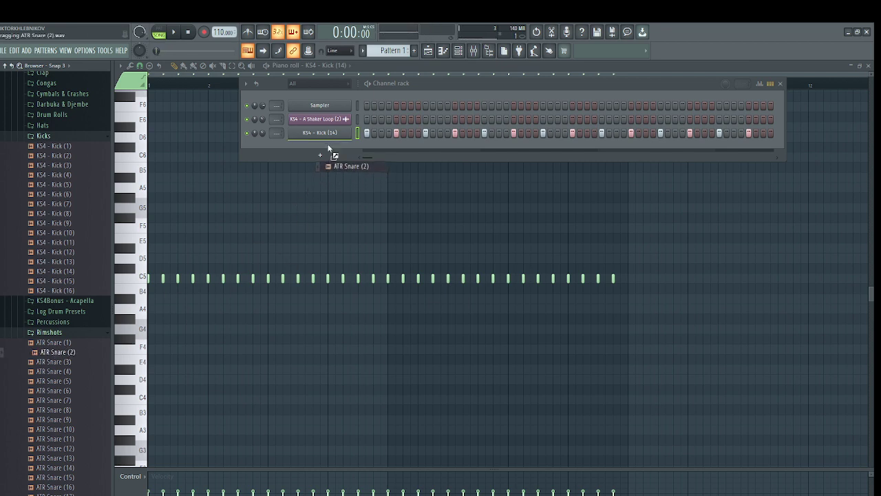
pyautogui.moveTo(329, 146); pyautogui.dragTo(331, 148)
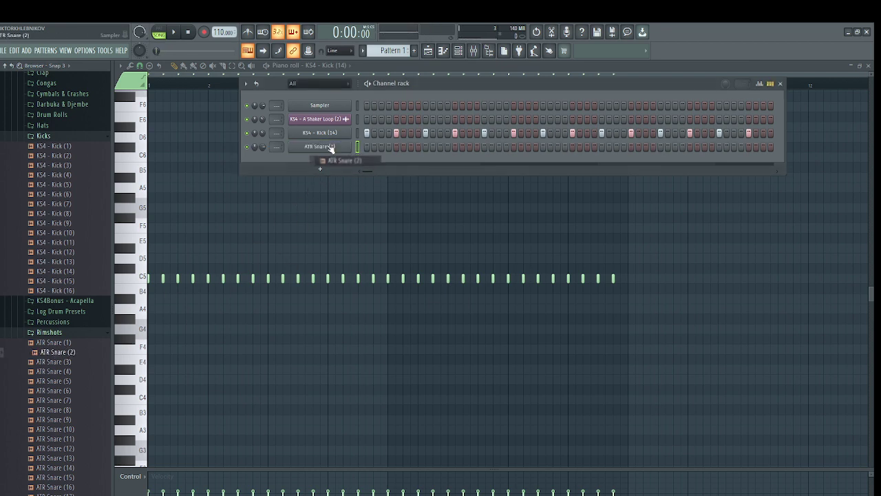
# Place ATR Snare (2) hits on steps 4, 11 and 27 while the beat plays
pyautogui.click(389, 146)
pyautogui.press('space')
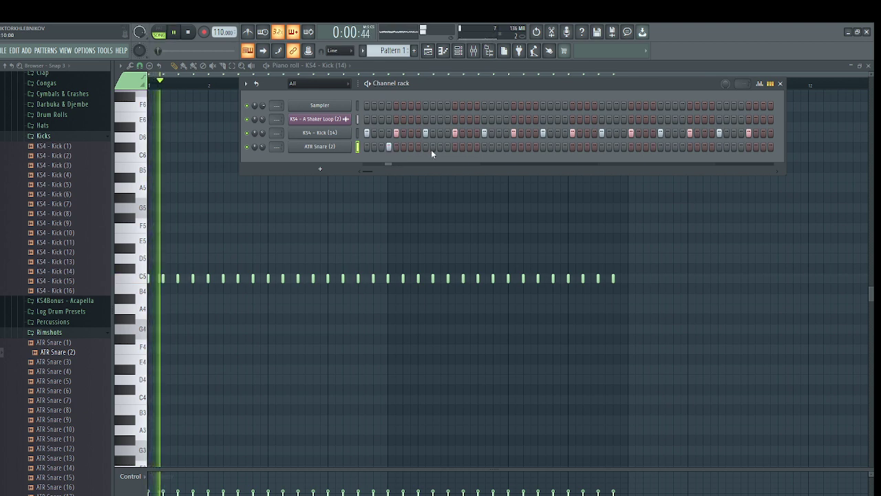
pyautogui.click(440, 147)
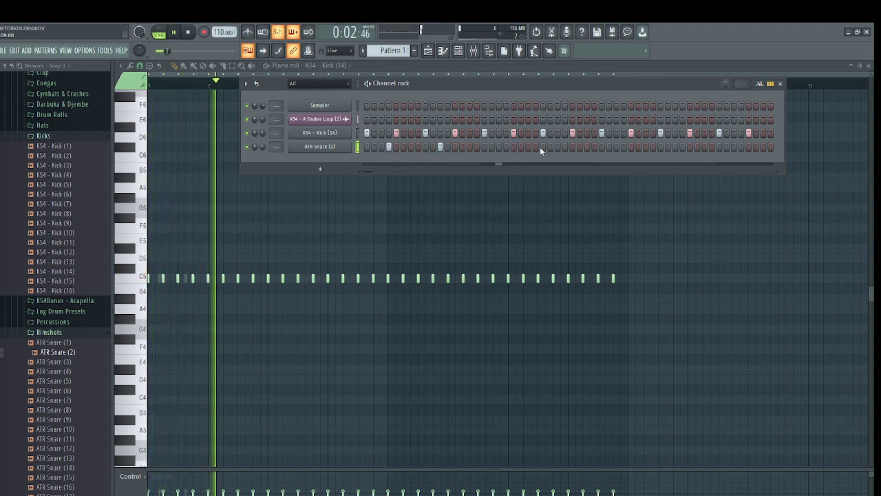
pyautogui.click(557, 147)
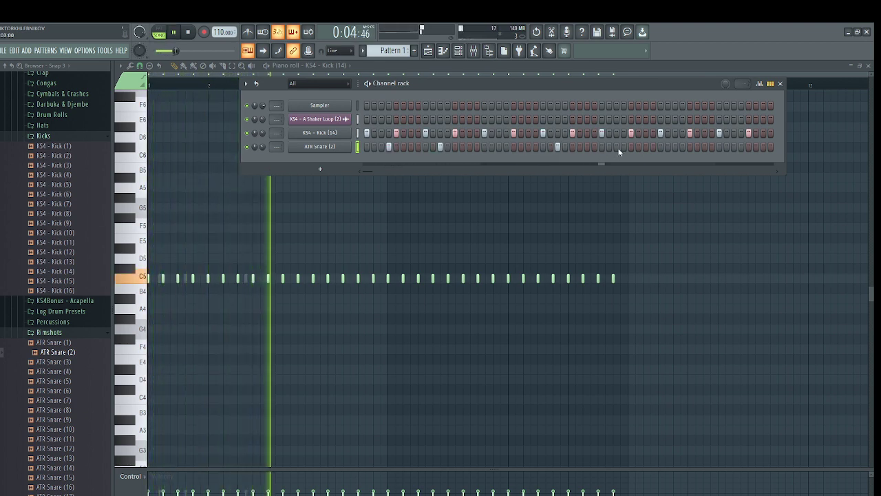
# Duplicate the two-bar ATR Snare (2) pattern three times in the piano roll to cover eight bars
pyautogui.rightClick(339, 150)
pyautogui.click(358, 147)
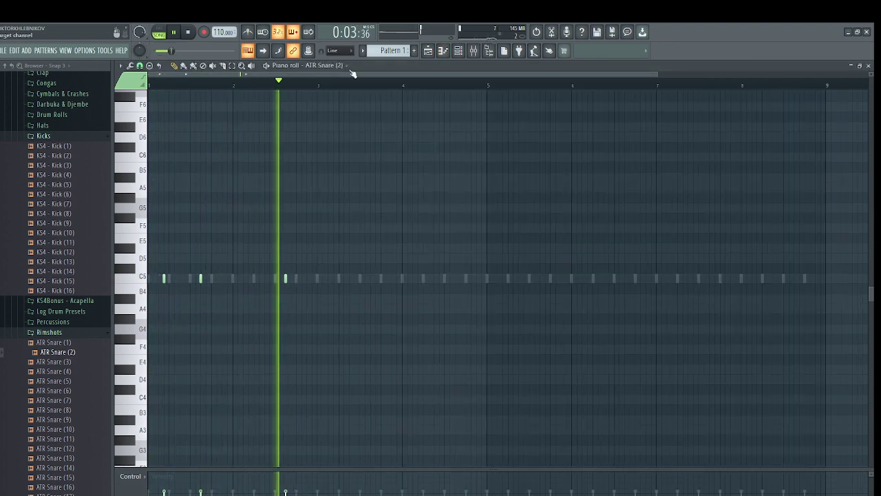
pyautogui.moveTo(321, 85); pyautogui.dragTo(149, 86)
pyautogui.hotkey('ctrl', 'b')
pyautogui.hotkey('ctrl', 'b')
pyautogui.hotkey('ctrl', 'b')
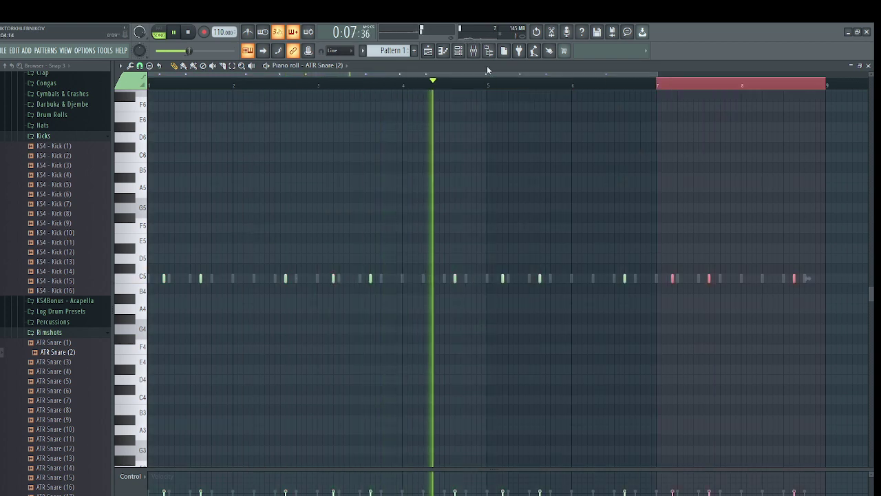
# Add the KS4 - Perc (3) sample from the Percussions folder as a channel below the snare
pyautogui.click(456, 51)
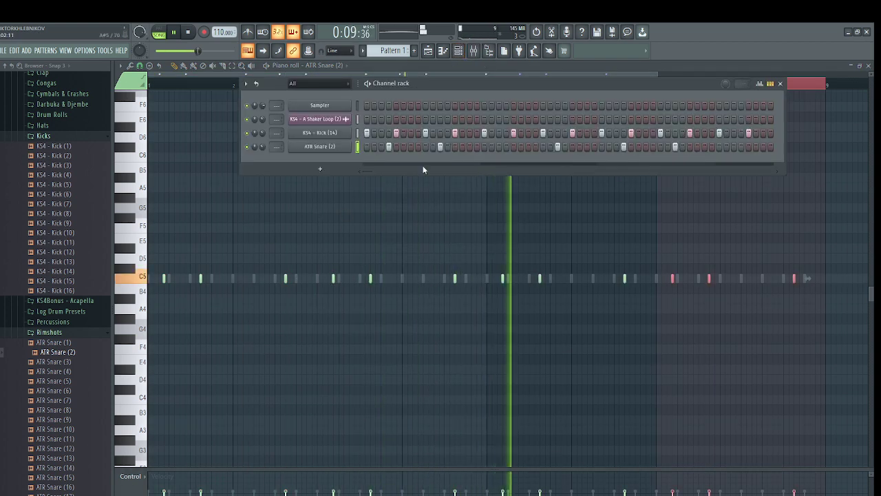
pyautogui.click(57, 333)
pyautogui.click(58, 322)
pyautogui.press('space')
pyautogui.click(63, 243)
pyautogui.moveTo(63, 245); pyautogui.dragTo(63, 250)
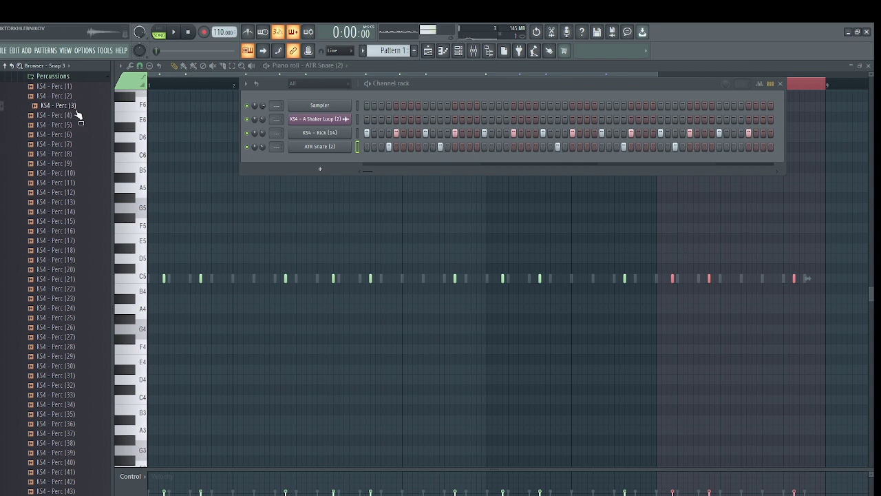
pyautogui.moveTo(338, 160); pyautogui.dragTo(338, 161)
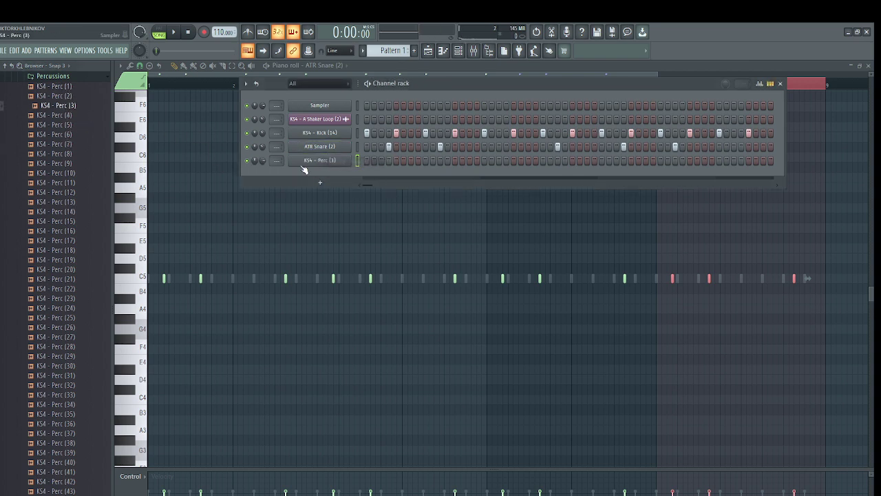
# Place KS4 - Perc (3) hits on steps 15 and 31 while the beat plays
pyautogui.press('space')
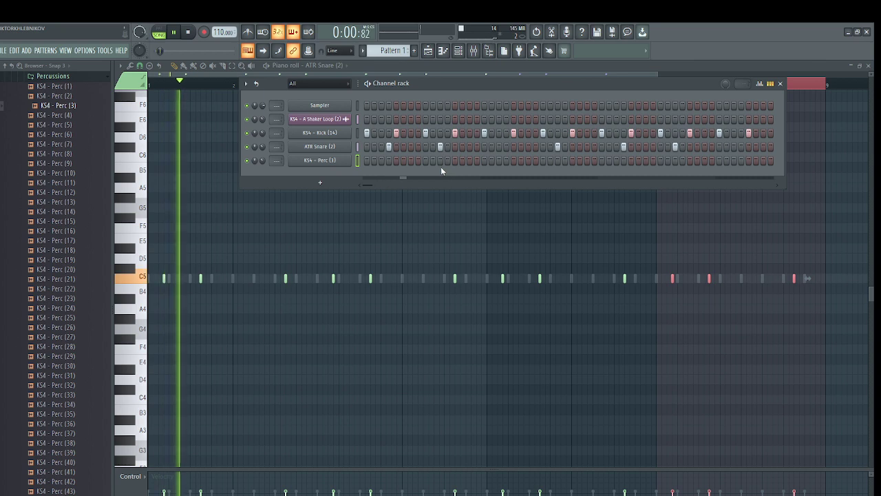
pyautogui.click(470, 161)
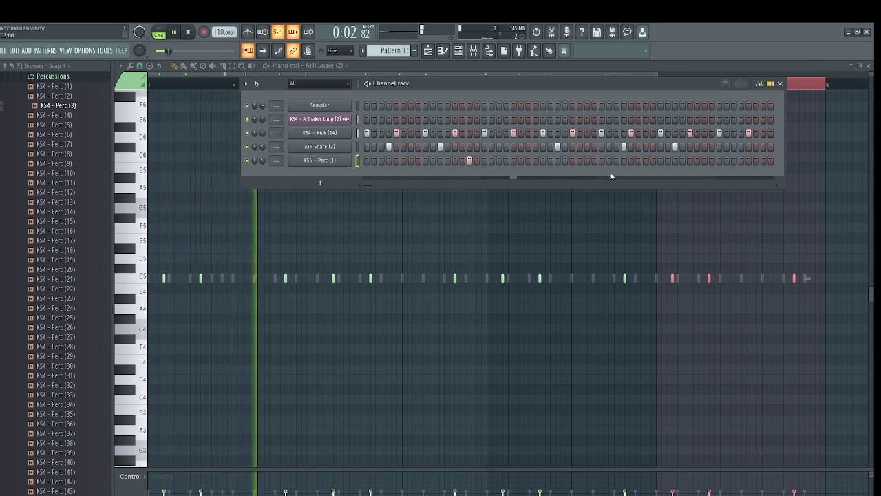
pyautogui.click(588, 161)
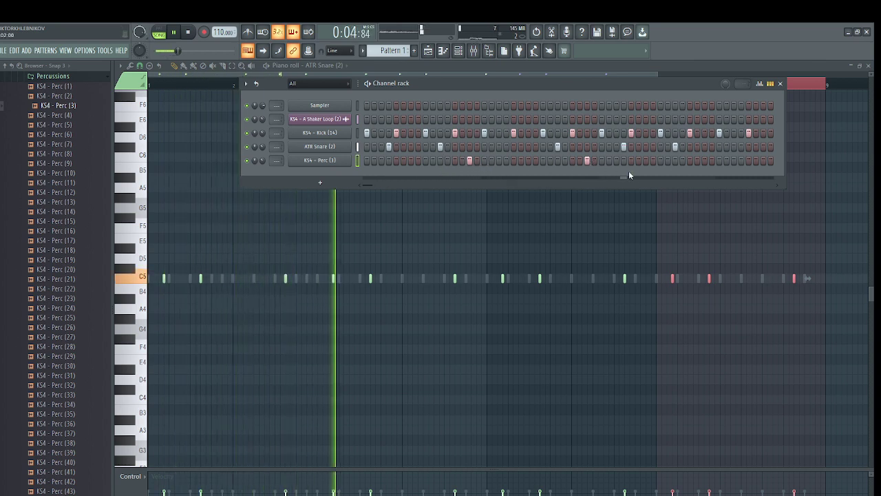
# Duplicate the first four bars of the KS4 - Perc (3) pattern in the piano roll to fill bars 5 to 8
pyautogui.rightClick(351, 159)
pyautogui.click(370, 162)
pyautogui.press('space')
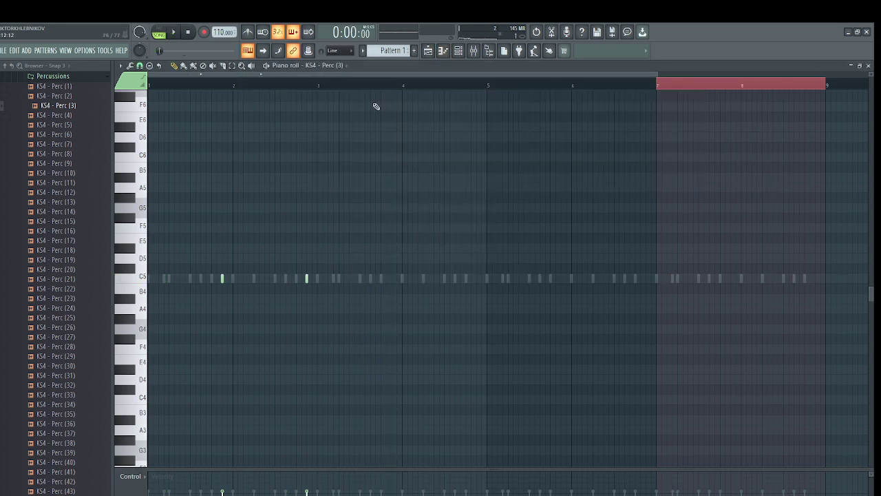
pyautogui.moveTo(319, 92); pyautogui.dragTo(1, 203)
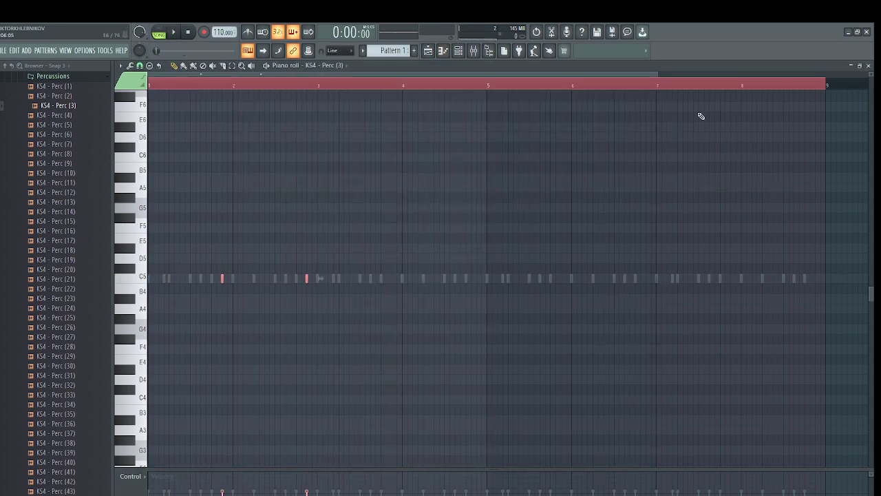
pyautogui.moveTo(741, 90); pyautogui.dragTo(465, 184)
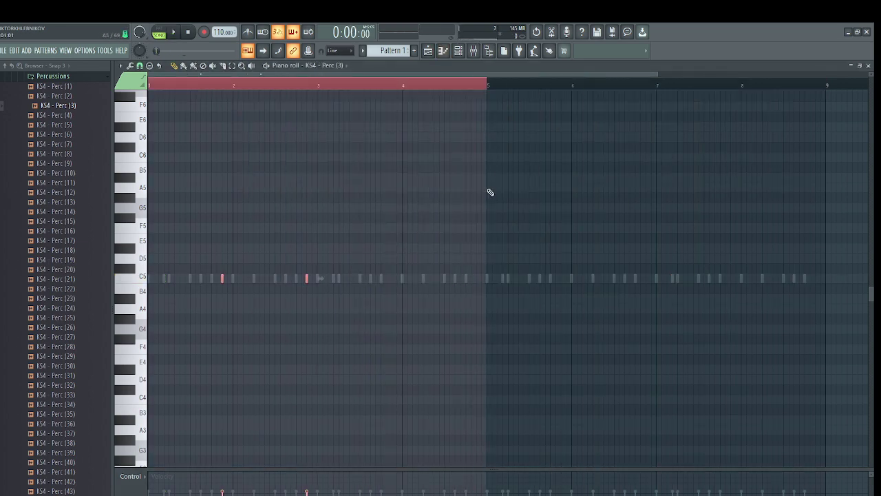
pyautogui.hotkey('ctrl', 'b')
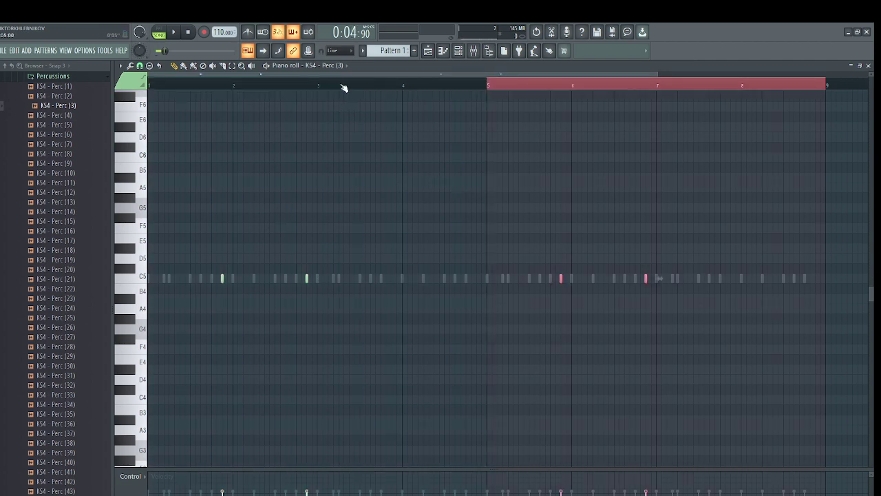
pyautogui.hotkey('ctrl', 'd')
# Add the KS4 - Perc (57) sample from the Percussions folder as a channel below KS4 - Perc (3)
pyautogui.click(460, 54)
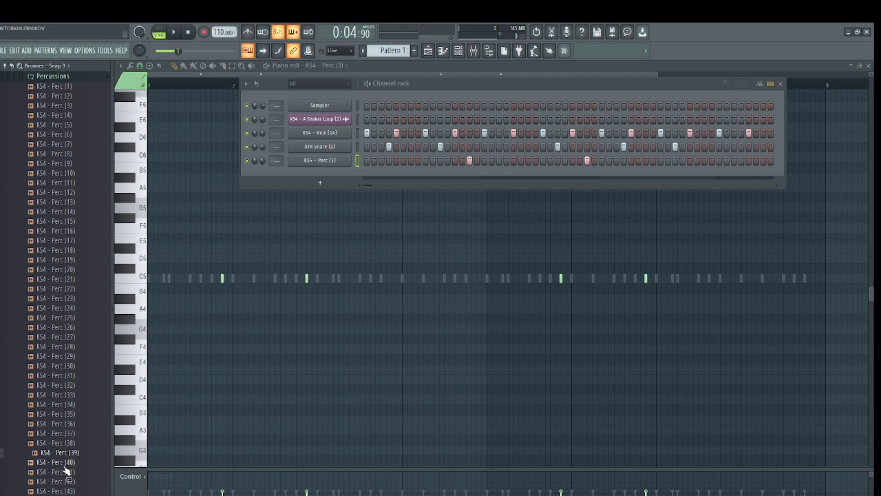
pyautogui.scroll(-4, 45, 349)
pyautogui.click(65, 492)
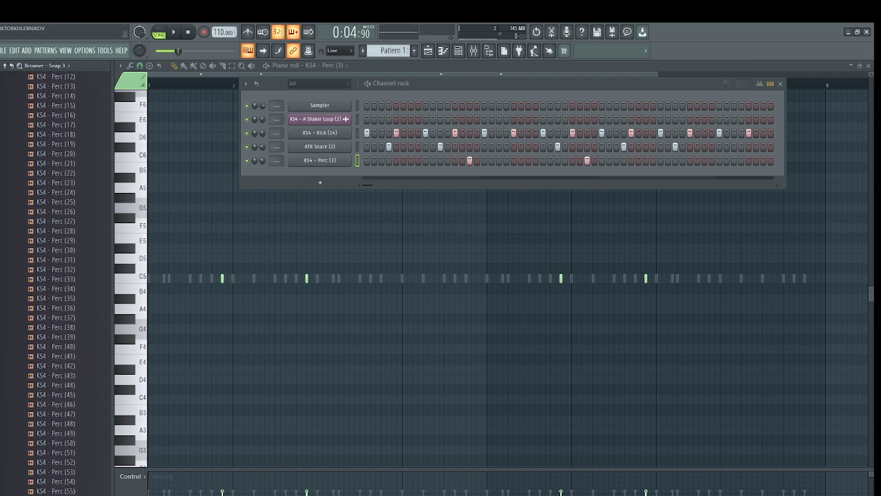
pyautogui.moveTo(348, 179); pyautogui.dragTo(338, 181)
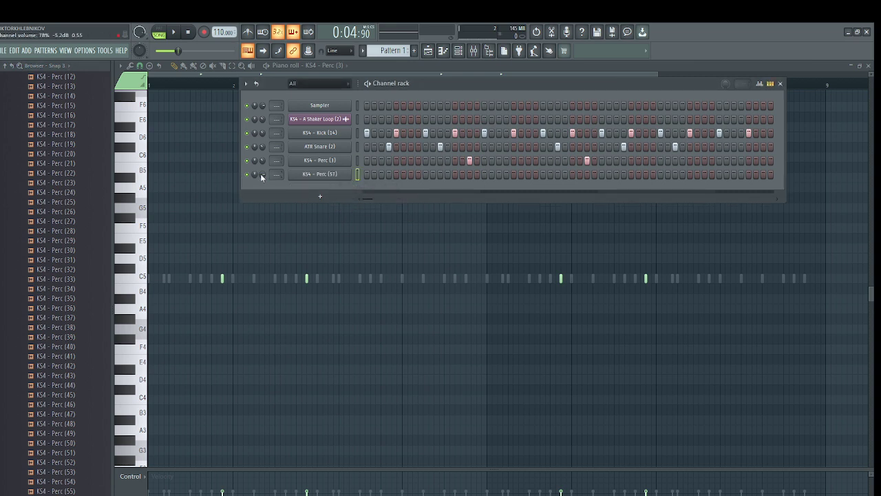
# Place KS4 - Perc (57) hits on steps 7 and 39, checking them against the playing beat
pyautogui.click(410, 175)
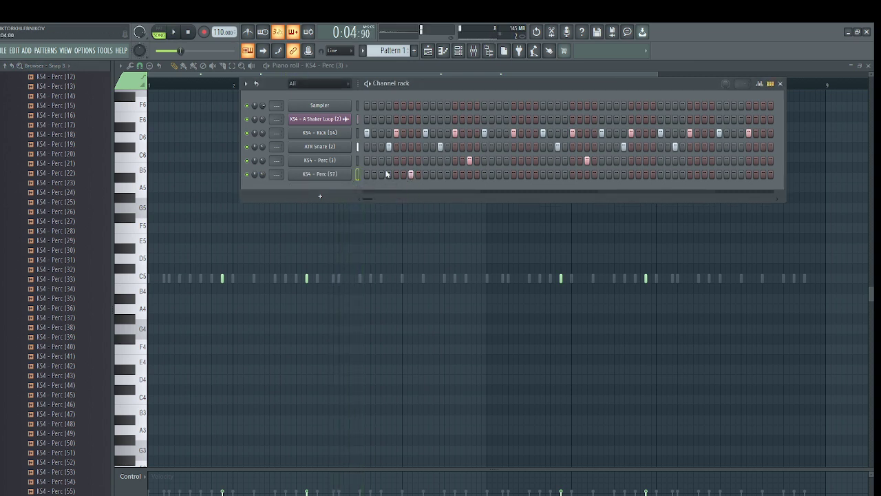
pyautogui.press('space')
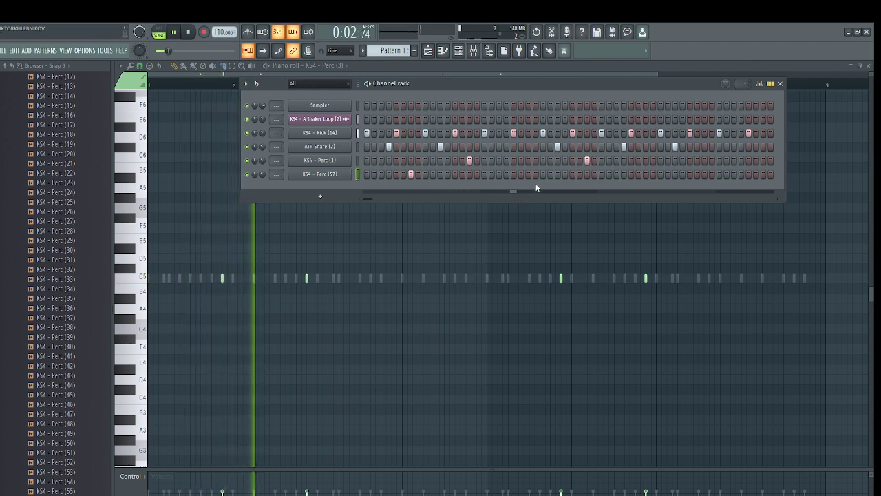
pyautogui.click(646, 175)
# Add a third KS4 - Perc (57) hit at C5 on step 15 of bar 4 in the piano roll
pyautogui.rightClick(347, 174)
pyautogui.click(365, 179)
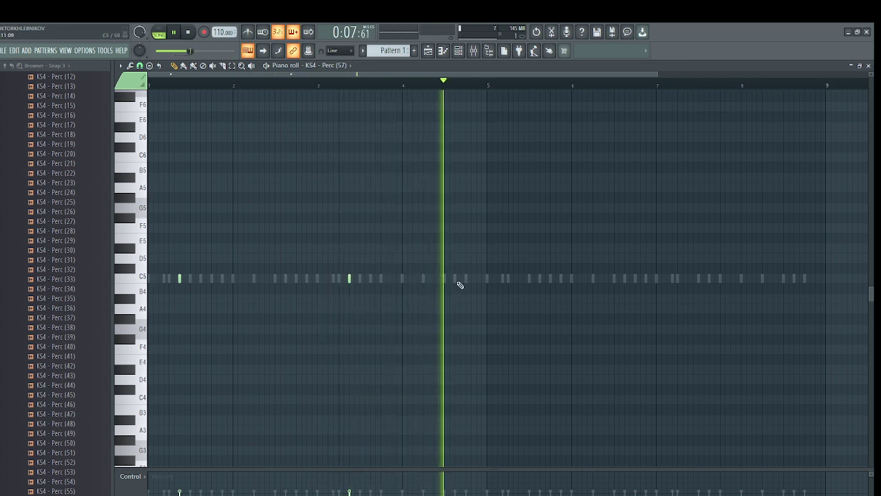
pyautogui.press('space')
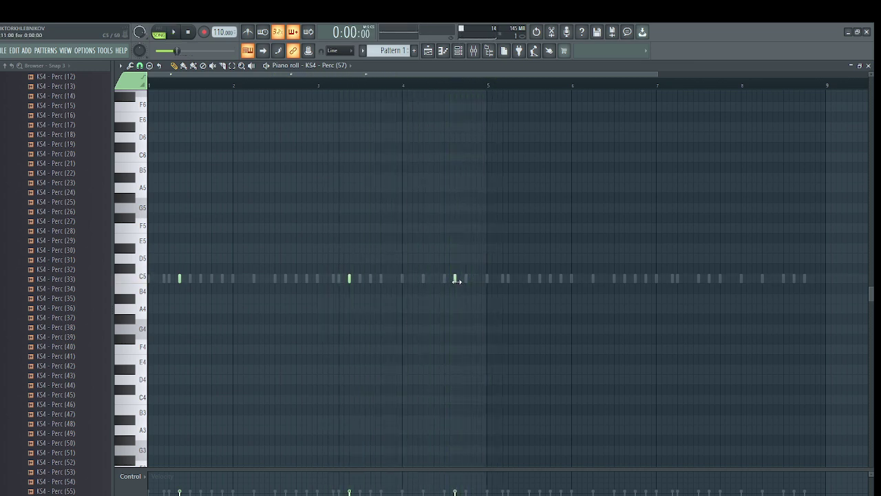
pyautogui.click(427, 76)
pyautogui.press('space')
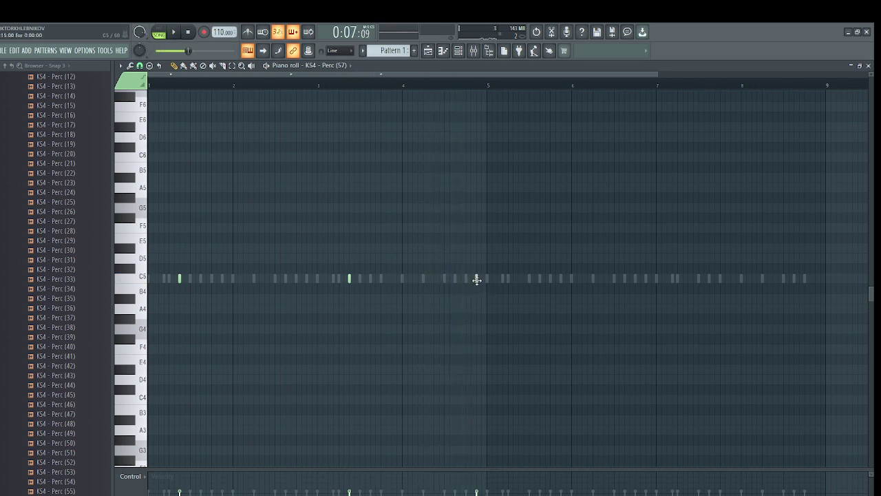
pyautogui.press('space')
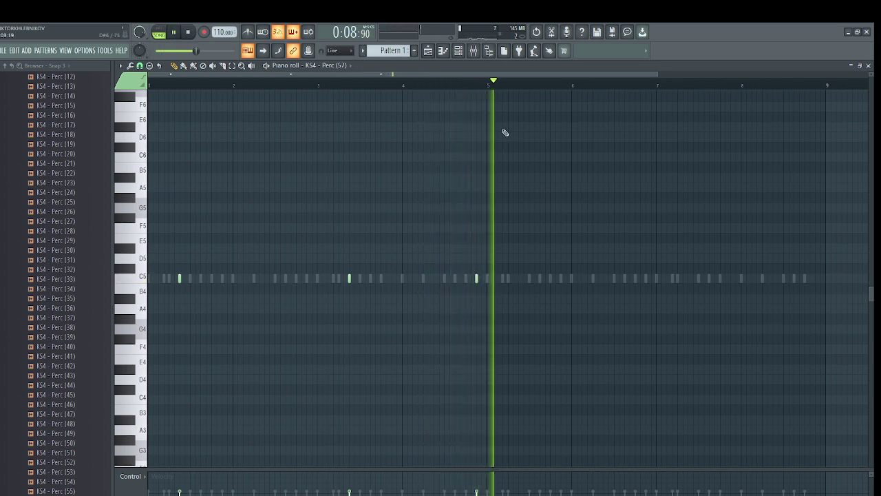
pyautogui.press('space')
# Duplicate the four-bar KS4 - Perc (57) pattern into bars 5 to 8
pyautogui.moveTo(492, 88); pyautogui.dragTo(1, 257)
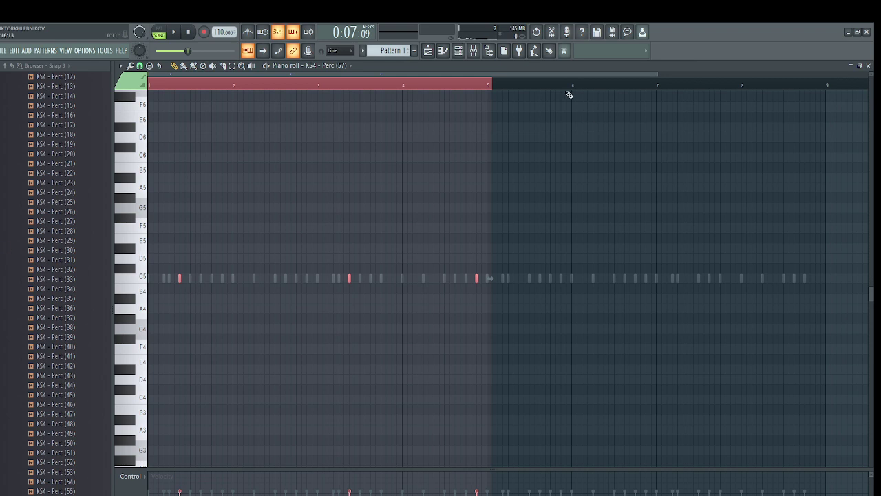
pyautogui.hotkey('ctrl', 'b')
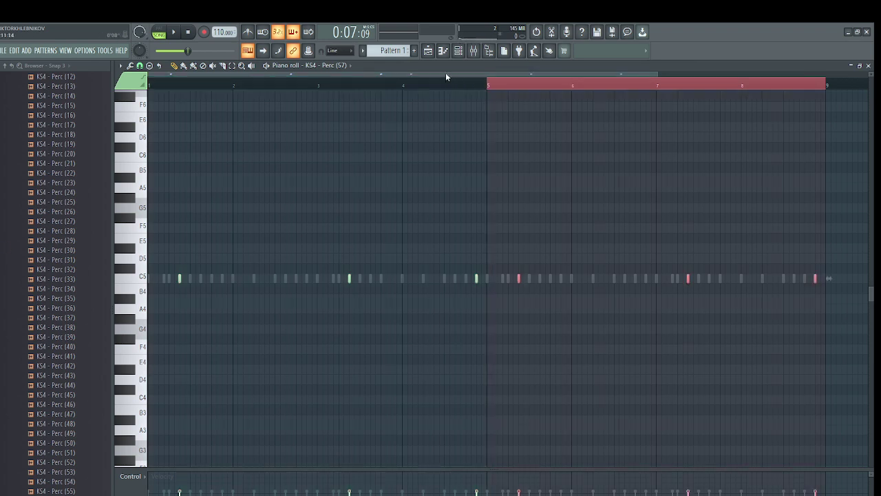
pyautogui.hotkey('ctrl', 'd')
# Play the beat and set the project tempo to 114 BPM
pyautogui.press('space')
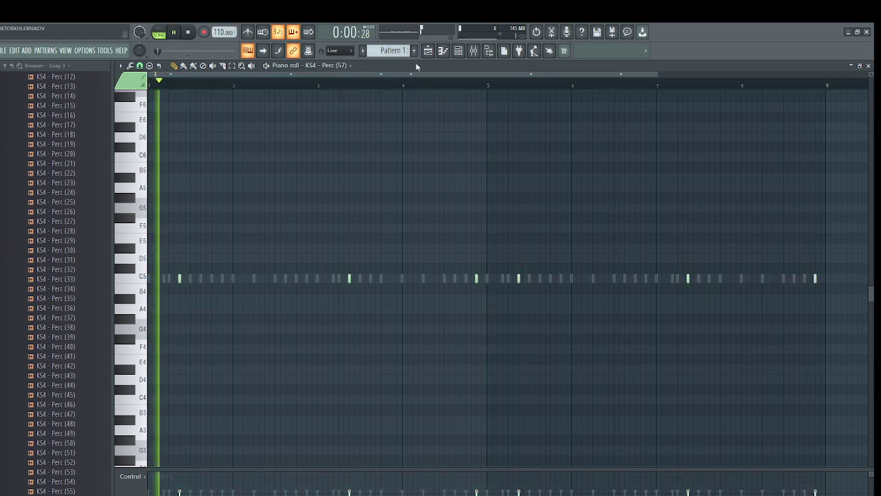
pyautogui.click(458, 51)
pyautogui.scroll(10, 48, 248)
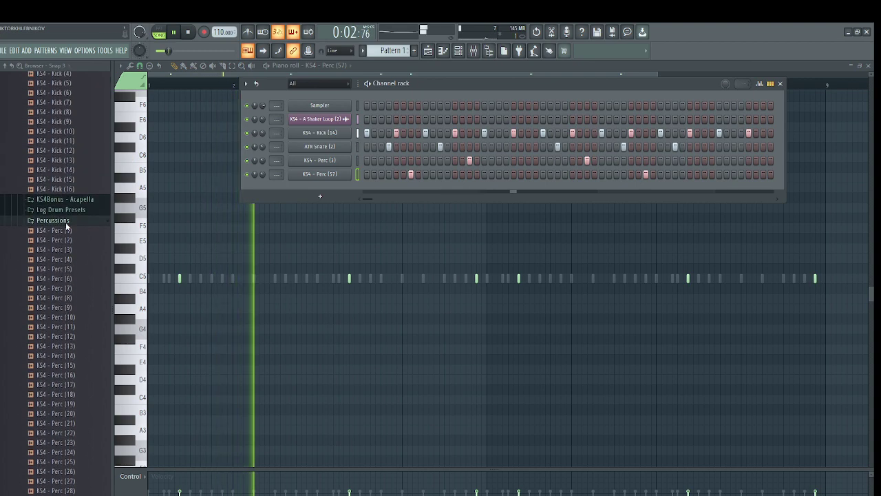
pyautogui.moveTo(222, 33); pyautogui.dragTo(222, 27)
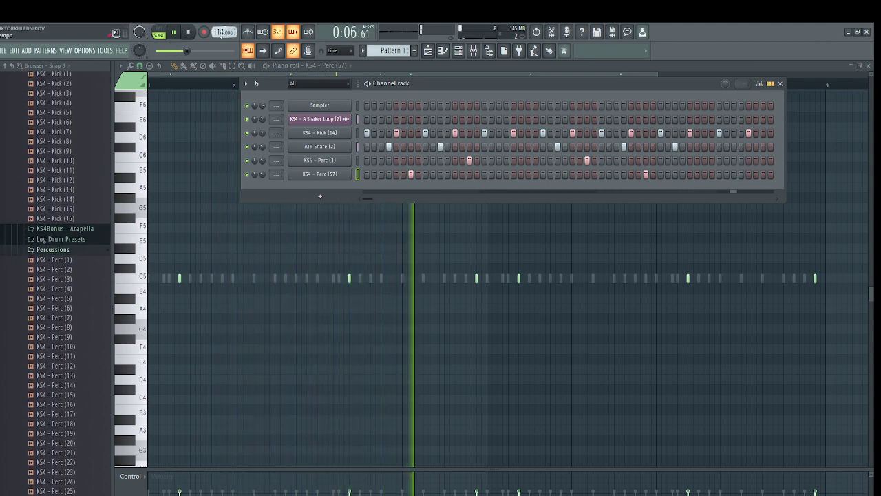
# Add KS4 - Log Drum Preset (8) and KS4 - Log Drum Preset (9) from the Log Drum Presets folder as channels below the percussion
pyautogui.click(428, 51)
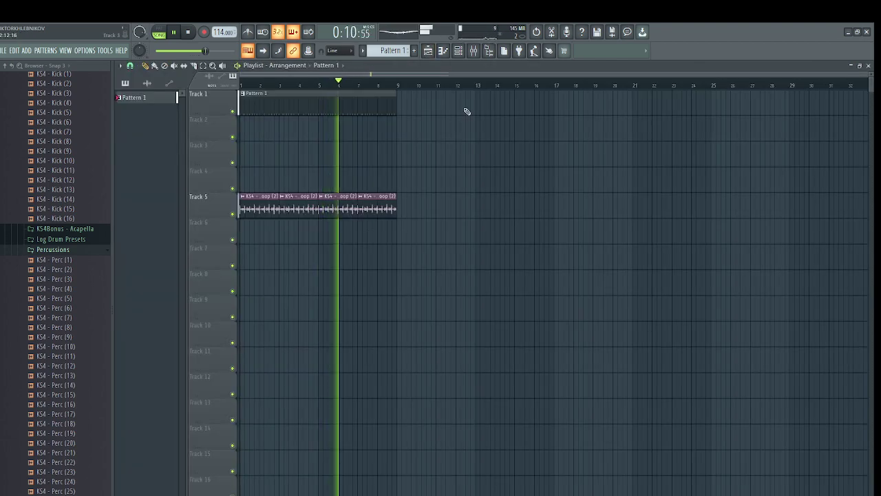
pyautogui.click(459, 51)
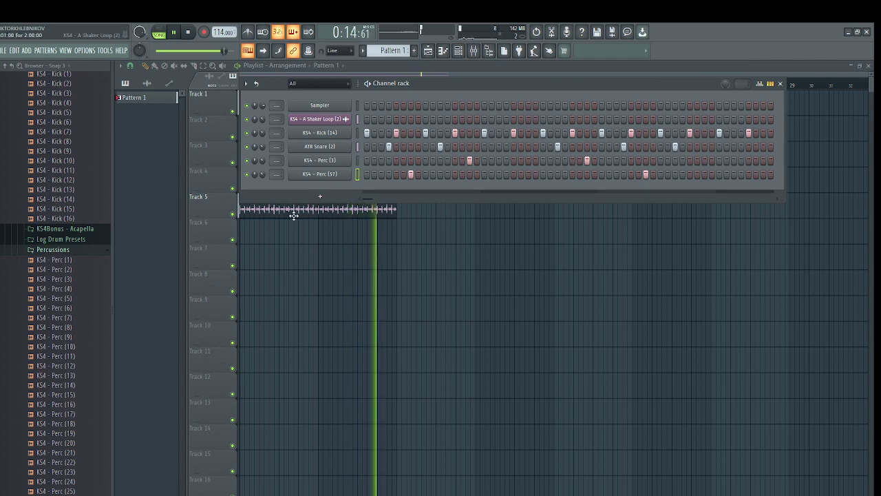
pyautogui.click(76, 251)
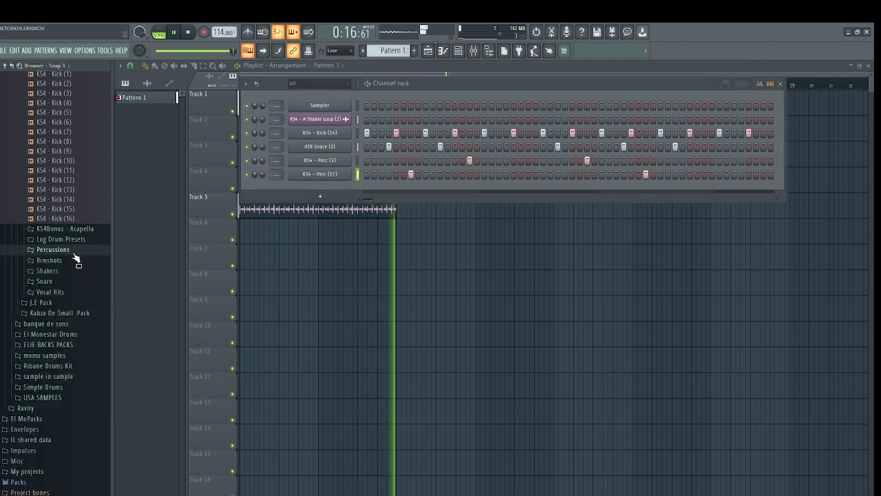
pyautogui.click(77, 239)
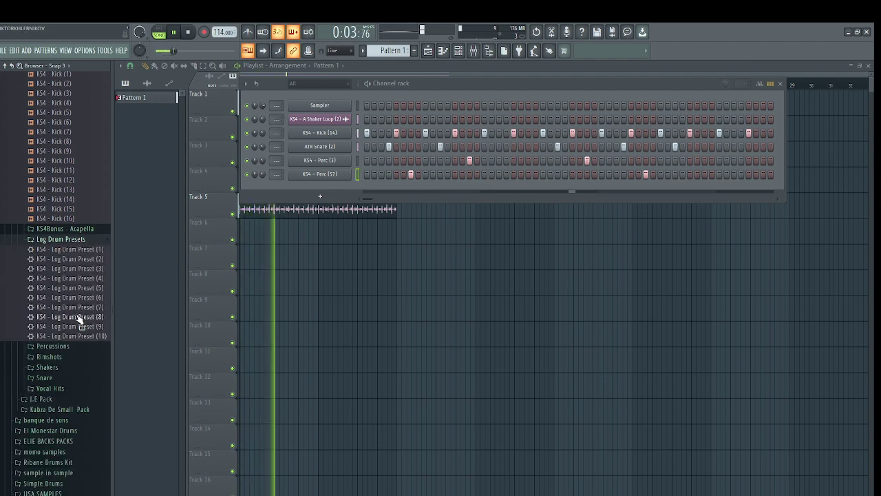
pyautogui.moveTo(77, 317); pyautogui.dragTo(337, 198)
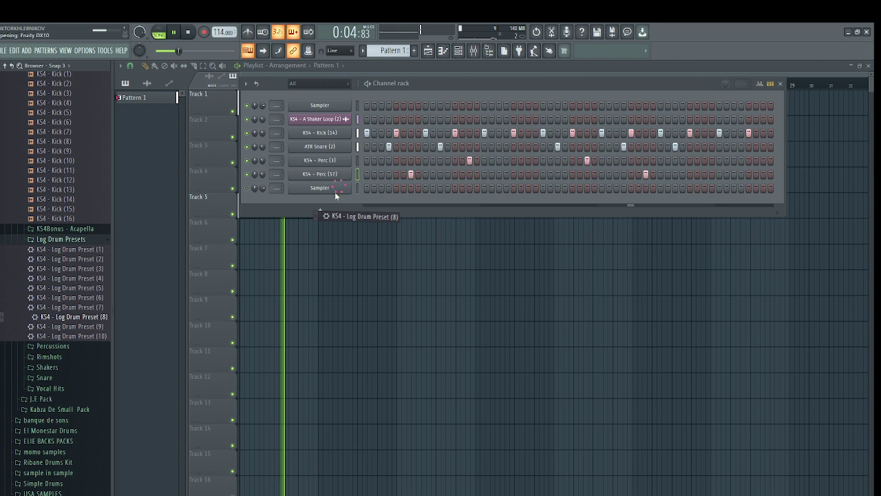
pyautogui.moveTo(335, 192); pyautogui.dragTo(334, 192)
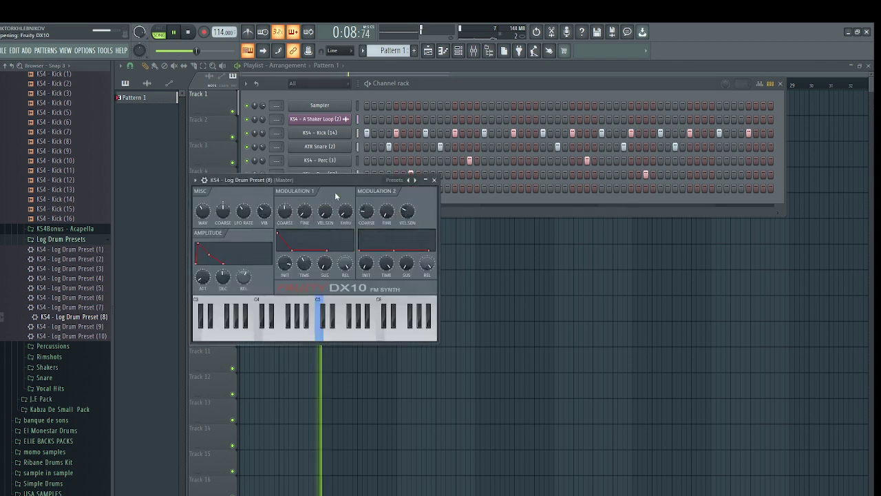
pyautogui.click(434, 180)
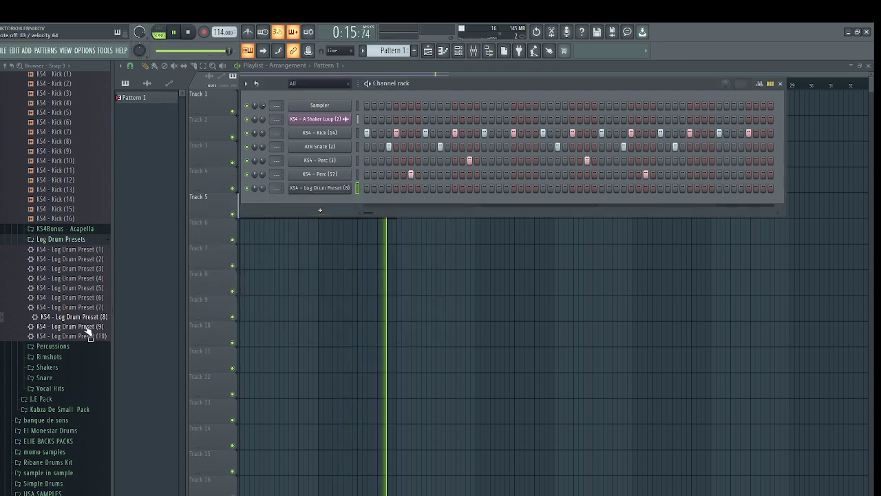
pyautogui.moveTo(86, 328); pyautogui.dragTo(320, 206)
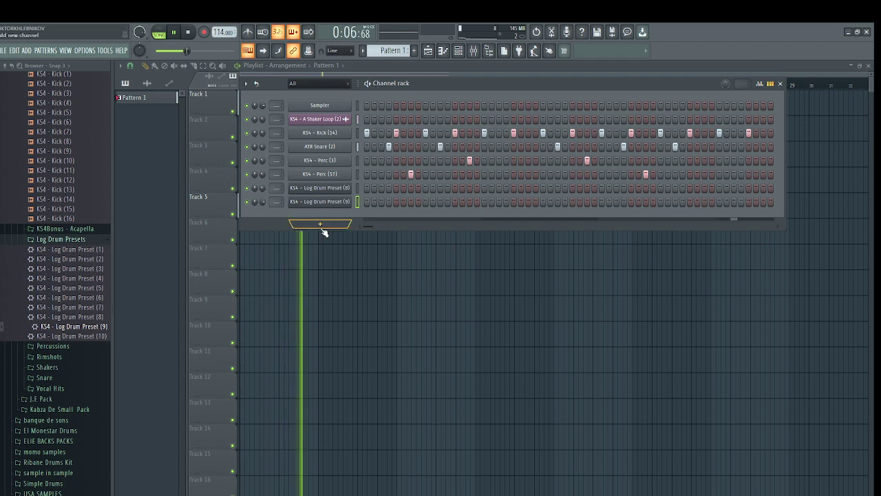
# Add an Xpand!2 channel, load its 33 Homemade EP 2 preset from 14 E Pianos + Clav, and stop playback
pyautogui.click(321, 224)
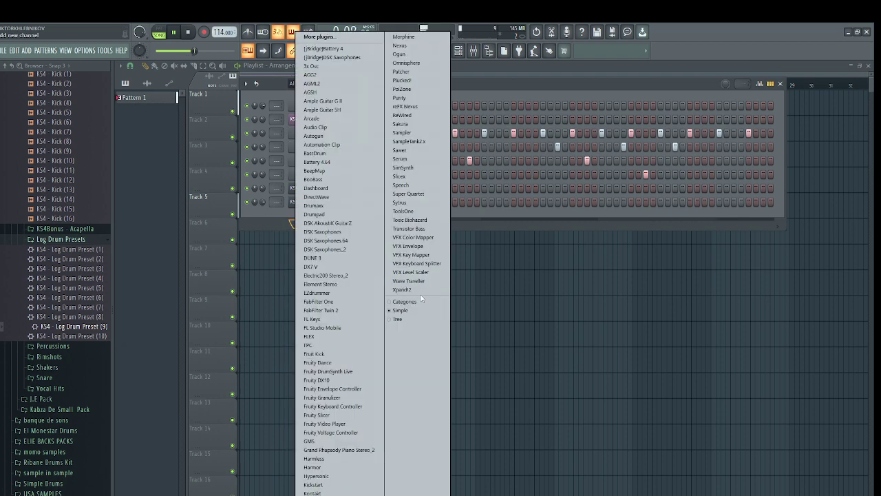
pyautogui.click(421, 289)
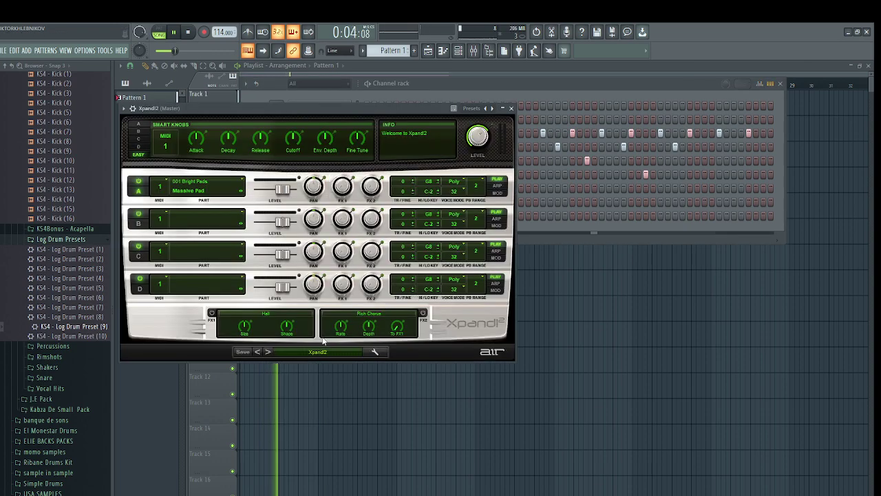
pyautogui.click(304, 352)
pyautogui.moveTo(296, 494)
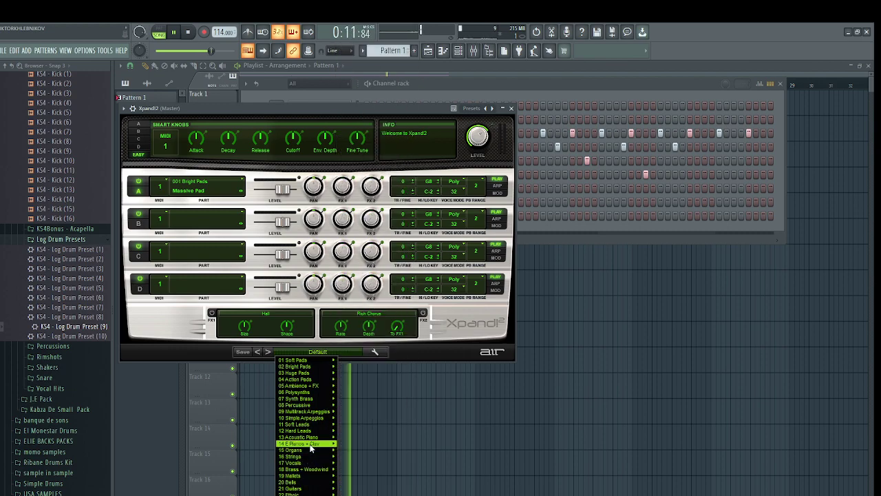
pyautogui.moveTo(336, 445)
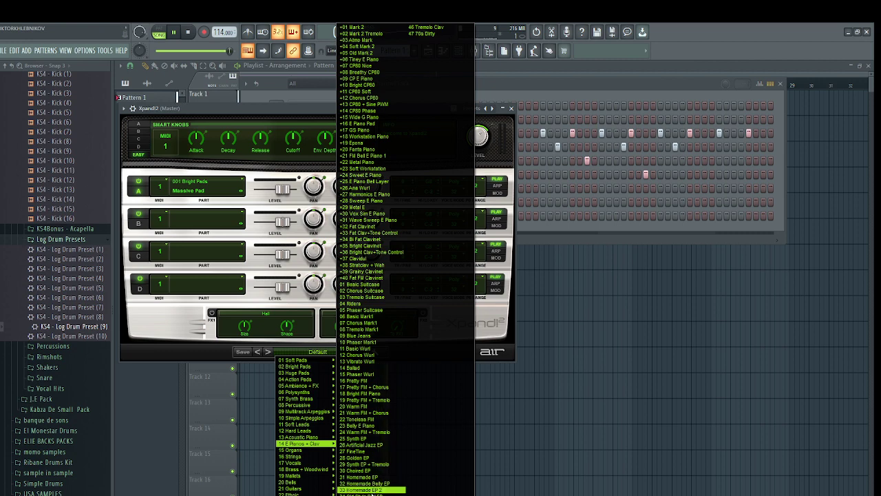
pyautogui.click(372, 490)
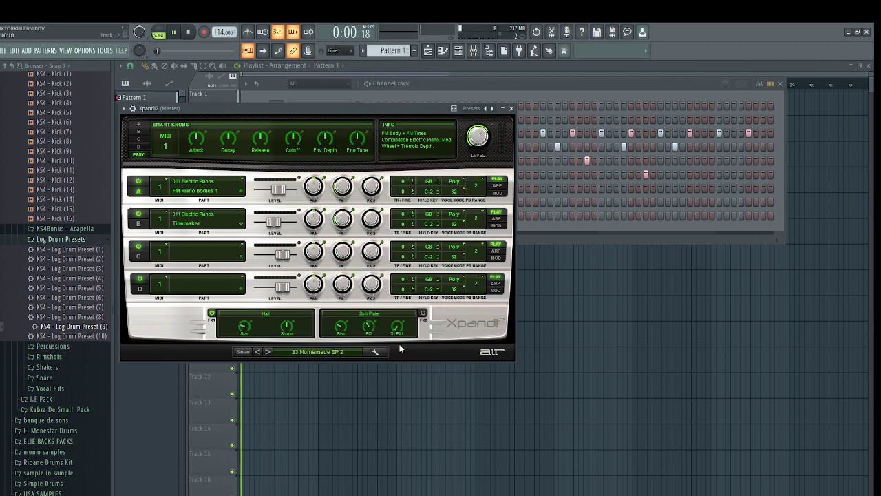
pyautogui.click(511, 108)
pyautogui.press('space')
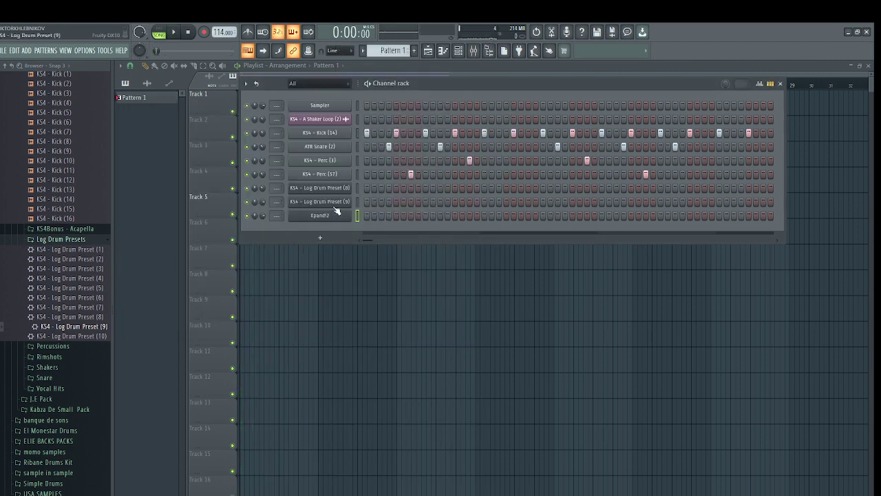
# Draw a one-bar chord of G4, A#4 and D5 at bar 1 in the Xpand!2 piano roll and preview it
pyautogui.rightClick(336, 213)
pyautogui.click(365, 216)
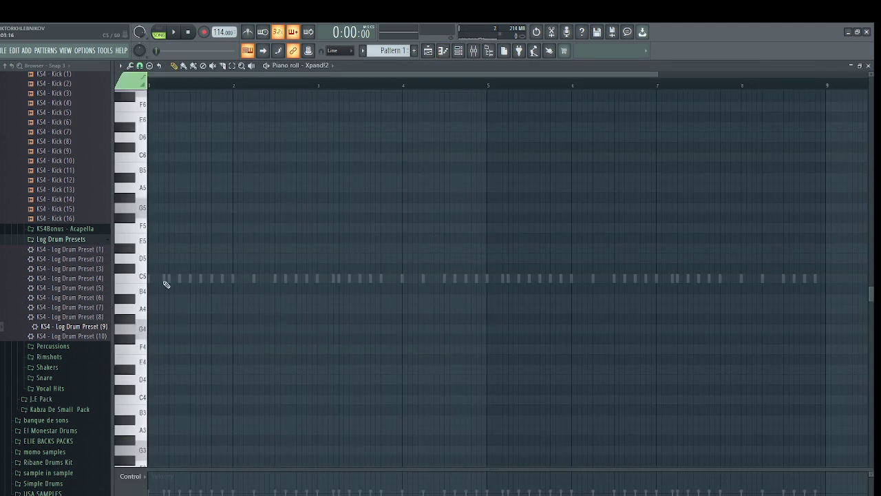
pyautogui.click(134, 278)
pyautogui.moveTo(151, 278); pyautogui.dragTo(238, 282)
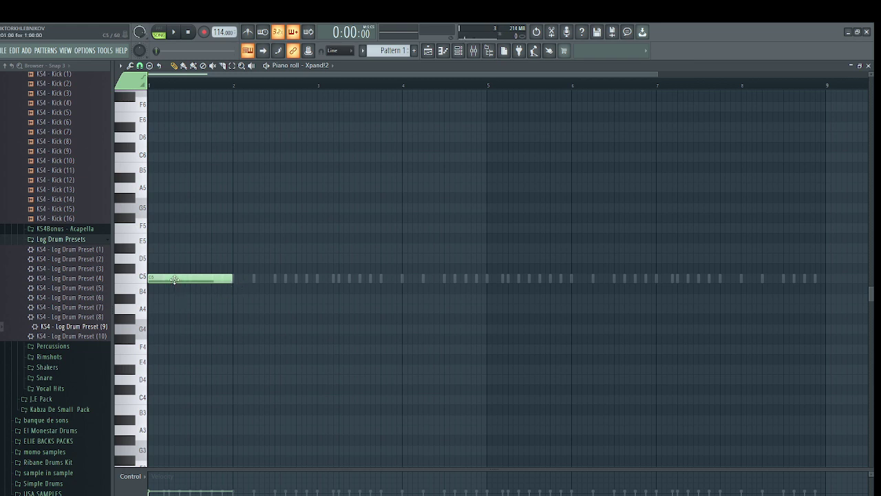
pyautogui.moveTo(174, 279); pyautogui.dragTo(168, 330)
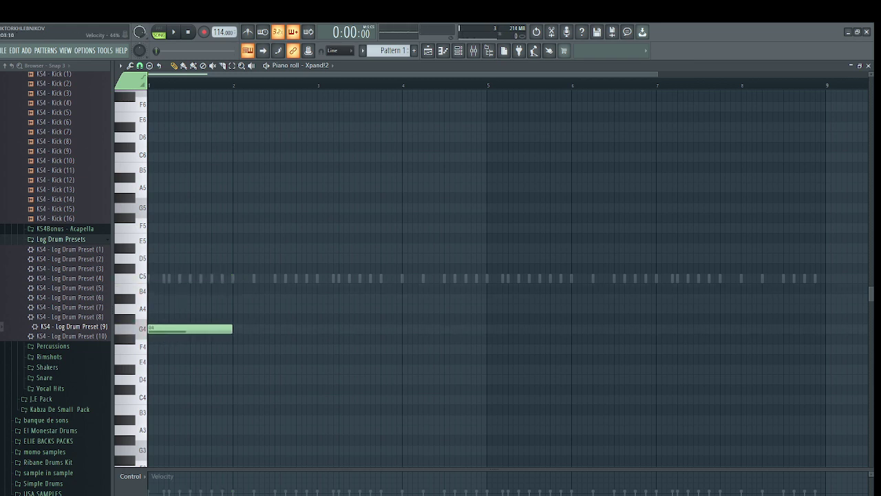
pyautogui.click(181, 330)
pyautogui.click(152, 298)
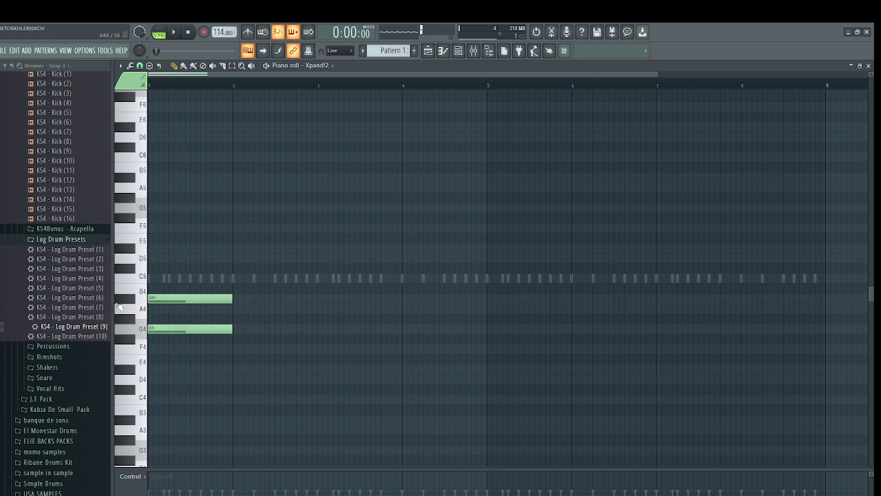
pyautogui.moveTo(154, 260); pyautogui.dragTo(143, 263)
pyautogui.press('space')
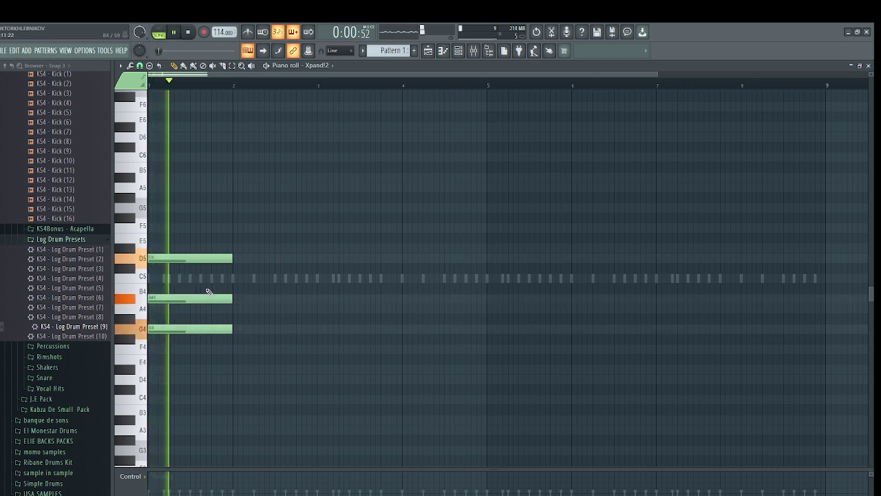
pyautogui.press('space')
# Lengthen all three notes of the first chord to two bars so they end at bar 3
pyautogui.moveTo(255, 404); pyautogui.dragTo(186, 246)
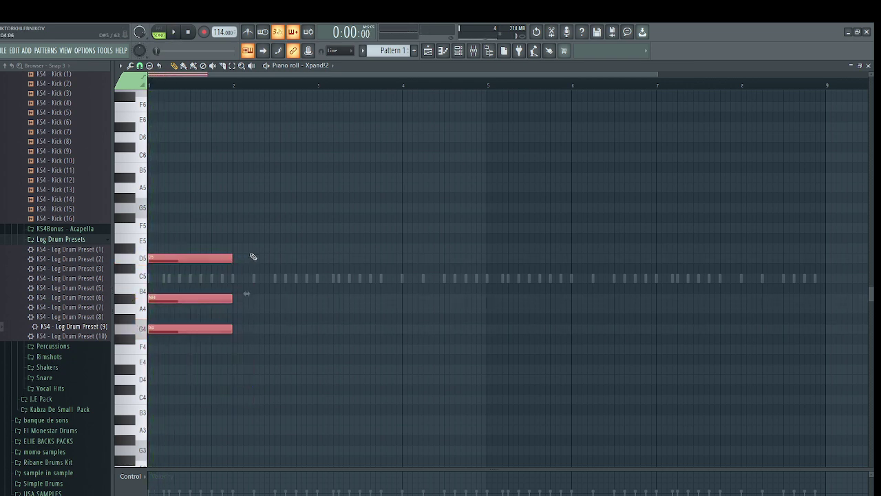
pyautogui.press('space')
pyautogui.moveTo(276, 383); pyautogui.dragTo(322, 260)
pyautogui.press('space')
pyautogui.click(282, 276)
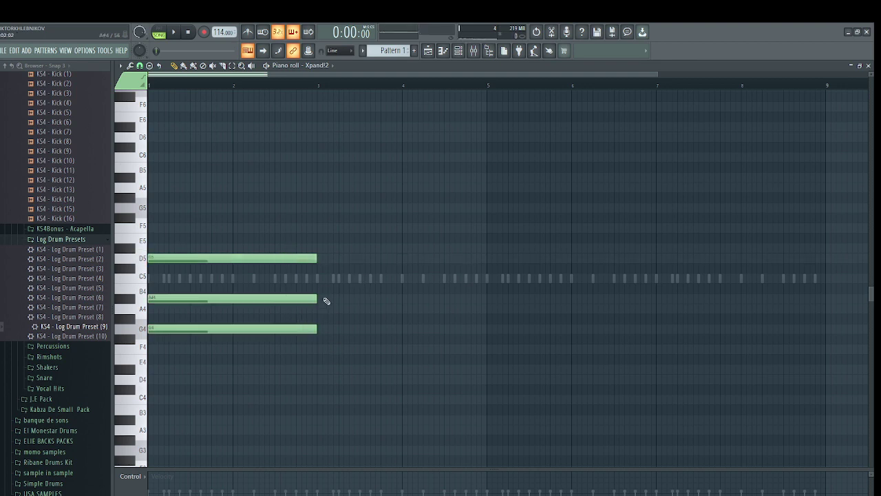
# Add a second two-bar chord of D#4, G4 and A#4 at bar 3 and play the progression
pyautogui.click(318, 279)
pyautogui.rightClick(317, 279)
pyautogui.click(318, 369)
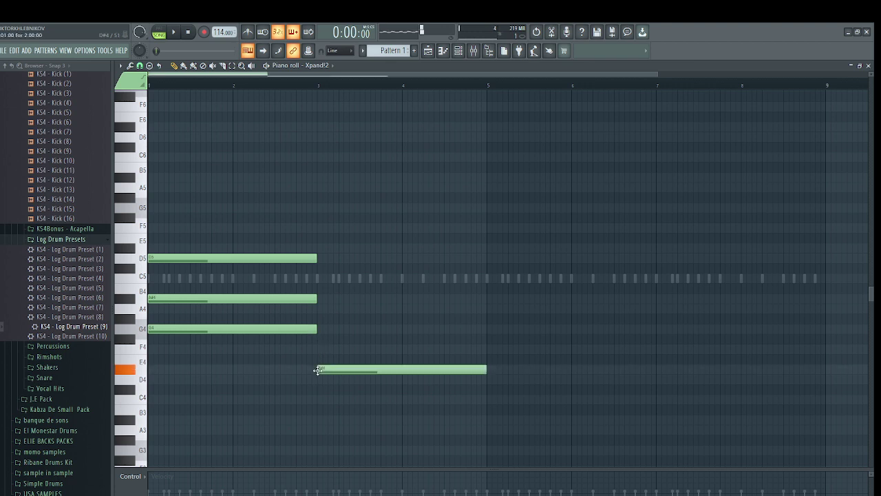
pyautogui.click(319, 329)
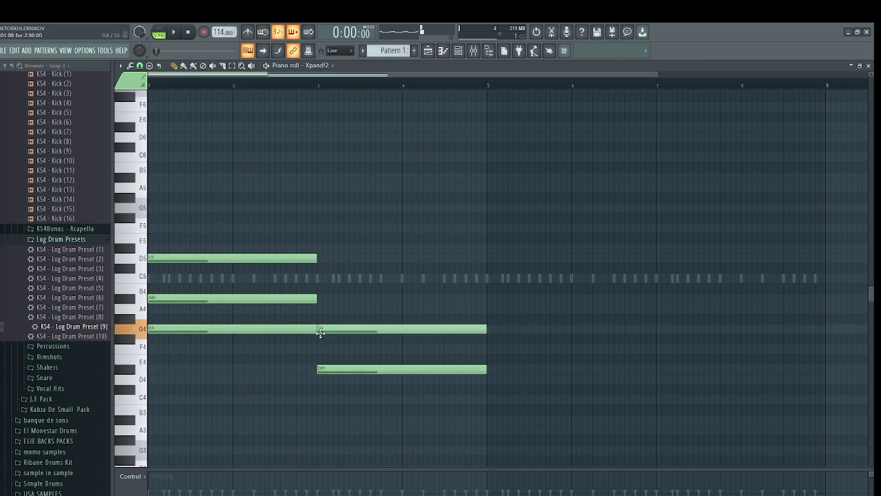
pyautogui.click(318, 299)
pyautogui.press('space')
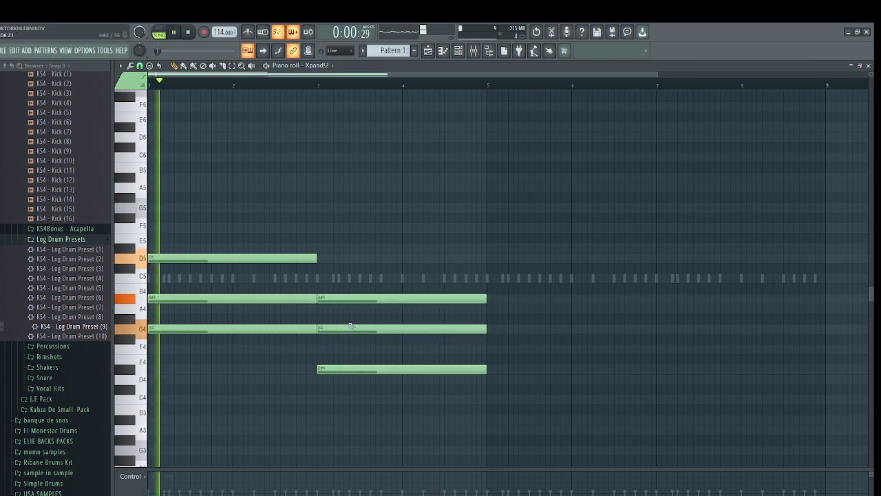
pyautogui.scroll(2, 266, 252)
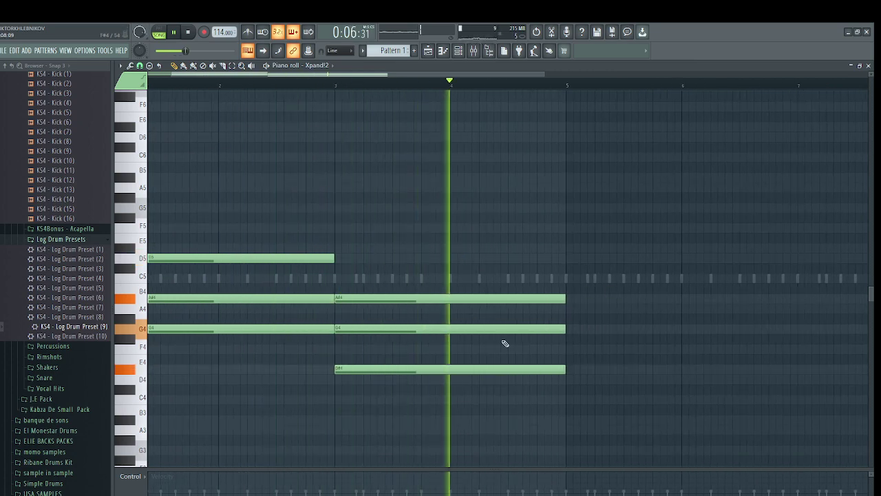
pyautogui.press('space')
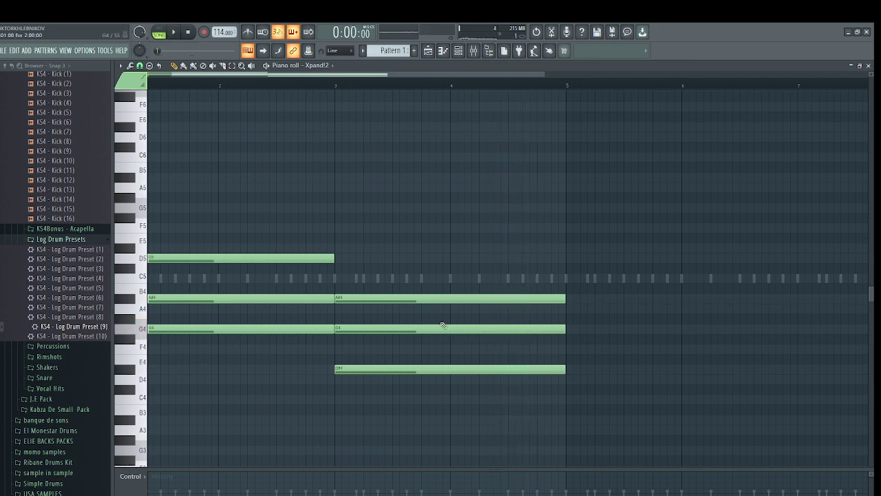
# Shorten the D#4, G4 and A#4 notes at bar 3 to one bar
pyautogui.moveTo(544, 405); pyautogui.dragTo(513, 264)
pyautogui.moveTo(565, 298); pyautogui.dragTo(442, 319)
pyautogui.click(472, 333)
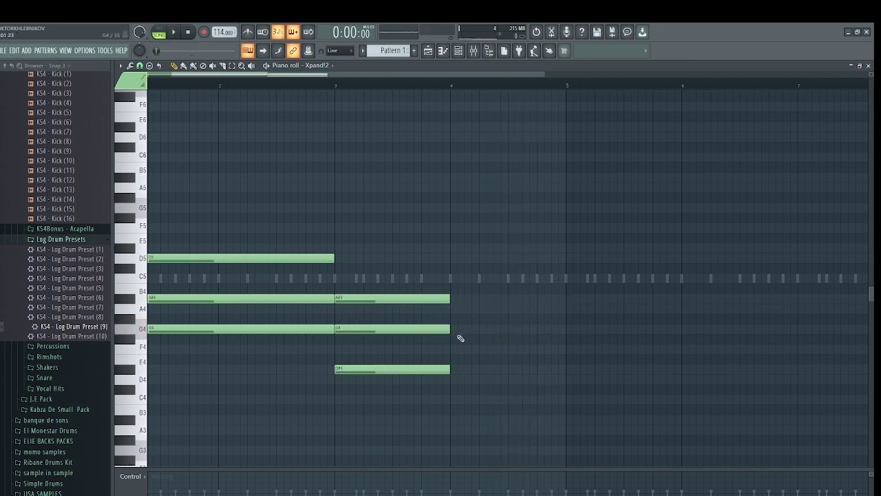
# Draw a one-bar chord of C4, D#4 and G4 at bar 4
pyautogui.click(455, 347)
pyautogui.rightClick(453, 347)
pyautogui.moveTo(453, 383); pyautogui.dragTo(453, 400)
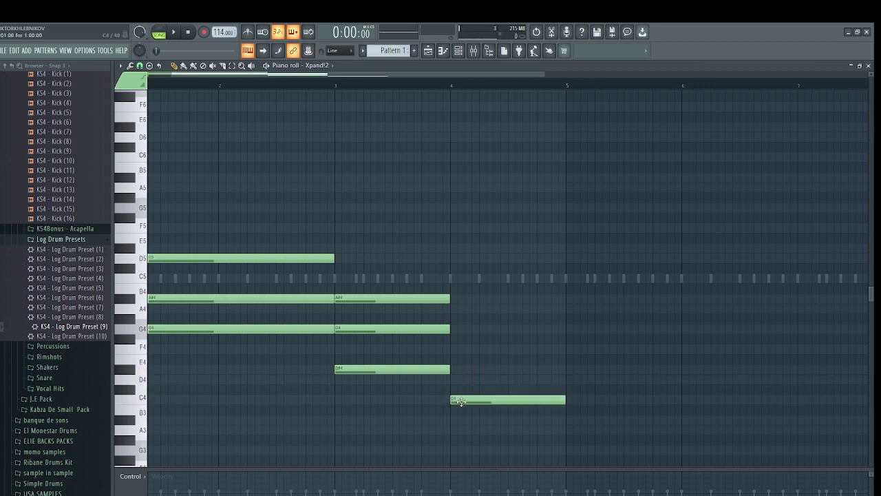
pyautogui.click(453, 369)
pyautogui.moveTo(455, 330); pyautogui.dragTo(447, 334)
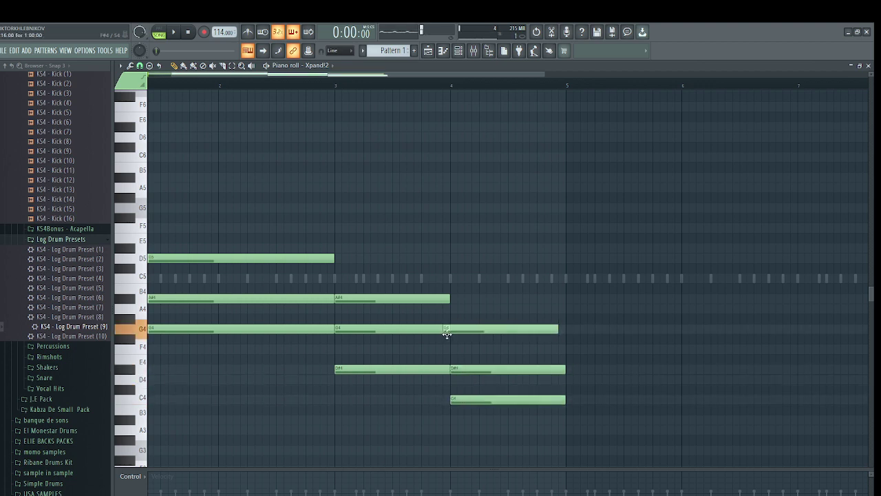
# Raise the C4 note in bar 4 by an octave to C5 and play the progression
pyautogui.click(505, 397)
pyautogui.hotkey('ctrl', 'Up')
pyautogui.press('space')
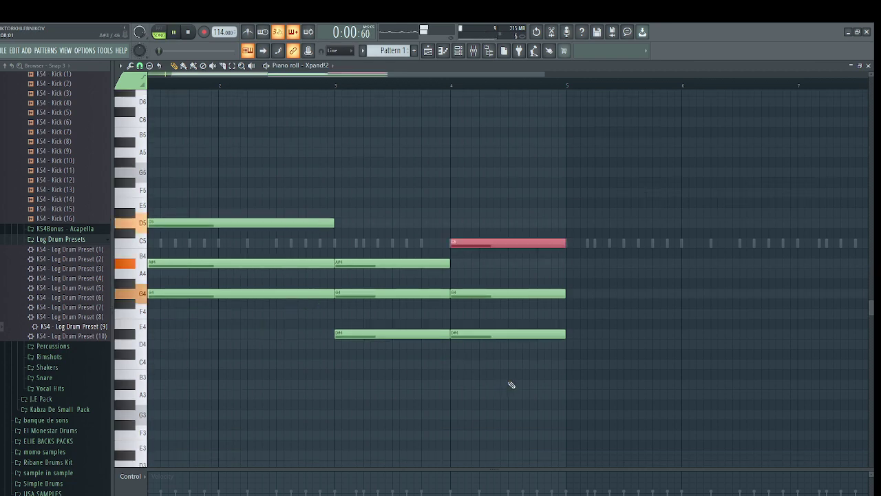
pyautogui.keyDown('ctrl'); pyautogui.click(694, 312); pyautogui.keyUp('ctrl')
pyautogui.scroll(-3, 653, 297)
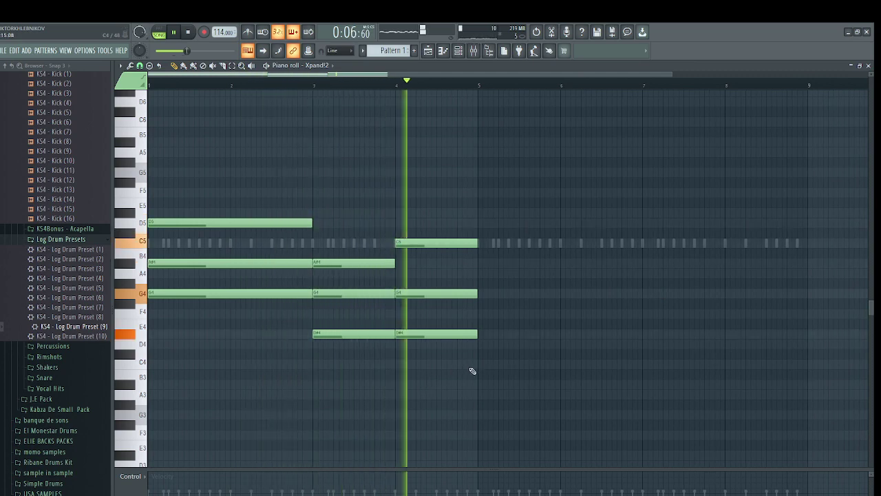
pyautogui.press('space')
# Delete the C5, G4 and D#4 notes in bar 4 and place a one-bar C4 there instead
pyautogui.rightClick(452, 243)
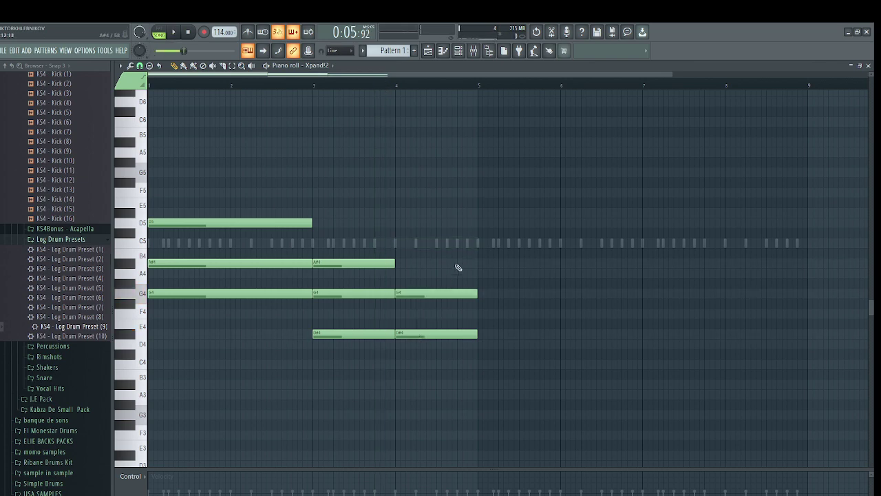
pyautogui.rightClick(424, 295)
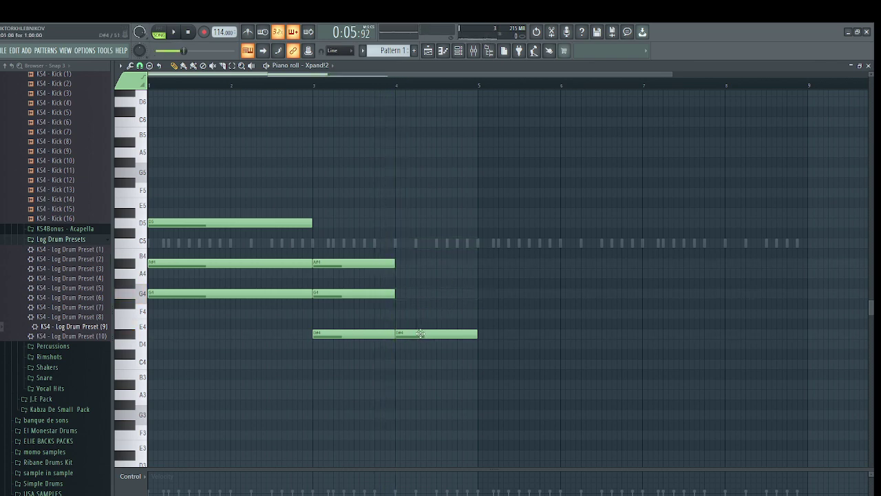
pyautogui.click(401, 364)
pyautogui.click(400, 333)
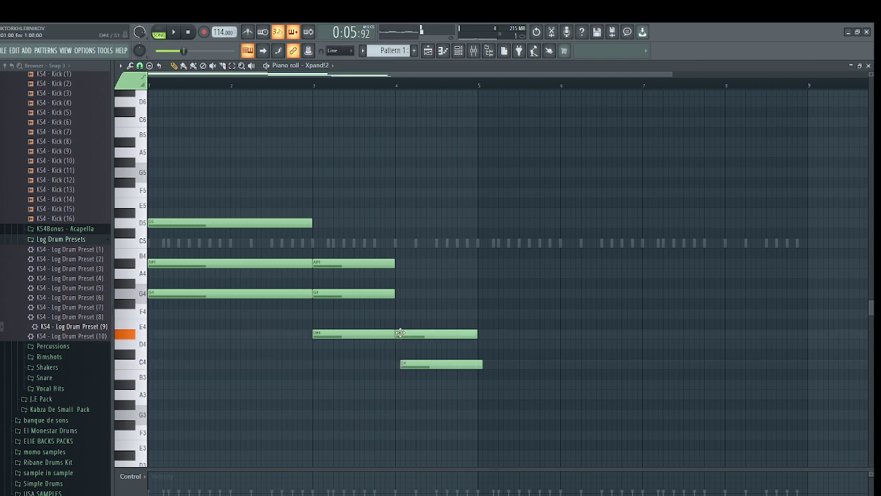
pyautogui.moveTo(423, 364); pyautogui.dragTo(416, 364)
pyautogui.rightClick(420, 334)
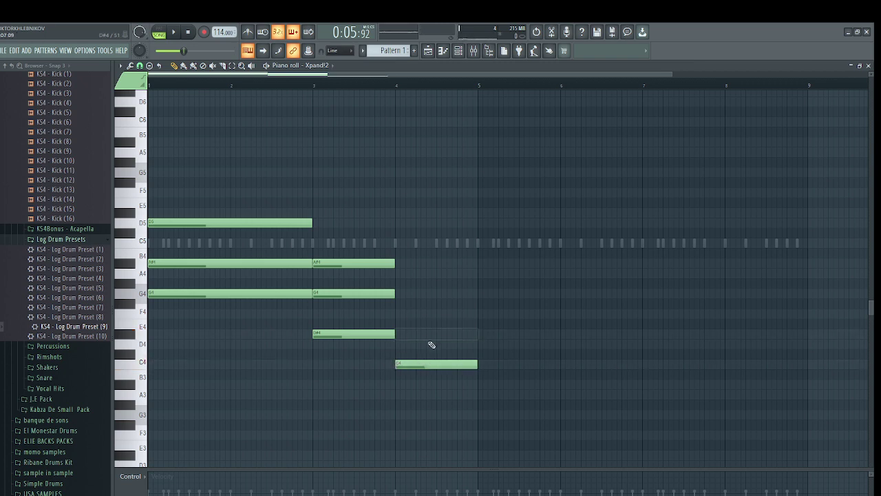
# Try an A#3 note below the C4 in bar 4 and delete it
pyautogui.click(401, 385)
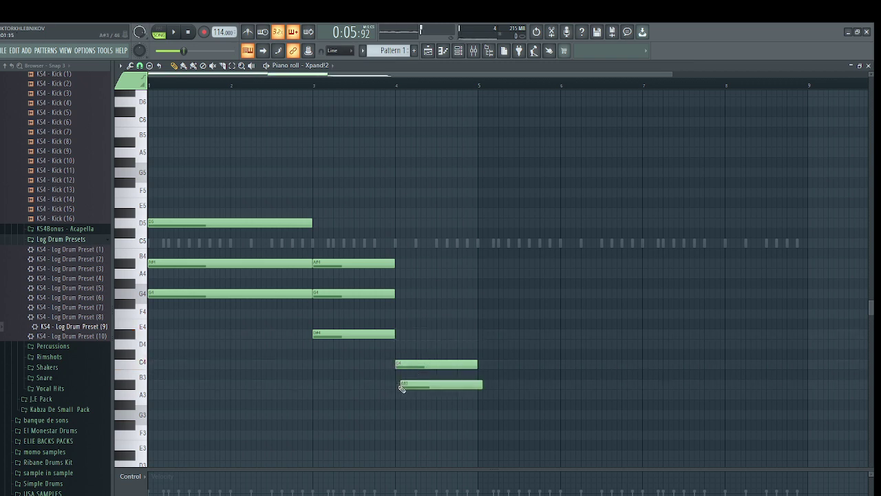
pyautogui.click(273, 296)
pyautogui.click(409, 362)
pyautogui.rightClick(478, 384)
# Place an F4 note above the C4 in bar 4, listen to it, and lower it to D#4
pyautogui.click(398, 314)
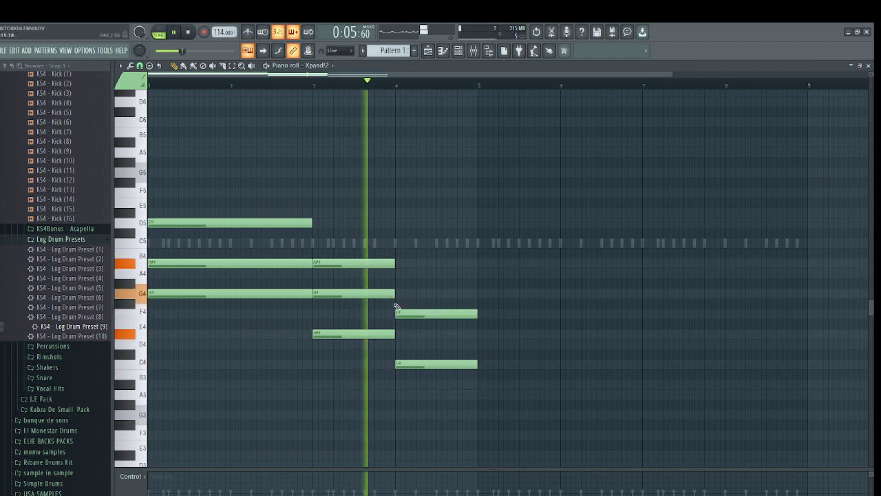
pyautogui.moveTo(417, 315); pyautogui.dragTo(418, 334)
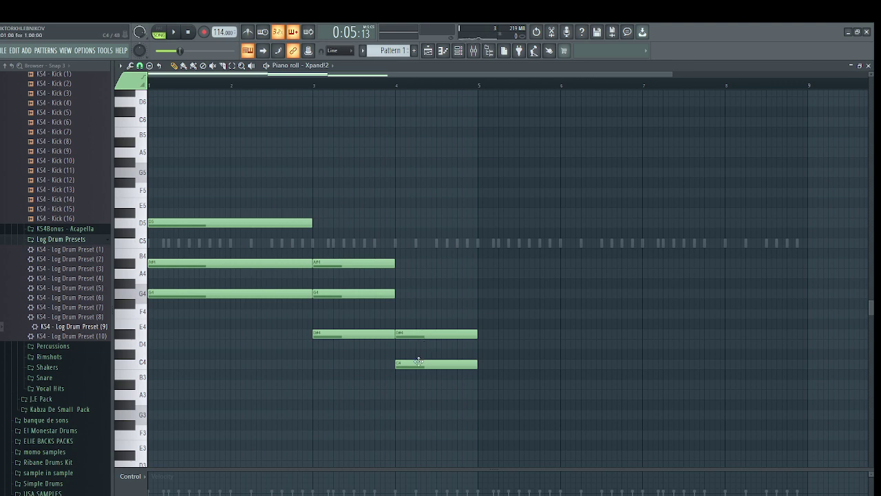
pyautogui.click(415, 360)
pyautogui.click(419, 328)
pyautogui.rightClick(433, 329)
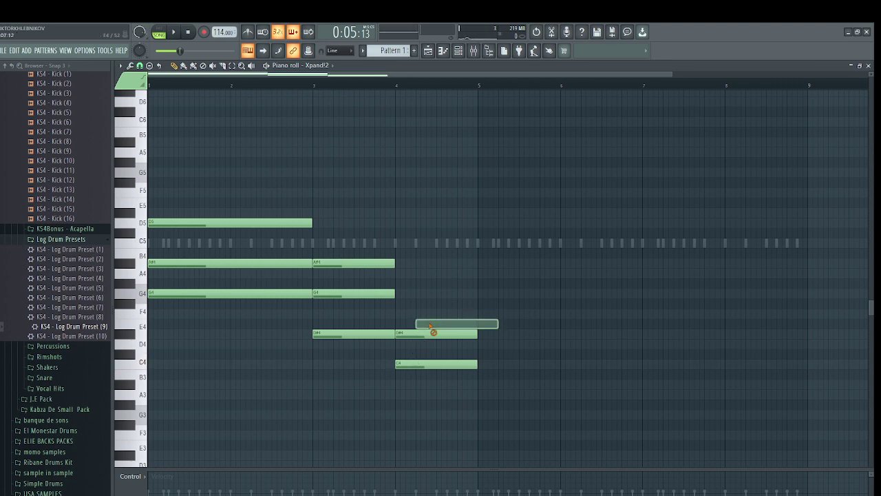
pyautogui.click(426, 333)
# Add a one-bar G4 to the bar 4 chord, align it to the bar start, and play the progression
pyautogui.click(407, 294)
pyautogui.moveTo(406, 295); pyautogui.dragTo(396, 295)
pyautogui.press('space')
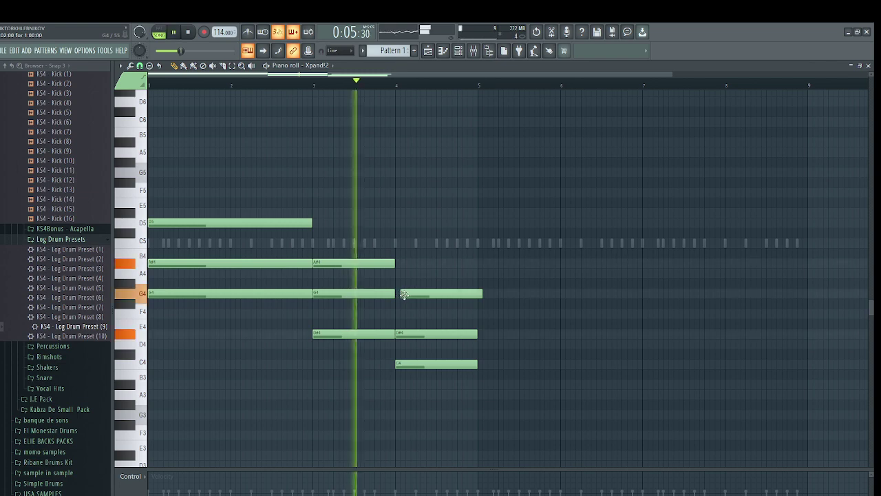
pyautogui.press('space')
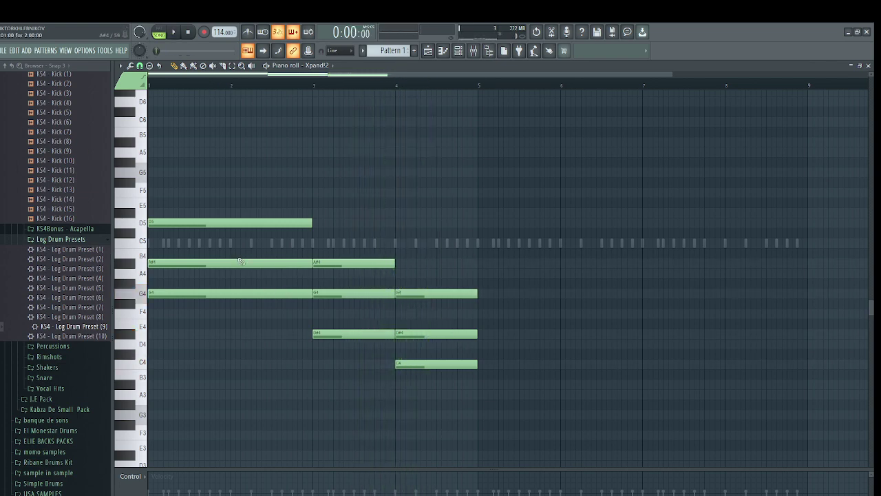
# Lower the two-bar D5 note of the first chord by an octave to D4 and play the progression
pyautogui.keyDown('ctrl'); pyautogui.click(243, 223); pyautogui.keyUp('ctrl')
pyautogui.hotkey('ctrl', 'Down')
pyautogui.press('space')
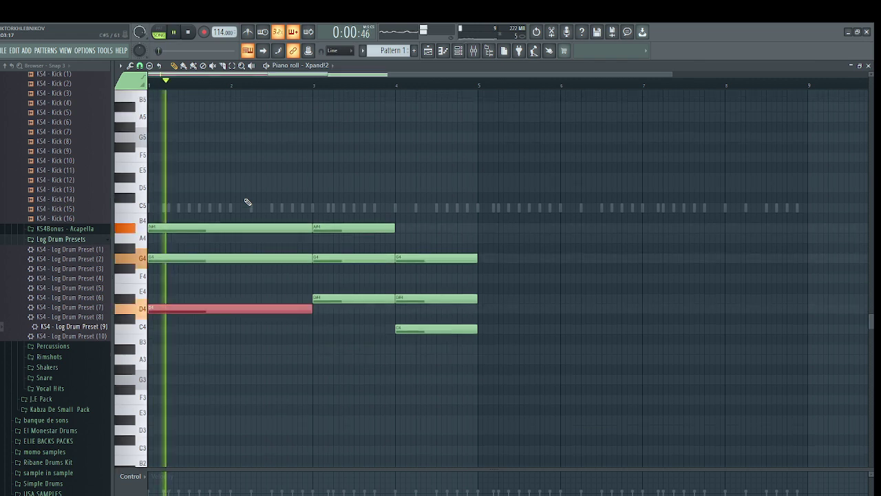
pyautogui.keyDown('ctrl'); pyautogui.click(476, 164); pyautogui.keyUp('ctrl')
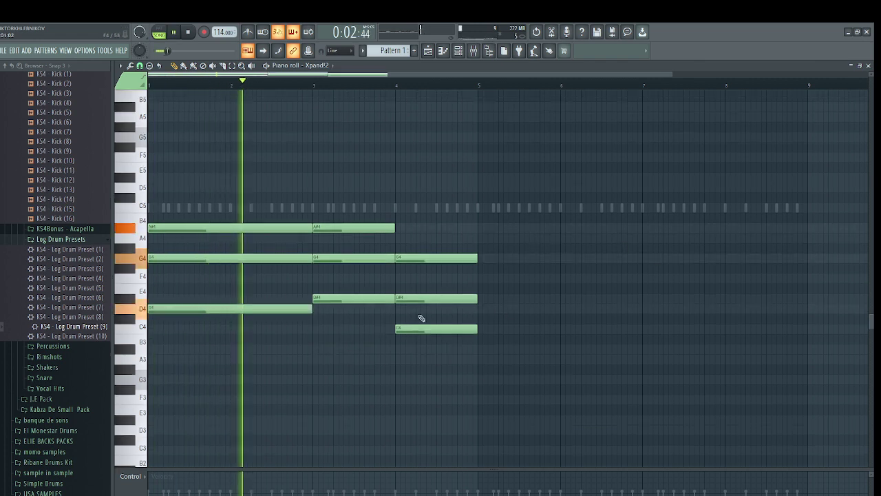
# Duplicate the whole four-bar chord progression into bars 5 to 8 and stop playback
pyautogui.hotkey('ctrl', 'a')
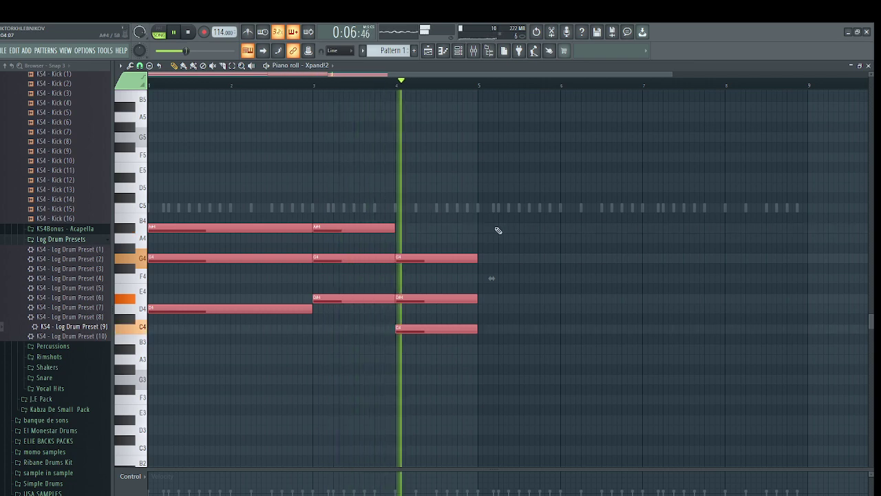
pyautogui.keyDown('ctrl'); pyautogui.click(531, 300); pyautogui.keyUp('ctrl')
pyautogui.moveTo(519, 404); pyautogui.dragTo(94, 155)
pyautogui.press('space')
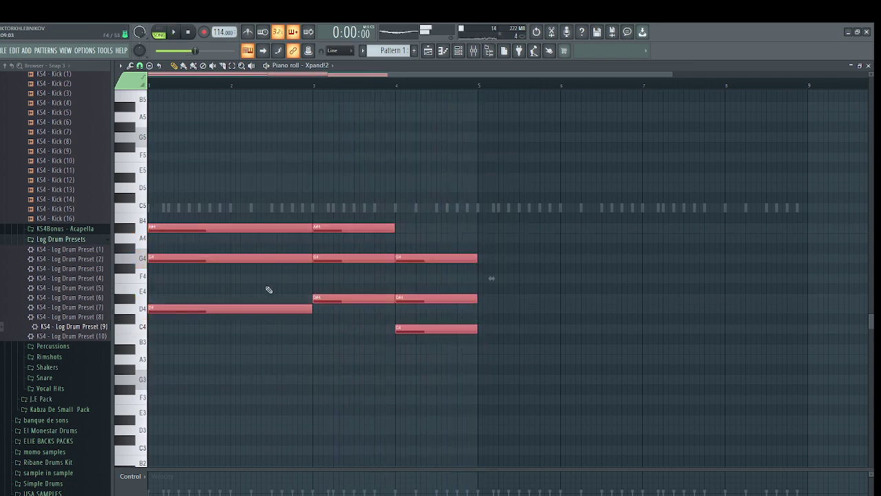
pyautogui.moveTo(236, 308); pyautogui.dragTo(564, 313)
pyautogui.keyDown('ctrl'); pyautogui.click(566, 348); pyautogui.keyUp('ctrl')
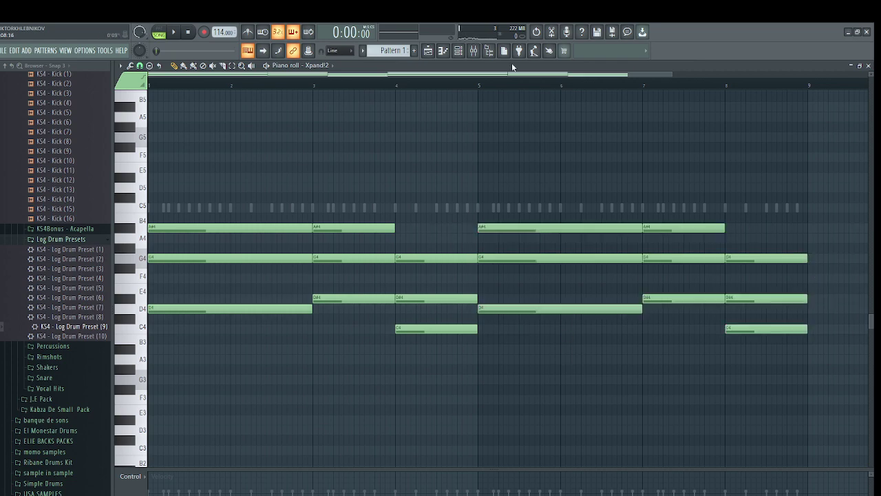
# Route the Xpand!2 channel to mixer insert 3 and load ValhallaVintageVerb in its effect slot 2
pyautogui.click(458, 53)
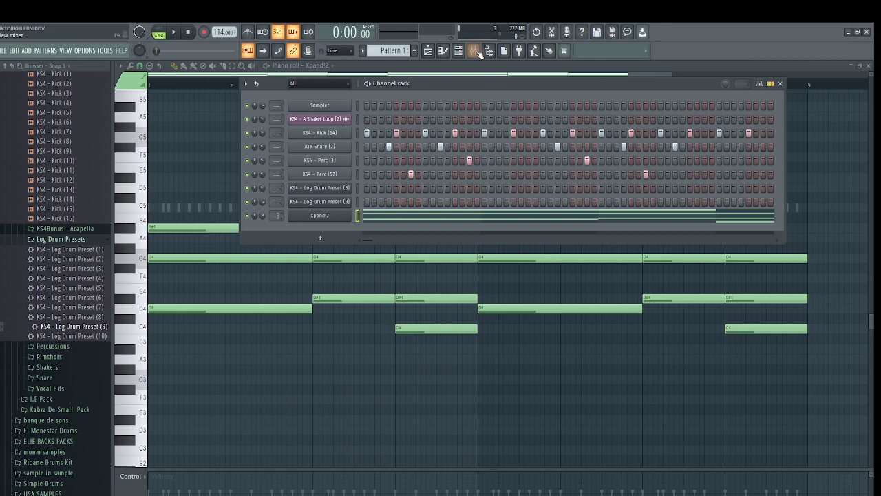
pyautogui.doubleClick(279, 215)
pyautogui.click(161, 121)
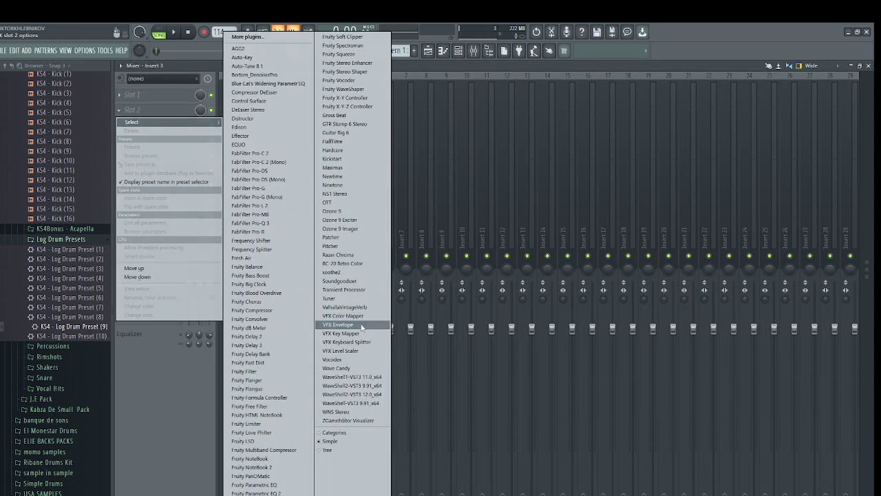
pyautogui.click(356, 310)
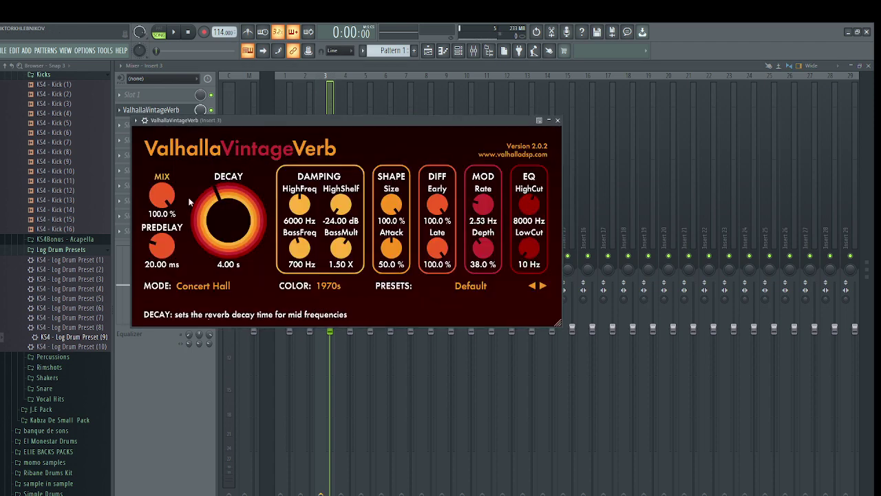
# Set the ValhallaVintageVerb mix to 32.8% and the Xpand!2 channel's volume to 60% while the song plays
pyautogui.moveTo(163, 199); pyautogui.dragTo(166, 255)
pyautogui.click(179, 29)
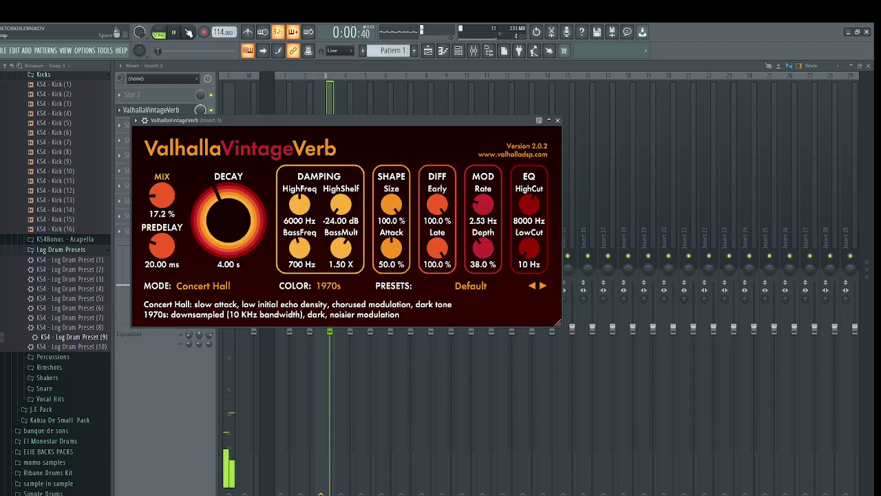
pyautogui.moveTo(166, 198); pyautogui.dragTo(162, 188)
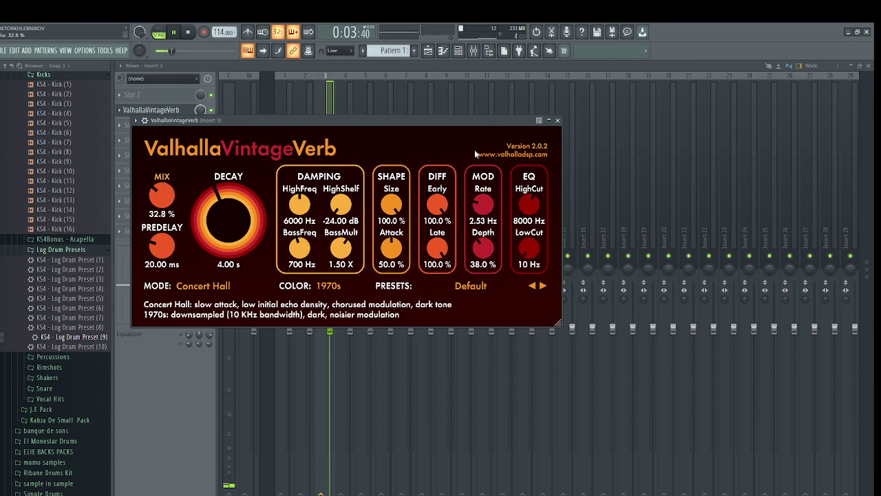
pyautogui.click(557, 120)
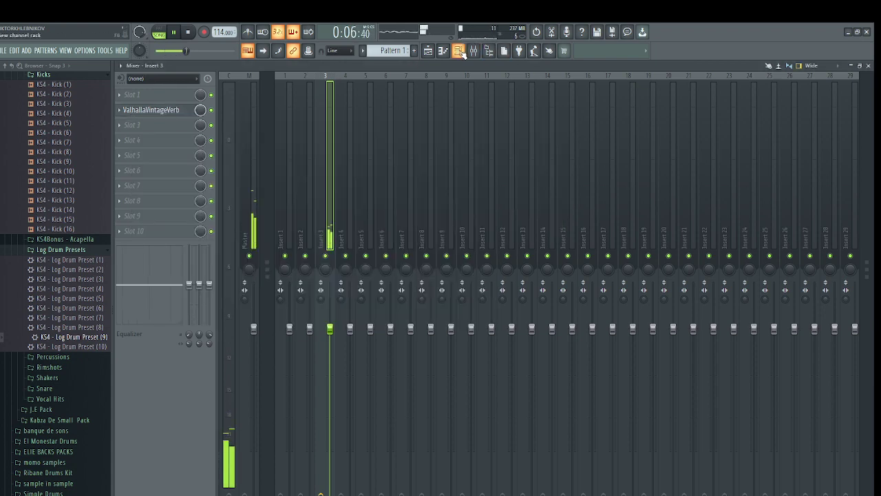
pyautogui.click(459, 51)
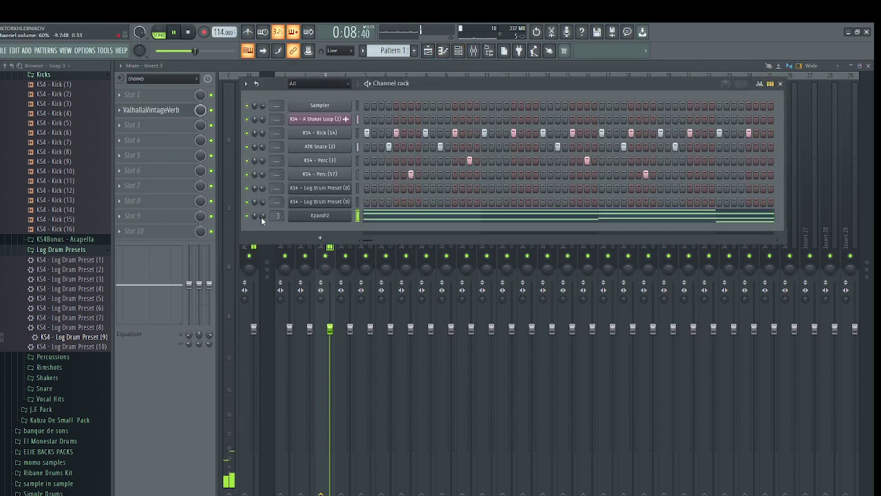
# Find the SPHYX DRUMS library in the browser and expand its SPHYX BEATS - ENERGY KIT folder
pyautogui.scroll(-10, 76, 429)
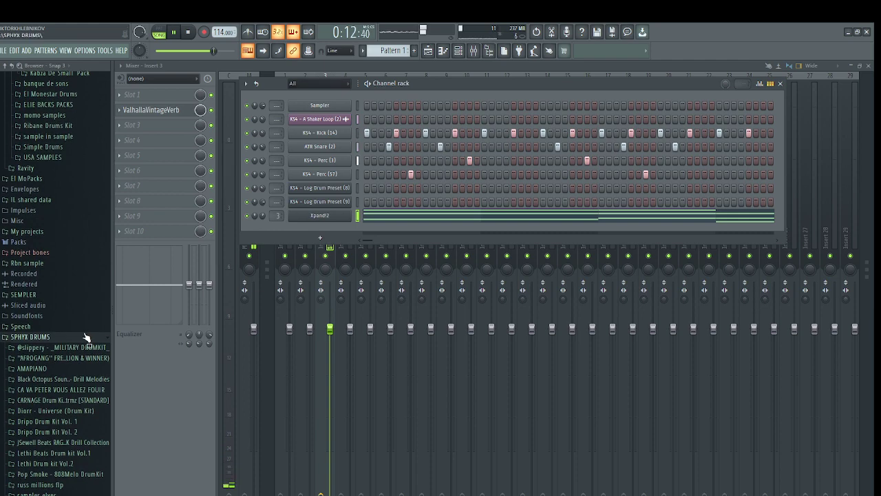
pyautogui.scroll(10, 87, 337)
pyautogui.scroll(-10, 45, 468)
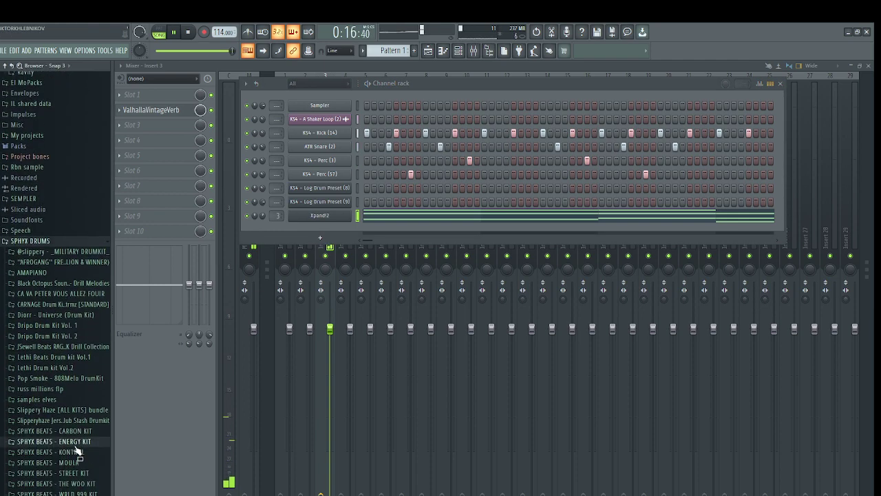
pyautogui.click(50, 442)
pyautogui.scroll(-2, 51, 468)
pyautogui.scroll(-3, 49, 468)
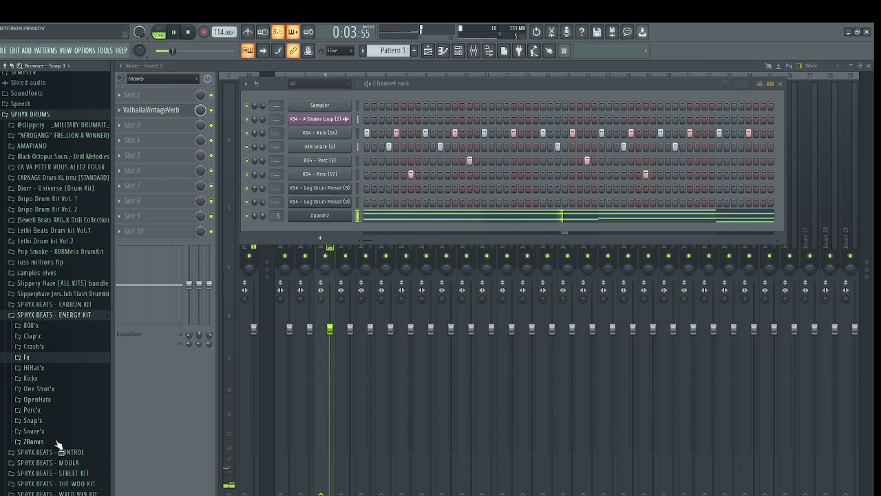
# Load the Reese preset from the kit's ZBonus Preset'x folder as a new channel and dismiss its GMS window
pyautogui.click(47, 442)
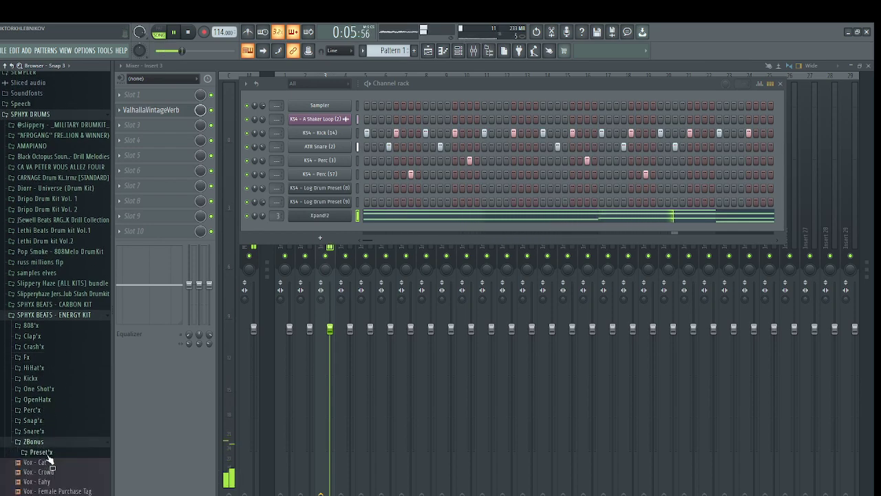
pyautogui.click(43, 453)
pyautogui.click(44, 474)
pyautogui.scroll(-3, 54, 460)
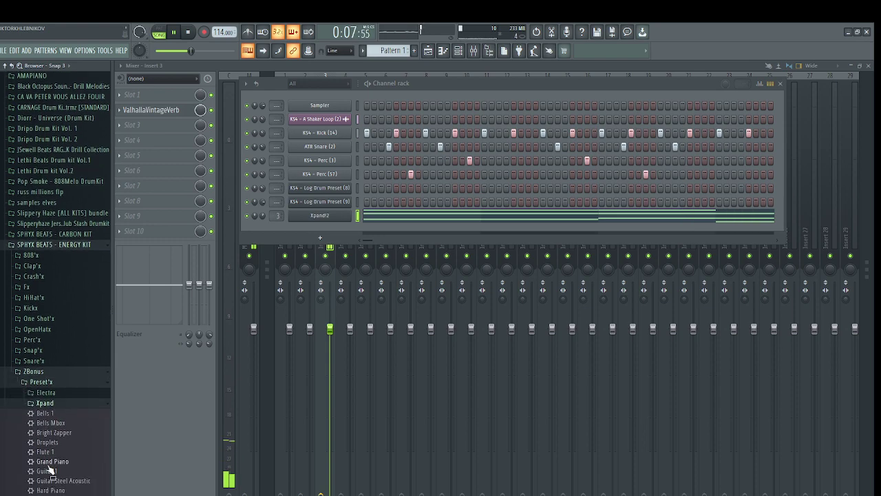
pyautogui.moveTo(320, 491); pyautogui.dragTo(320, 236)
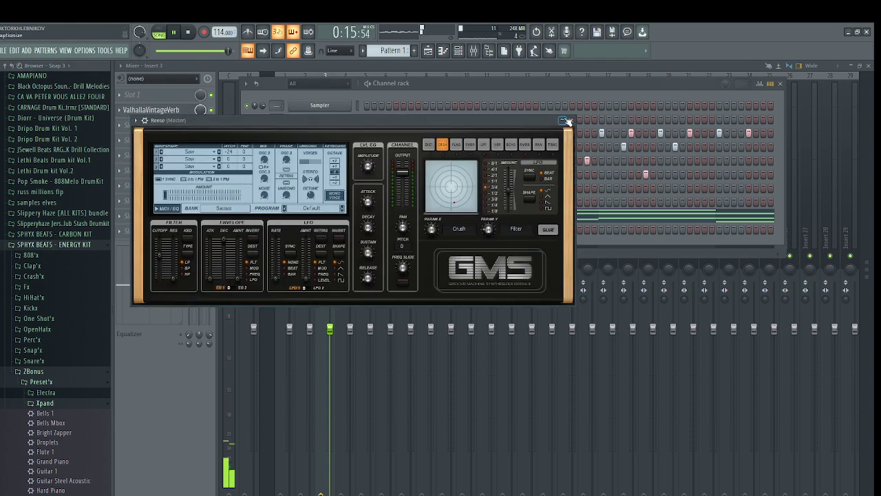
pyautogui.click(567, 121)
# Build a four-bar Reese bass line from the lowest Xpand!2 chord notes: G4 for two bars, D#4 and C4 for one bar each
pyautogui.click(384, 220)
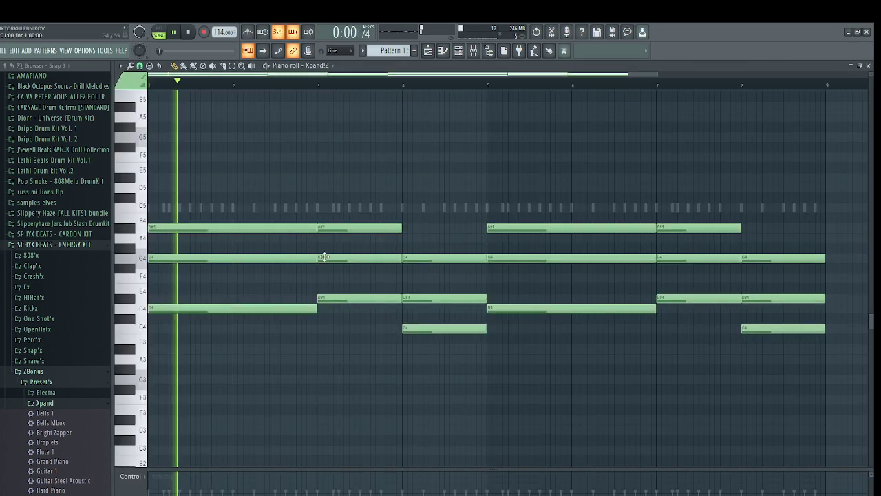
pyautogui.click(407, 326)
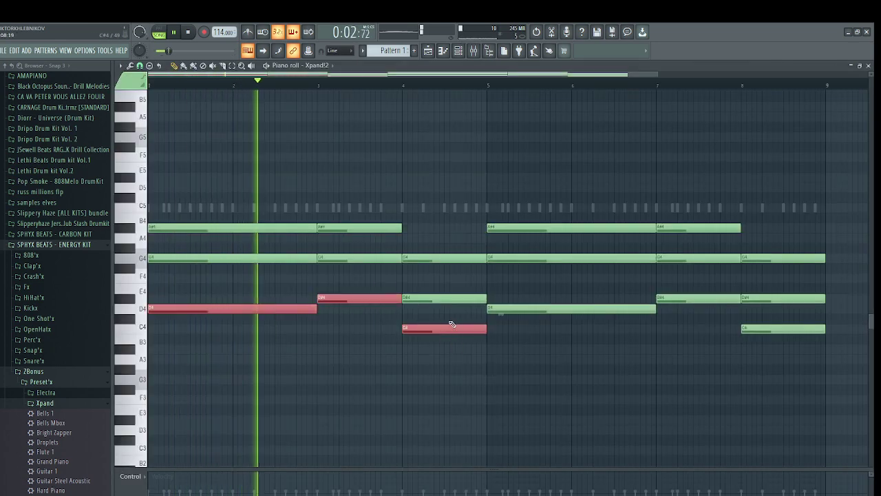
pyautogui.click(458, 51)
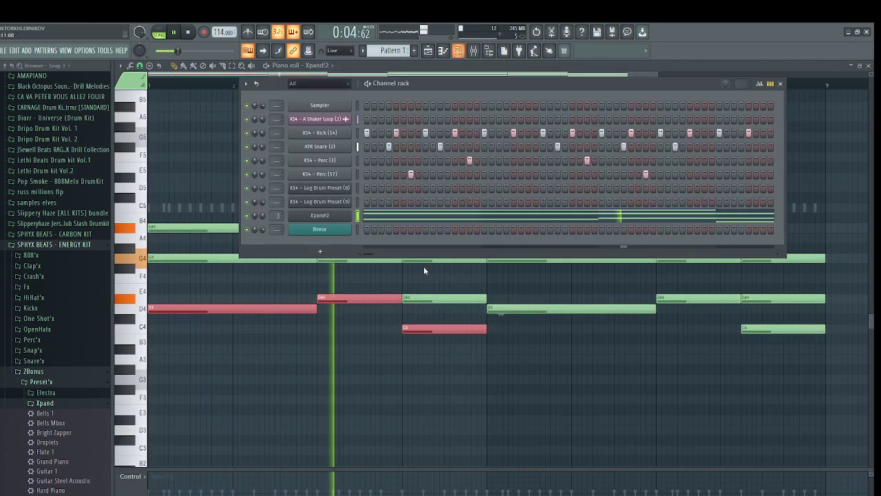
pyautogui.rightClick(348, 234)
pyautogui.click(365, 238)
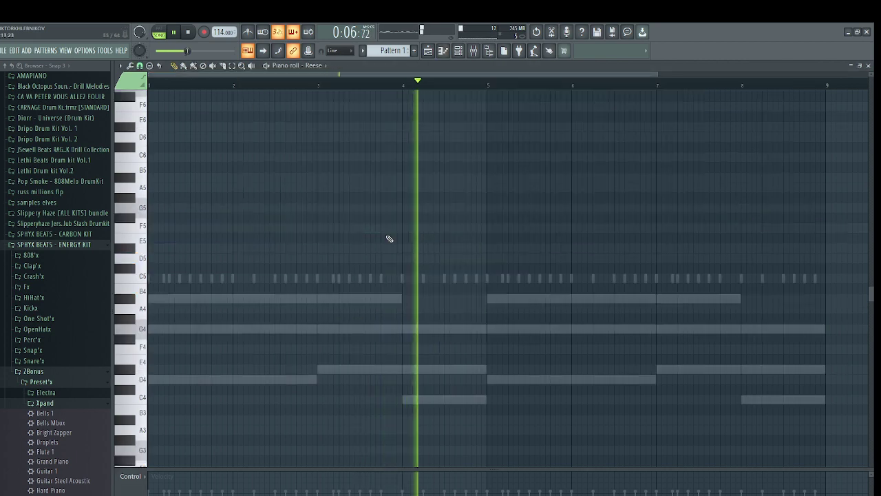
pyautogui.hotkey('ctrl', 'd')
pyautogui.press('space')
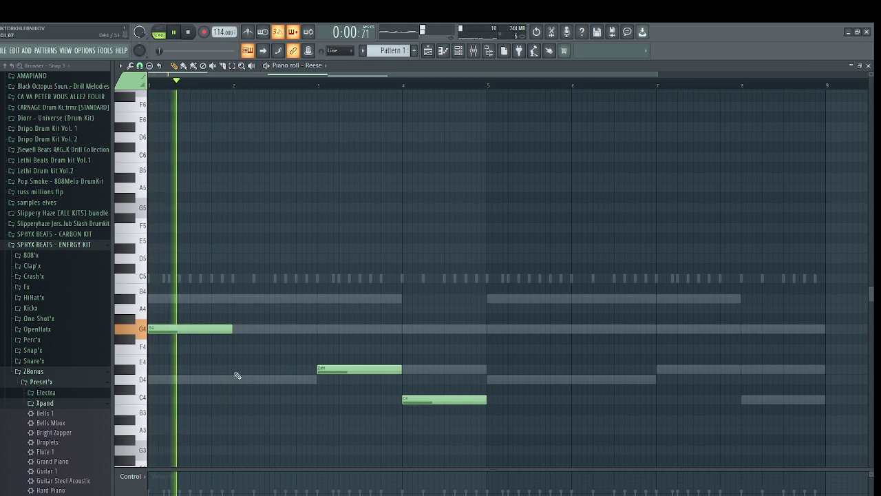
pyautogui.moveTo(232, 328); pyautogui.dragTo(317, 324)
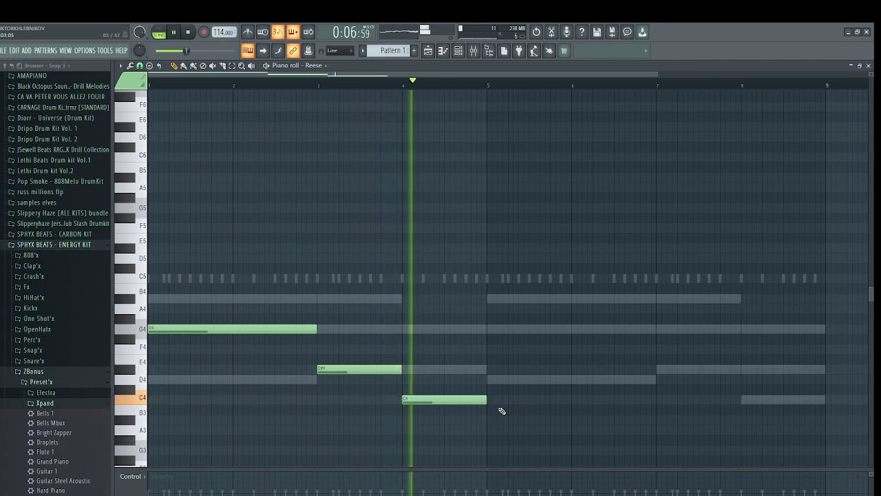
# Duplicate the four-bar Reese bass line into bars 5 to 8, listen to it and stop playback
pyautogui.moveTo(510, 431); pyautogui.dragTo(91, 255)
pyautogui.hotkey('ctrl', 'b')
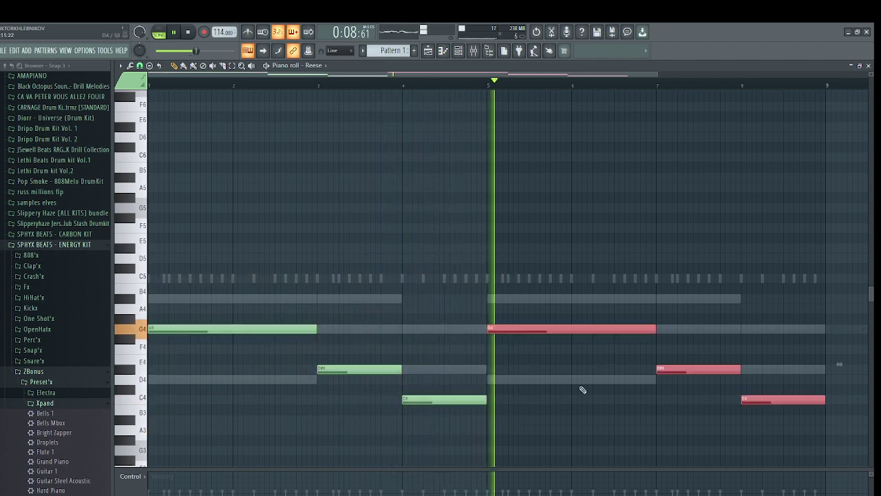
pyautogui.click(461, 316)
pyautogui.moveTo(796, 294); pyautogui.dragTo(249, 441)
pyautogui.press('F6')
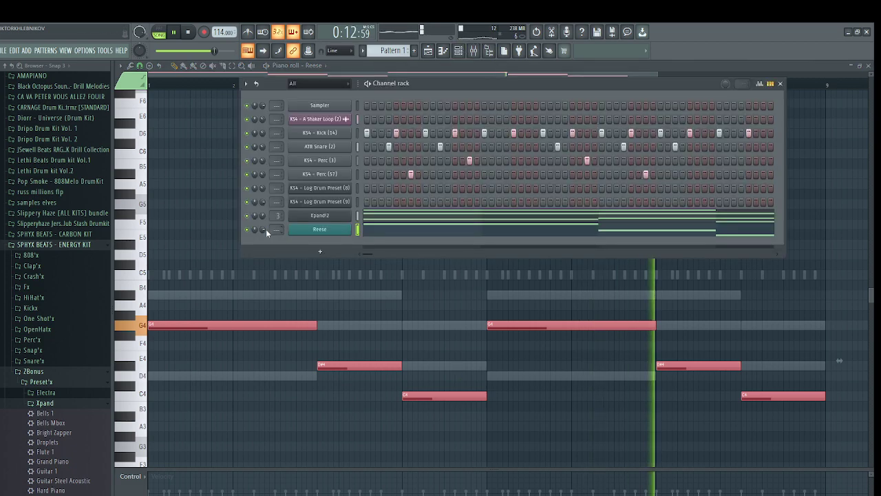
pyautogui.click(584, 299)
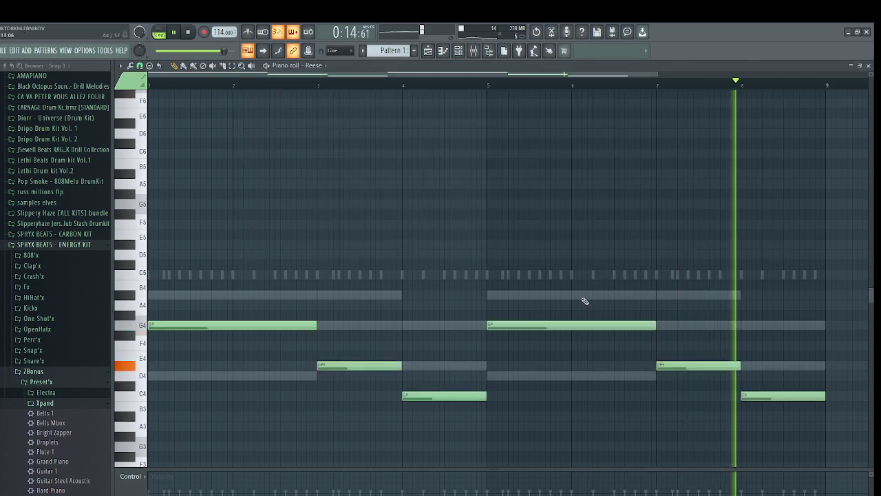
pyautogui.press('space')
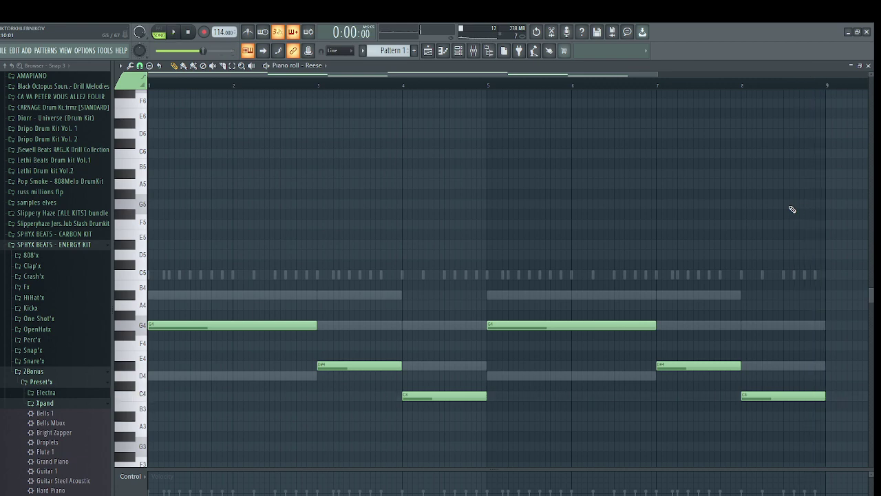
# Add a C5 note at 8:09 in the Reese bass line, shorten it and turn it into a slide note
pyautogui.rightClick(812, 206)
pyautogui.scroll(4, 806, 220)
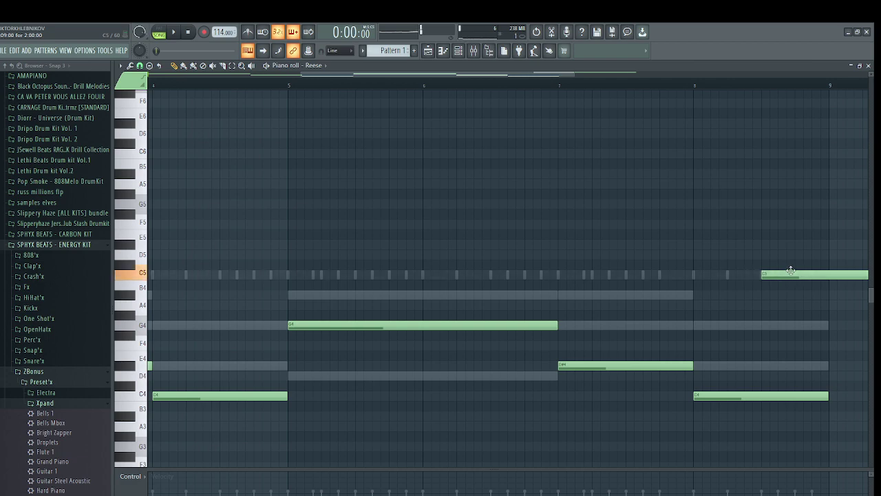
pyautogui.scroll(-5, 792, 270)
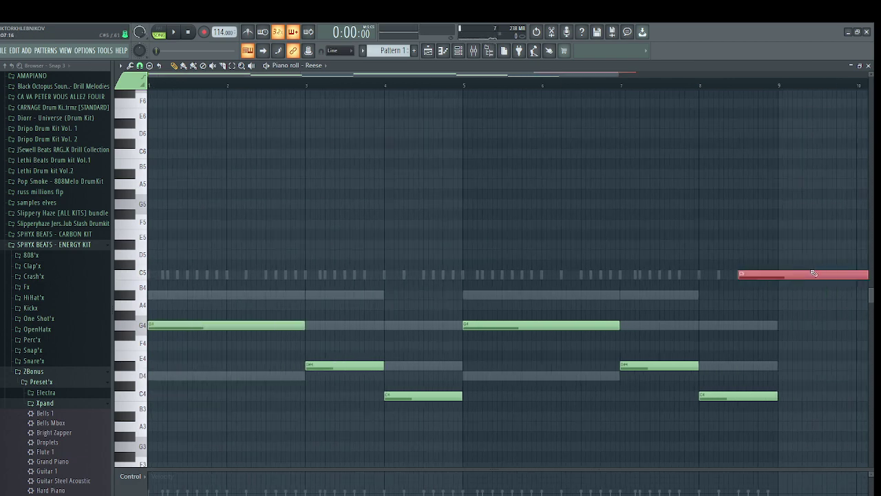
pyautogui.scroll(-3, 814, 274)
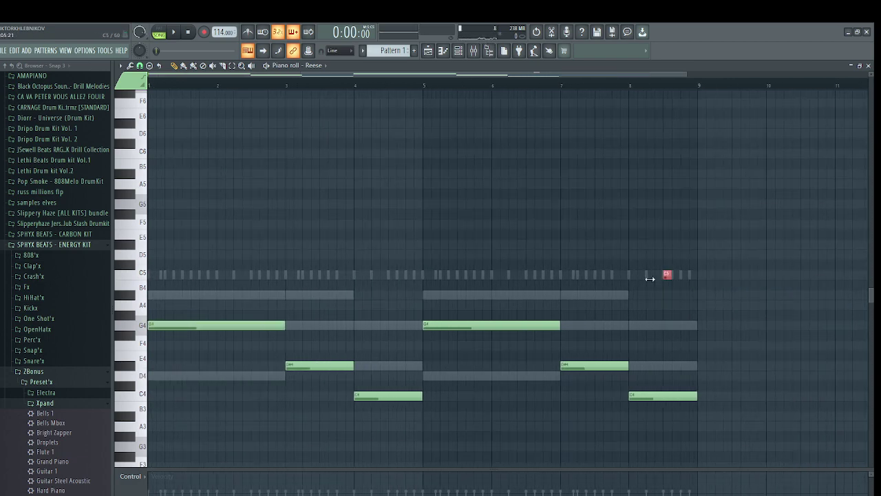
pyautogui.scroll(4, 644, 276)
pyautogui.doubleClick(641, 276)
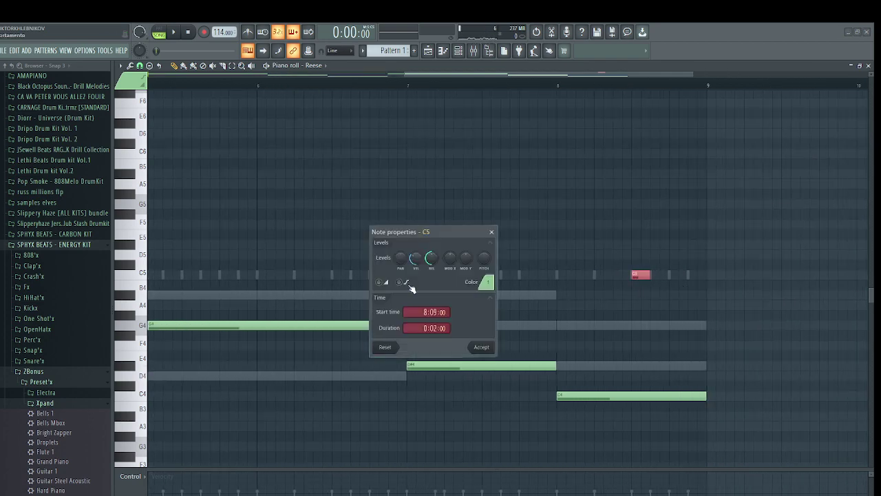
pyautogui.click(482, 347)
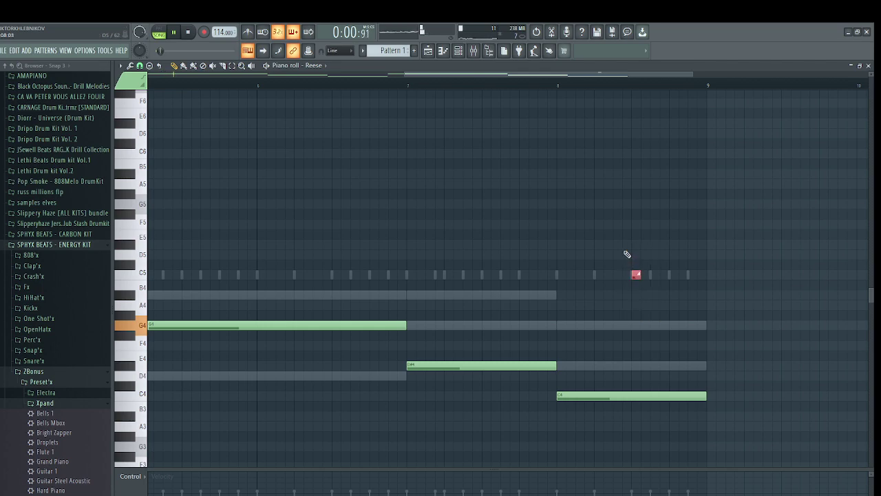
# Raise the bar 8 slide note by an octave to C6 and listen to the bass line
pyautogui.hotkey('ctrl', 'Down')
pyautogui.hotkey('ctrl', 'Up')
pyautogui.hotkey('ctrl', 'Up')
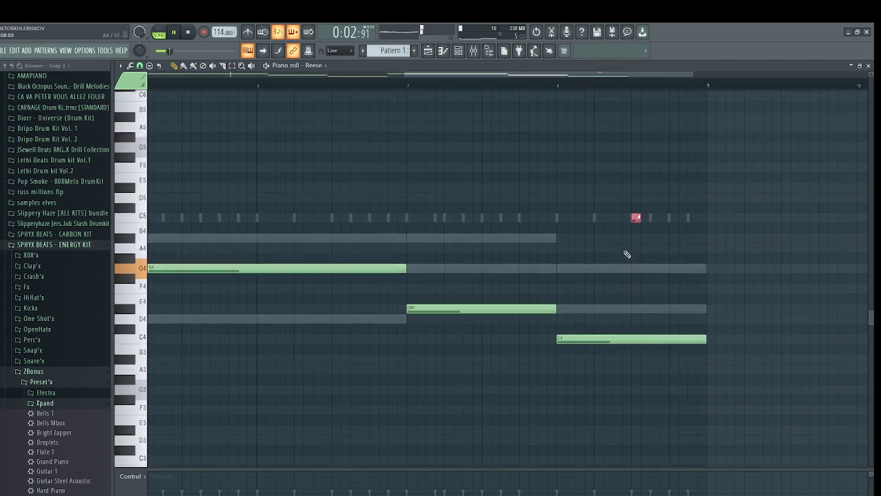
pyautogui.scroll(-3, 633, 257)
pyautogui.keyDown('ctrl'); pyautogui.click(687, 250); pyautogui.keyUp('ctrl')
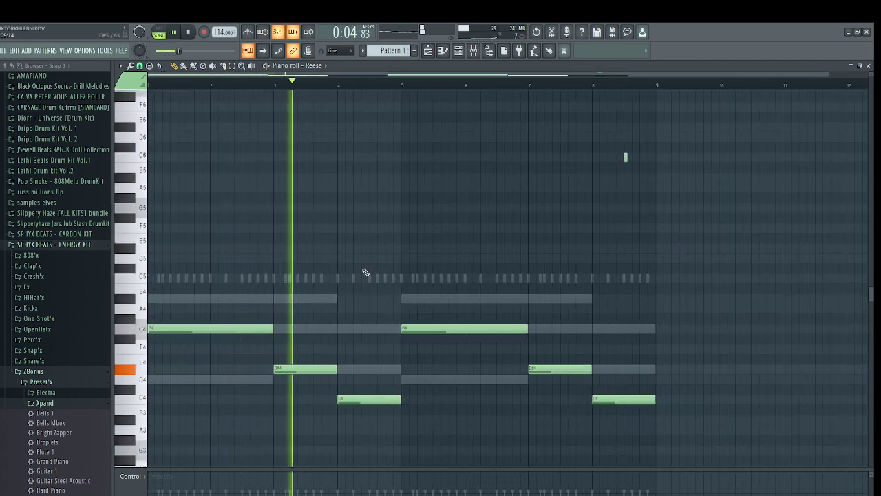
pyautogui.scroll(2, 354, 285)
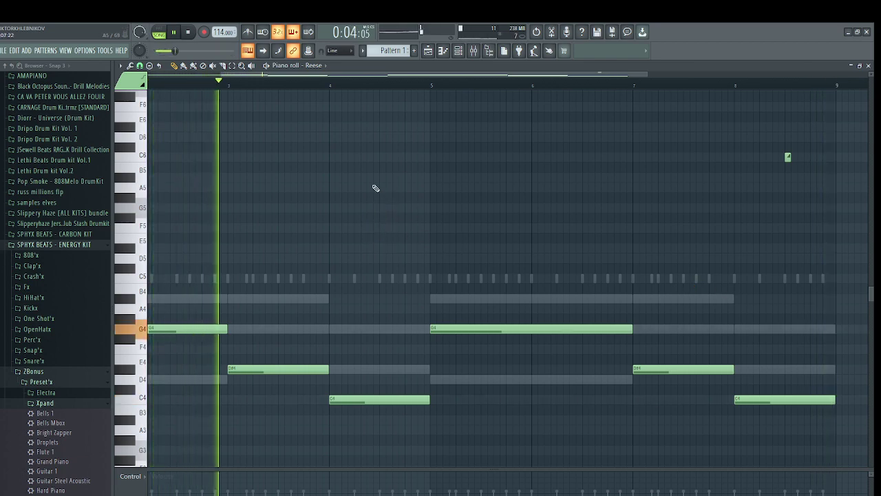
# Add a one-step D6 slide note midway through bar 4 of the Reese bass line and audition the slides
pyautogui.click(382, 137)
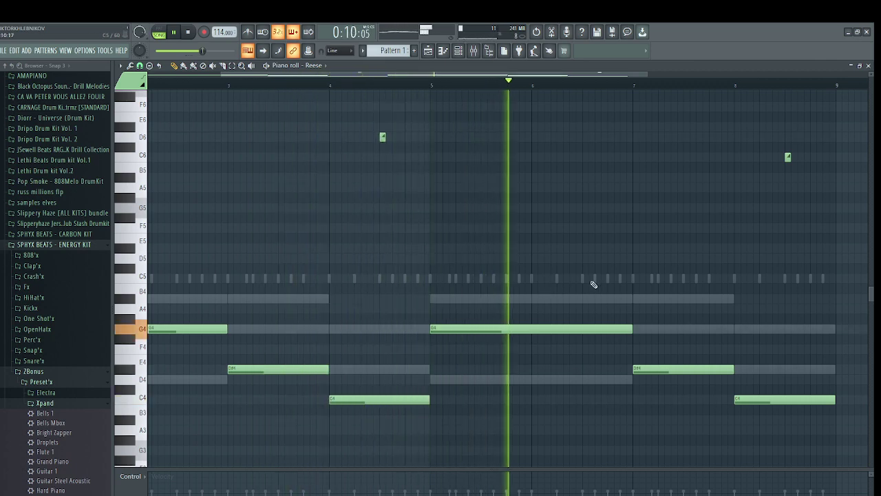
pyautogui.click(383, 157)
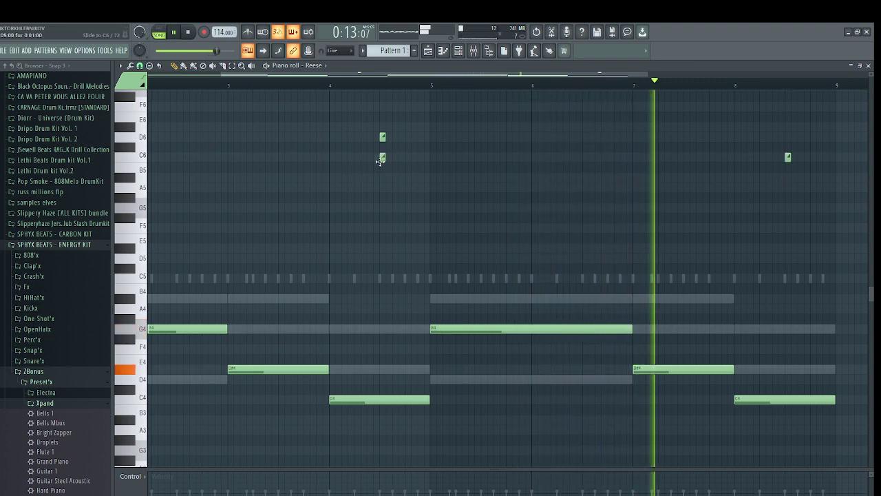
pyautogui.click(788, 126)
pyautogui.rightClick(788, 157)
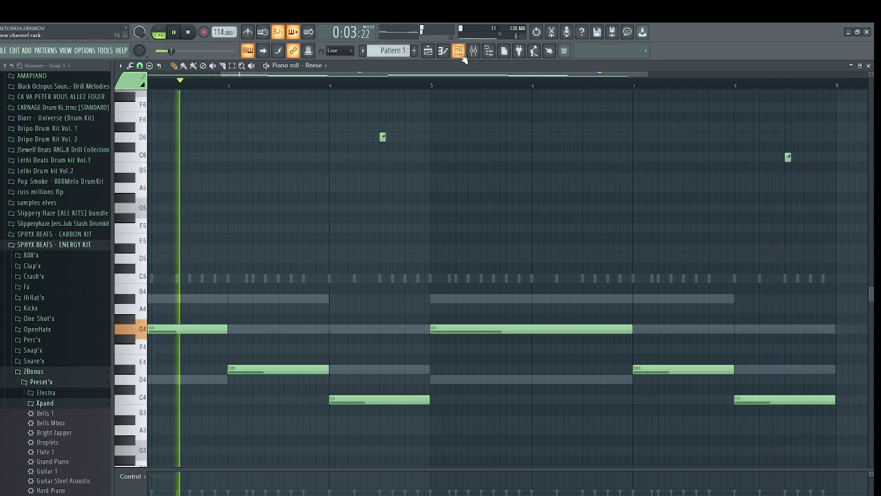
# Set the Reese channel's volume to 46%
pyautogui.press('F6')
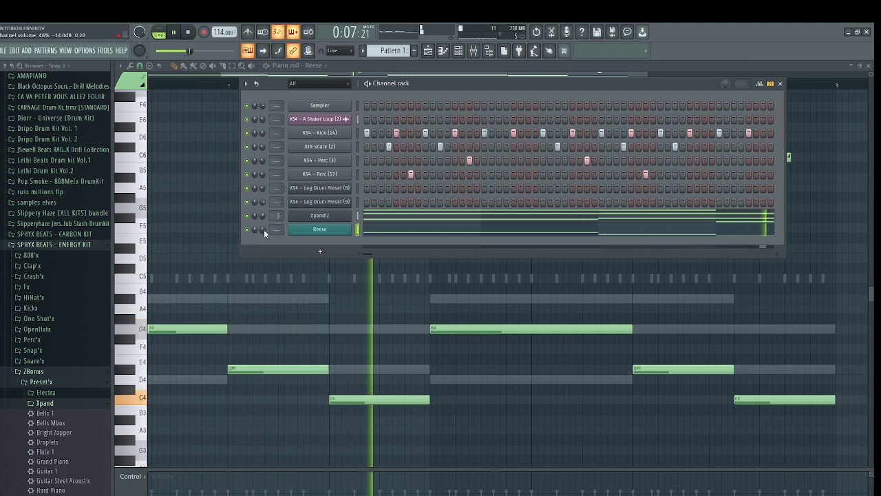
pyautogui.click(780, 83)
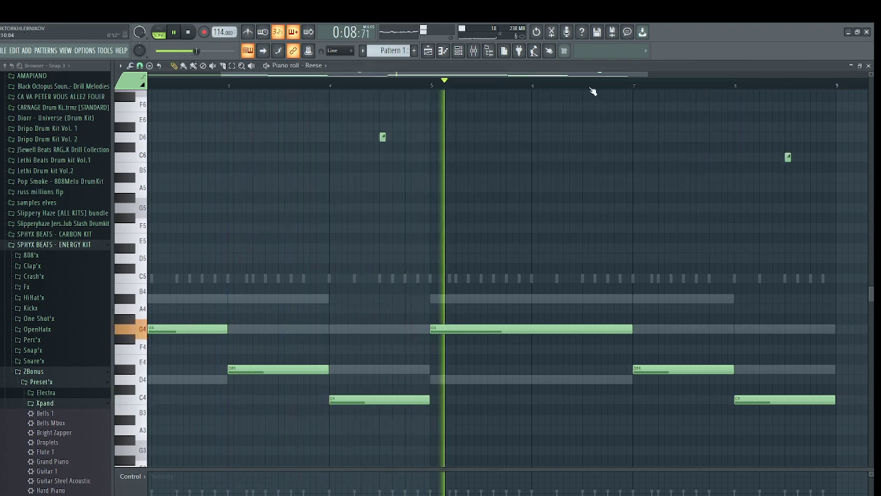
# Add a GMS synth channel and load the Diablo TE preset from its Basses bank
pyautogui.click(458, 51)
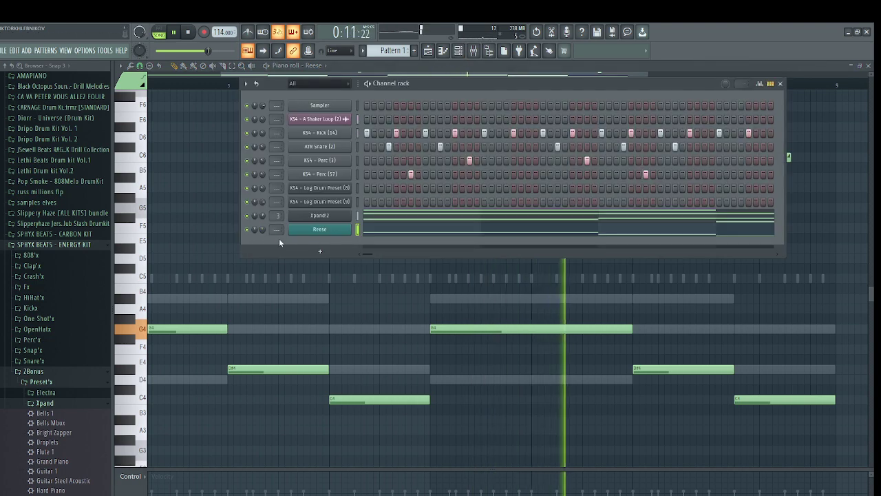
pyautogui.click(319, 252)
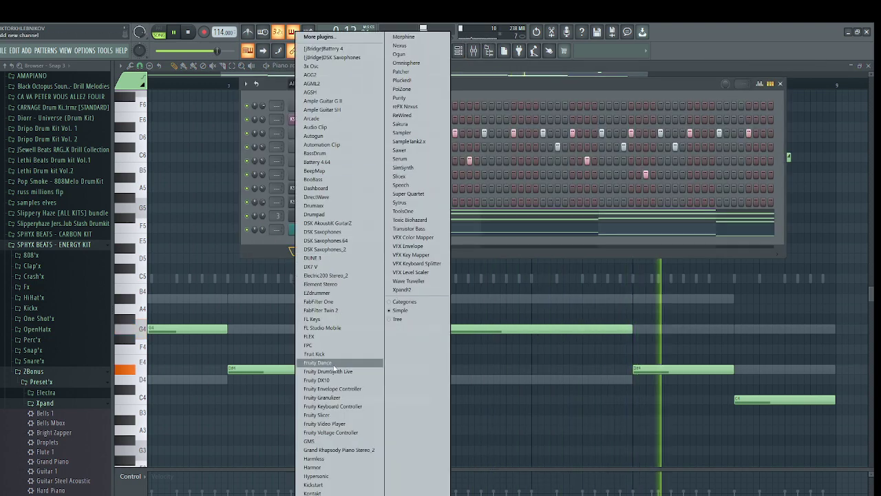
pyautogui.click(313, 442)
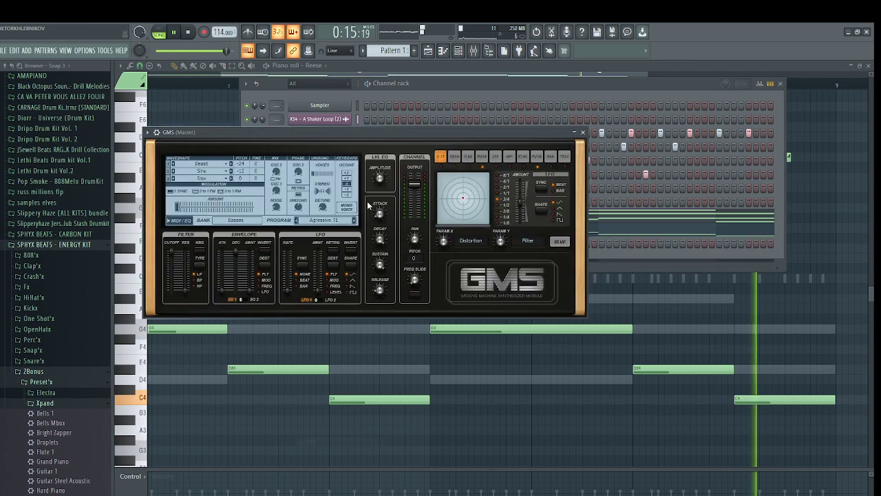
pyautogui.click(333, 220)
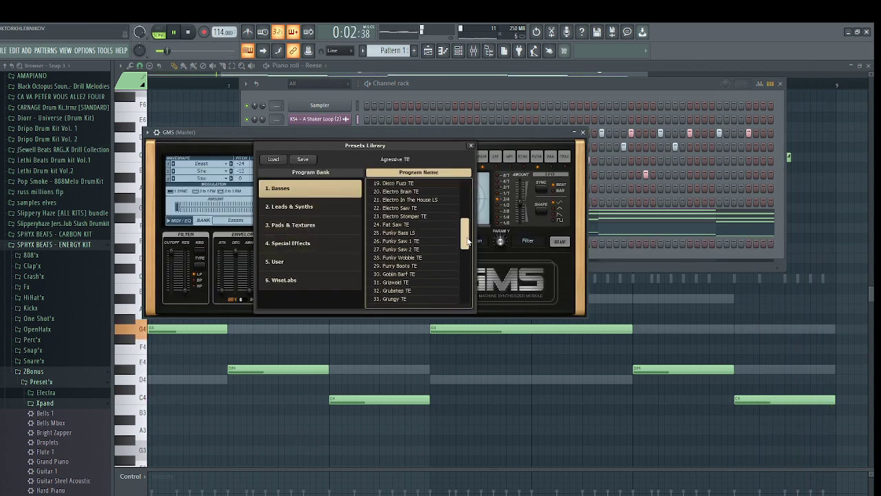
pyautogui.scroll(1, 466, 239)
pyautogui.click(451, 184)
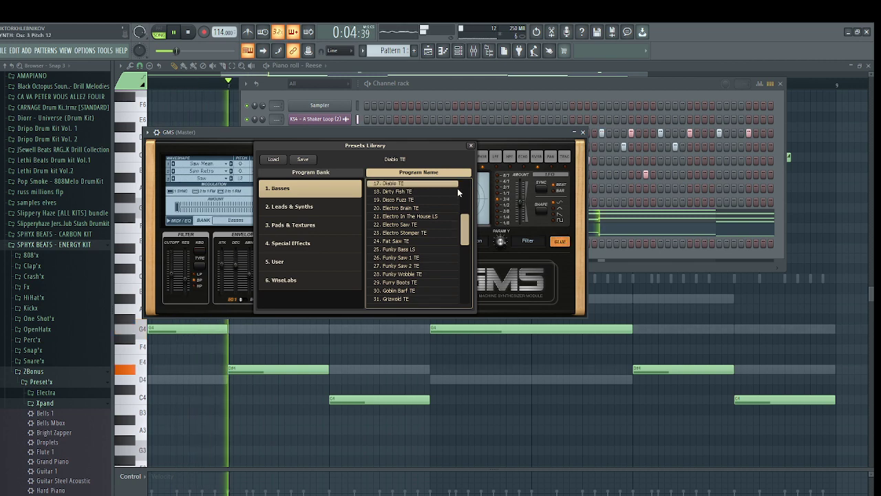
pyautogui.click(471, 146)
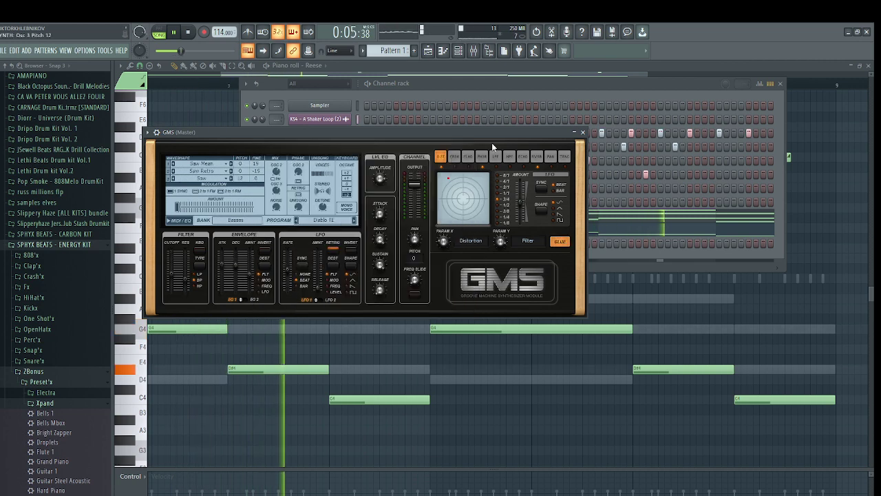
pyautogui.click(583, 132)
# Copy the Reese channel's bass notes and paste them into the GMS channel
pyautogui.rightClick(348, 232)
pyautogui.click(451, 238)
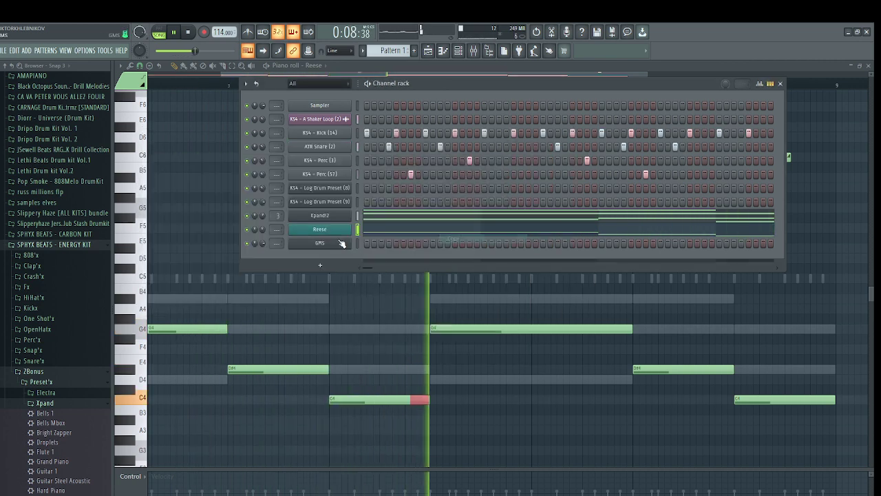
pyautogui.rightClick(342, 242)
pyautogui.click(451, 261)
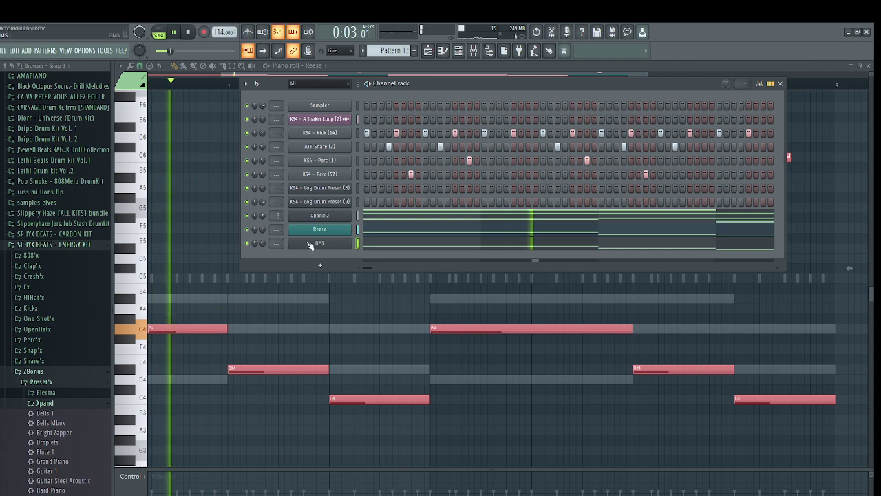
# Clone the Xpand!2 channel and look through the clone's presets, including Brass + Woodwind
pyautogui.rightClick(330, 215)
pyautogui.click(361, 295)
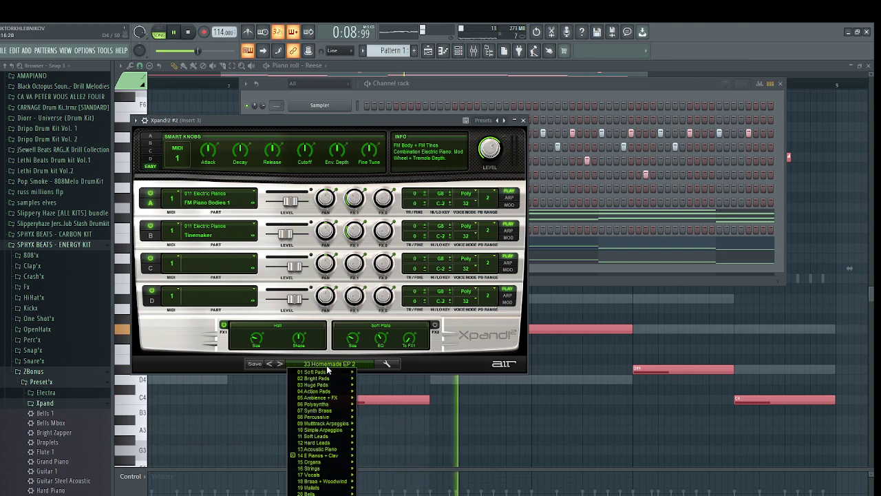
pyautogui.click(327, 366)
pyautogui.moveTo(310, 493)
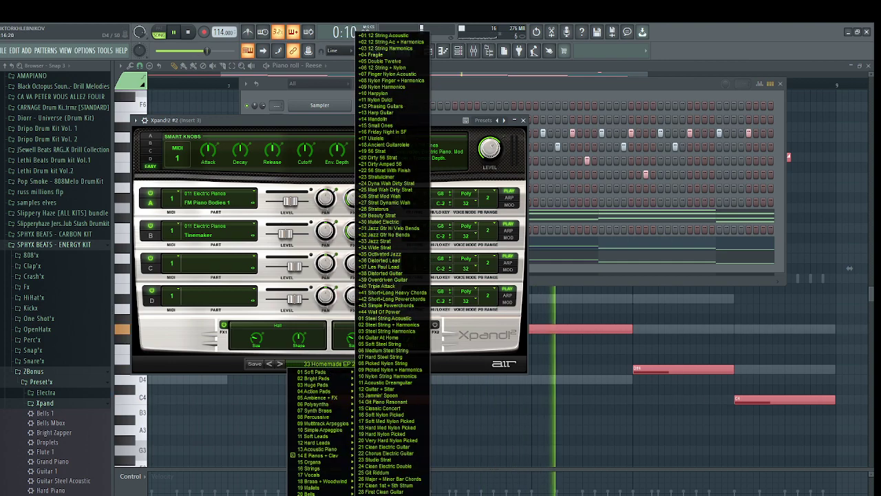
pyautogui.moveTo(332, 482)
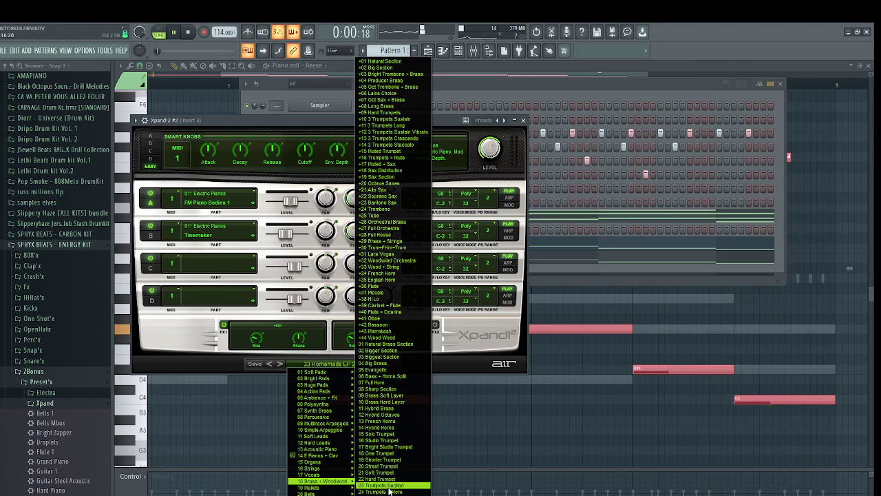
pyautogui.press('Escape')
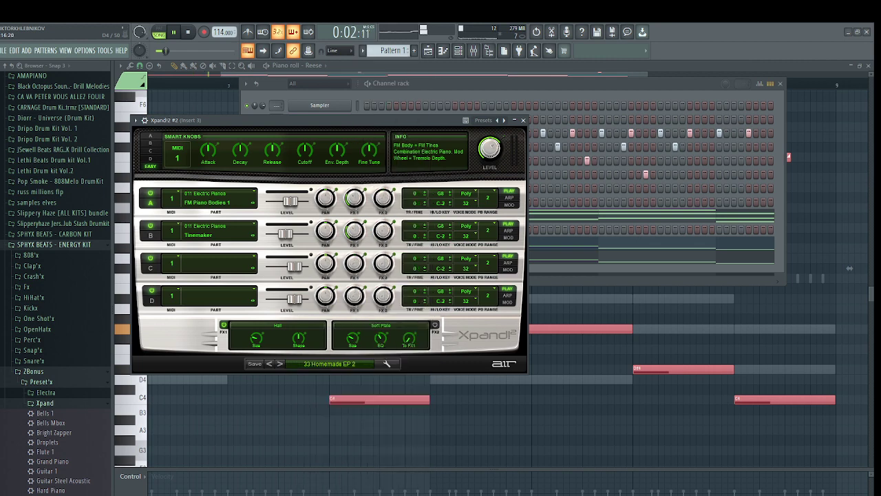
pyautogui.click(523, 121)
# Place a one-step D5 note at 1:03 in the cloned Xpand!2's piano roll, turn off its slide property and play it
pyautogui.rightClick(341, 231)
pyautogui.click(376, 231)
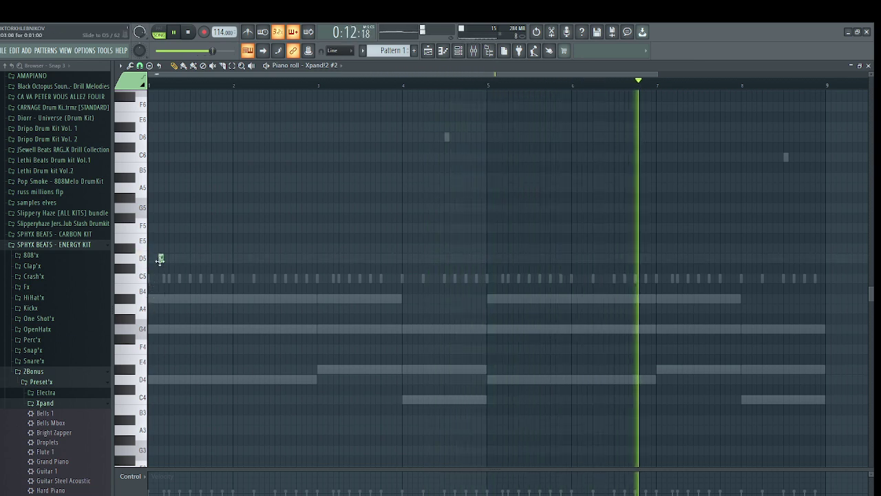
pyautogui.doubleClick(165, 257)
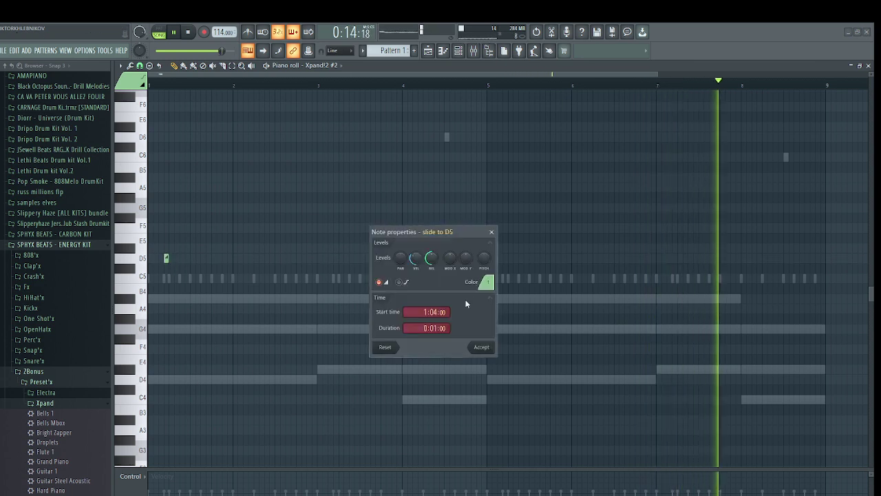
pyautogui.click(467, 347)
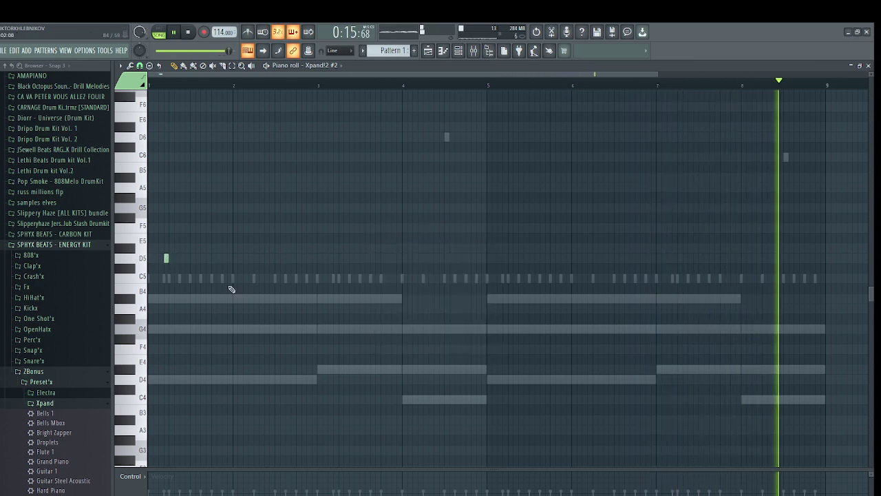
pyautogui.doubleClick(160, 259)
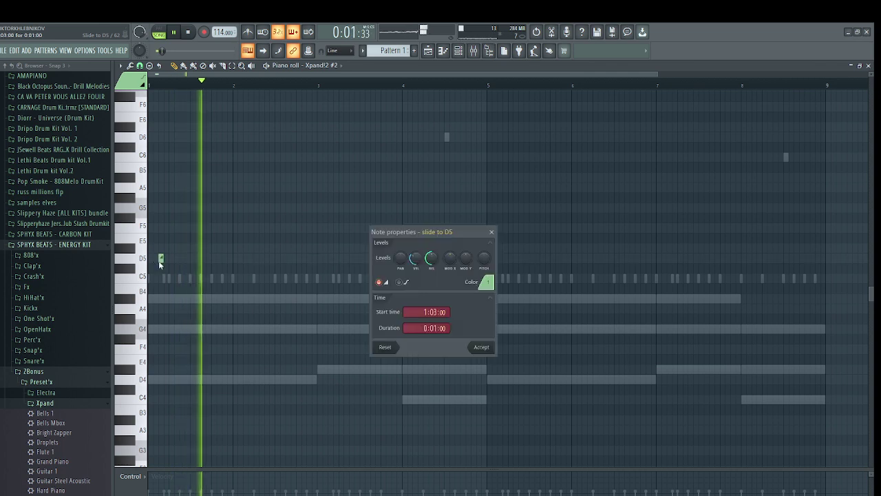
pyautogui.click(481, 347)
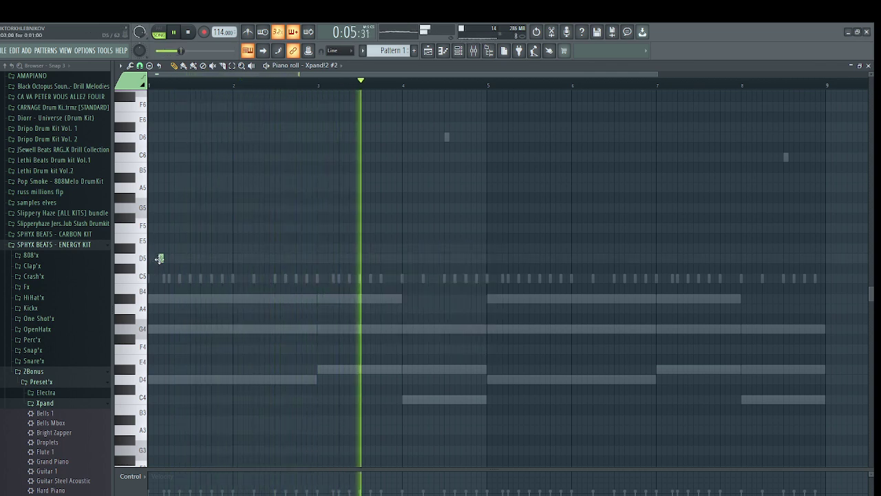
pyautogui.press('space')
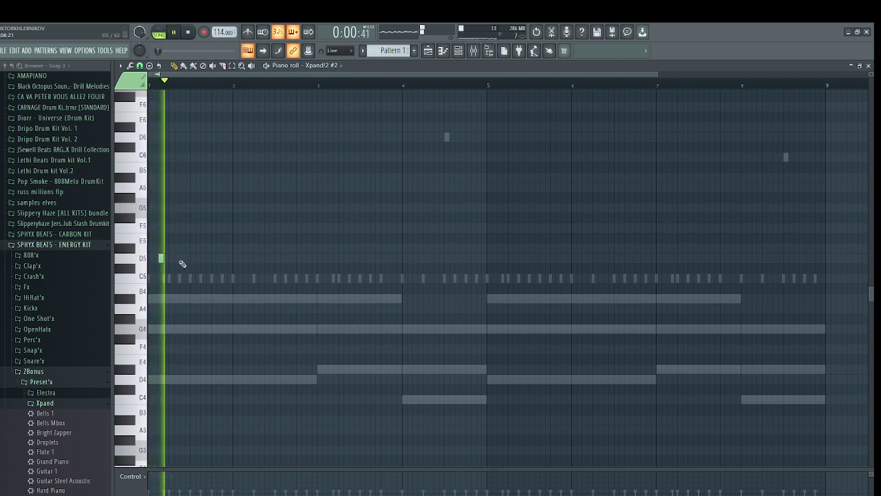
# Add three more one-step D5 notes across bar 1 of the cloned Xpand!2, repeating every four steps
pyautogui.click(182, 258)
pyautogui.click(203, 258)
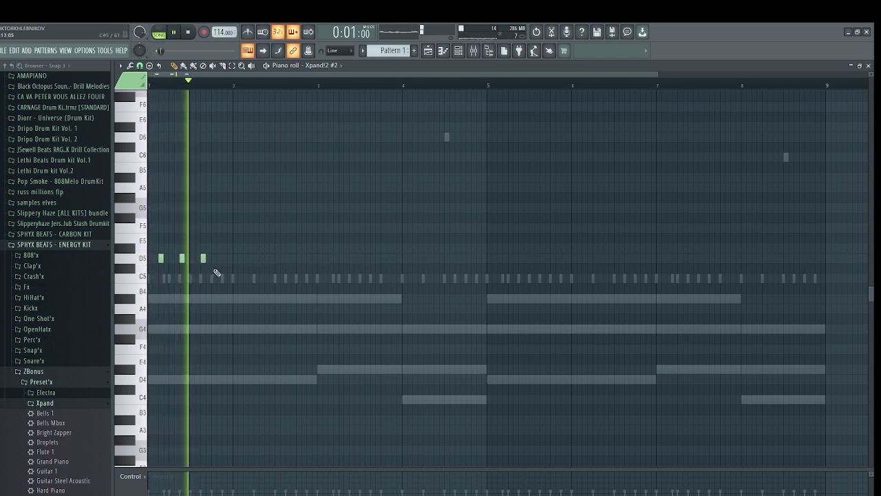
pyautogui.press('space')
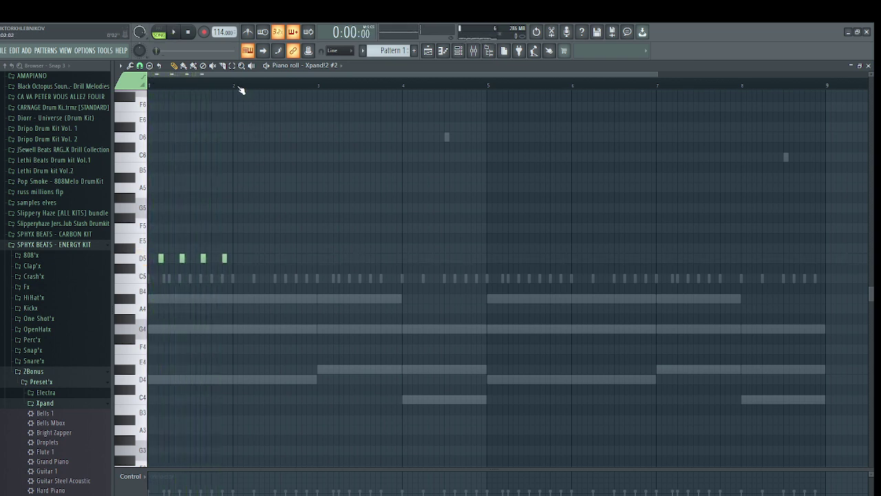
# Duplicate the bar 1 D5 pattern repeatedly to fill all eight bars, clear the selection and play it
pyautogui.hotkey('ctrl', 'b')
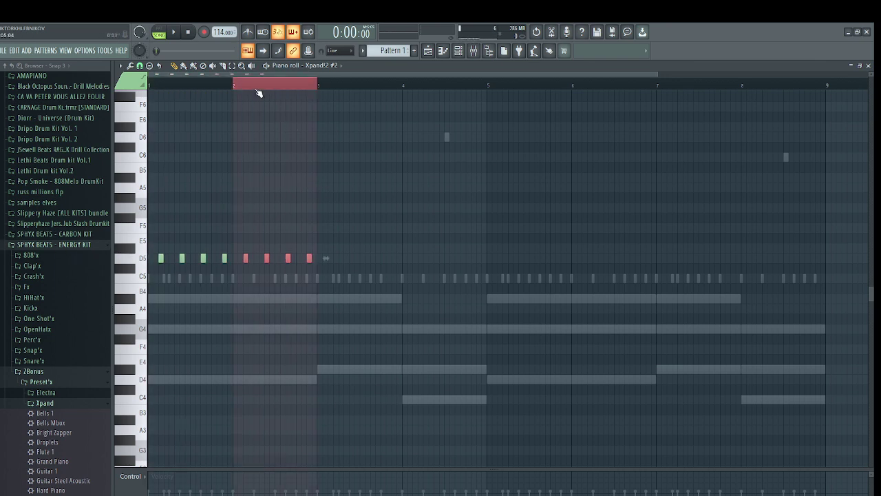
pyautogui.hotkey('ctrl', 'b')
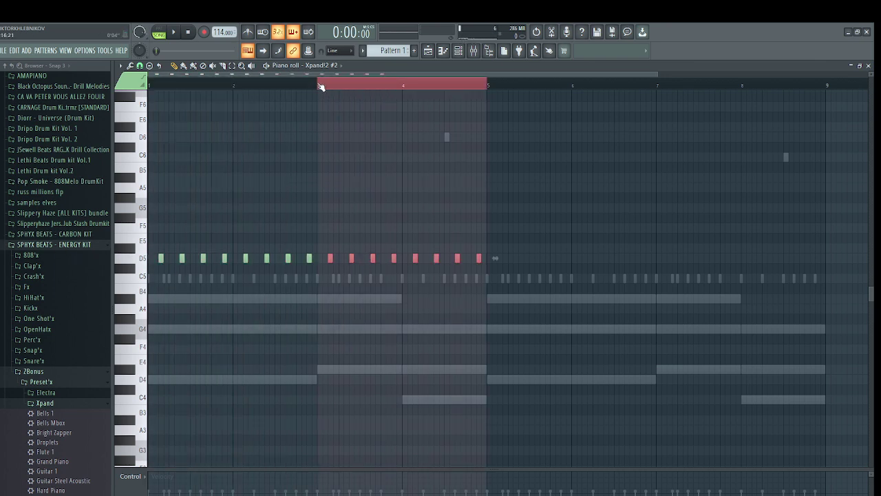
pyautogui.moveTo(321, 87); pyautogui.dragTo(2, 201)
pyautogui.hotkey('ctrl', 'b')
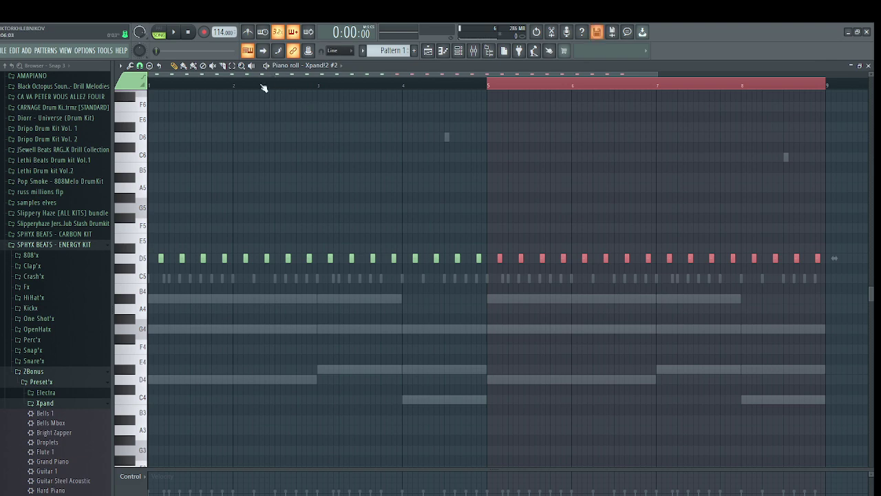
pyautogui.click(261, 87)
pyautogui.press('space')
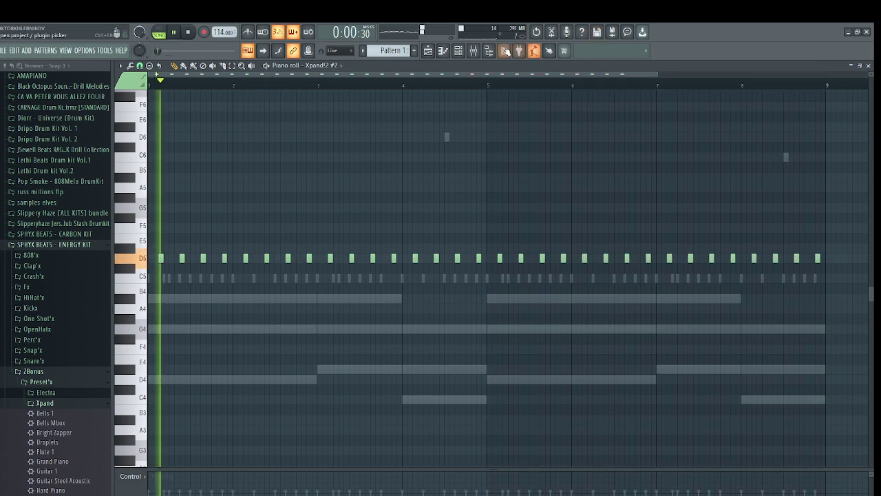
# In the ATR Snare (2) piano roll, add extra C5 hits in the middle and second half of bar 1 and at the start of bar 2
pyautogui.click(462, 49)
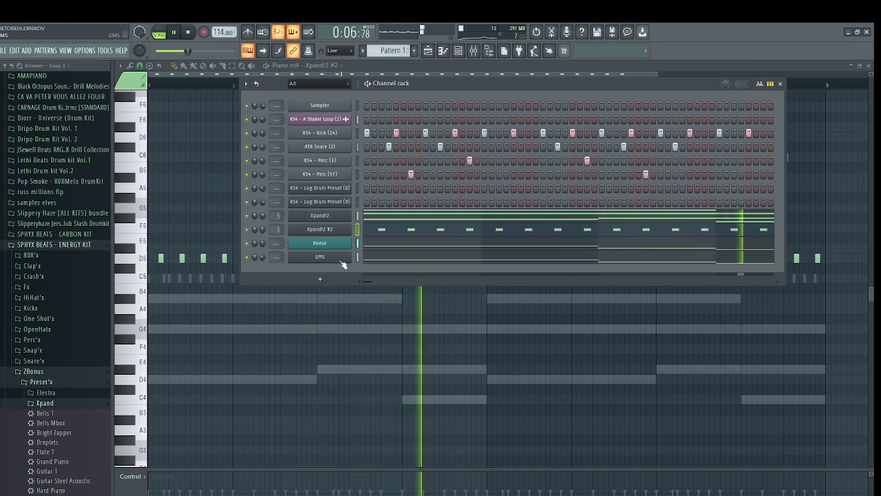
pyautogui.rightClick(328, 149)
pyautogui.click(386, 148)
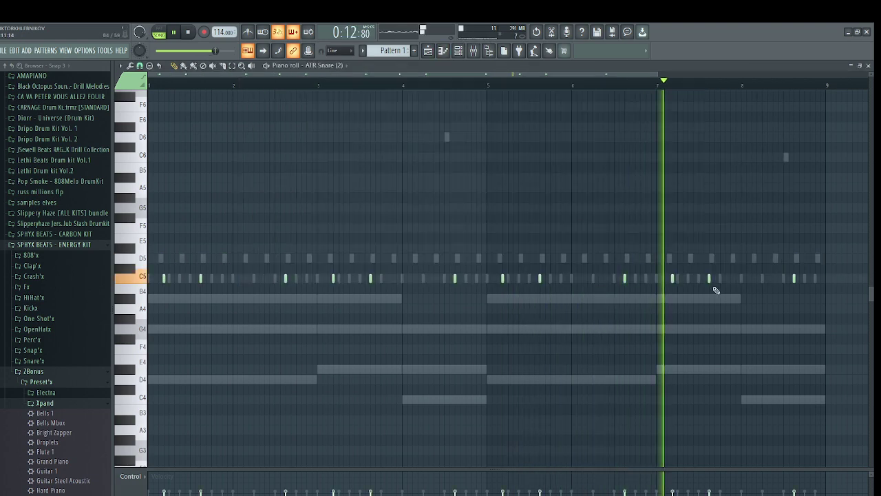
pyautogui.press('space')
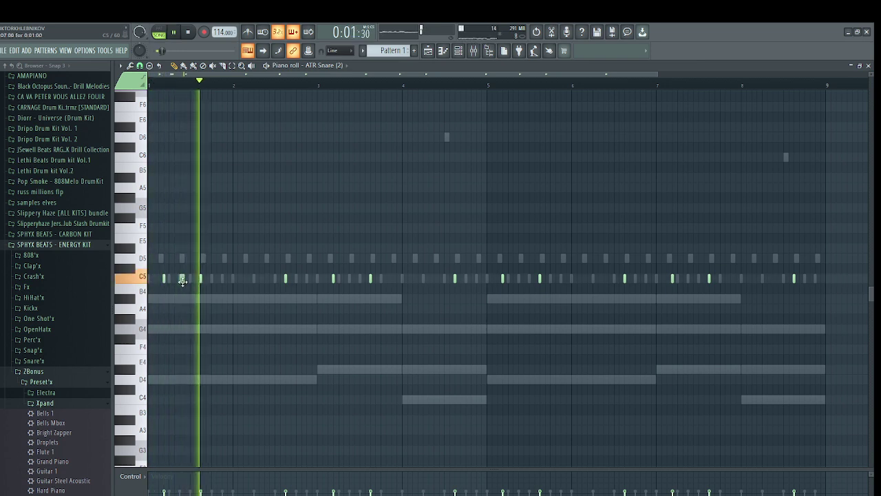
pyautogui.press('space')
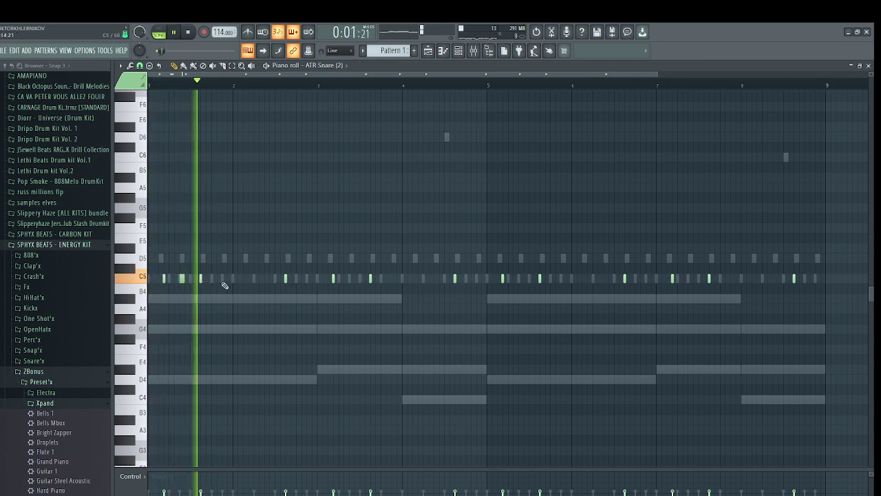
pyautogui.press('space')
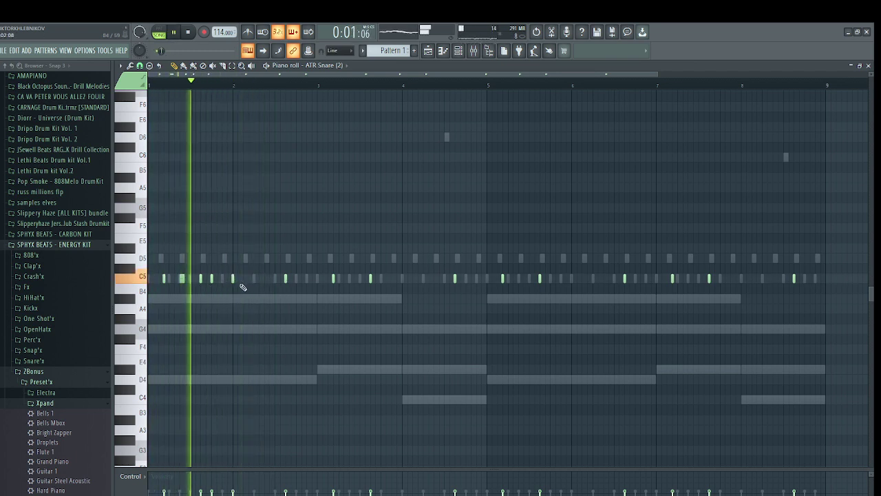
# Add two extra C5 snare hits in the first half of bar 2 and listen to the rhythm
pyautogui.keyDown('ctrl'); pyautogui.scroll(2, 258, 299); pyautogui.keyUp('ctrl')
pyautogui.keyDown('ctrl'); pyautogui.scroll(1, 262, 292); pyautogui.keyUp('ctrl')
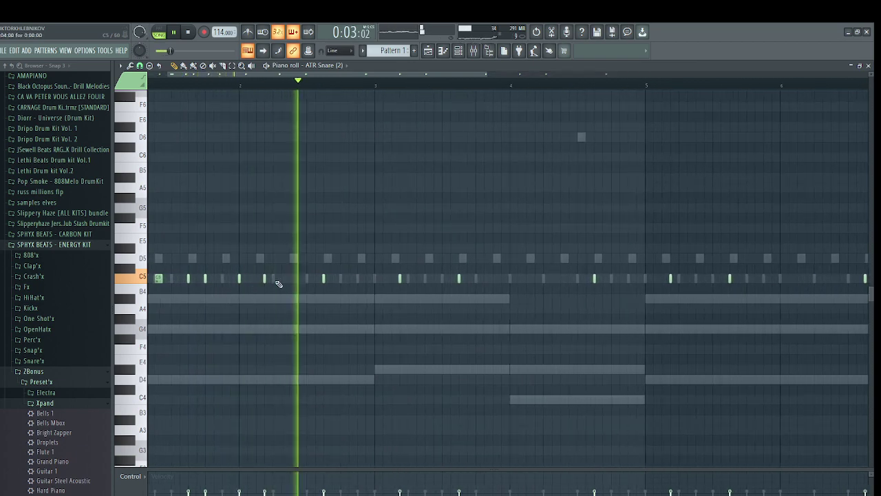
pyautogui.keyDown('ctrl'); pyautogui.scroll(-3, 169, 286); pyautogui.keyUp('ctrl')
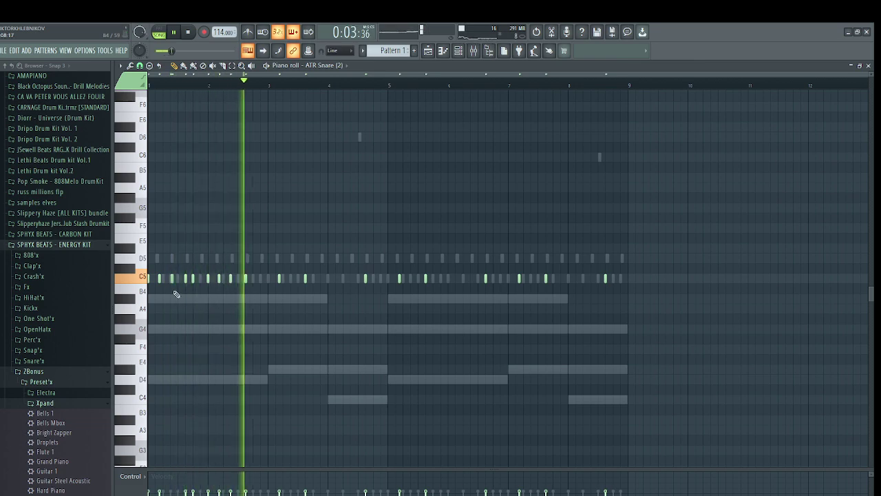
pyautogui.keyDown('ctrl'); pyautogui.scroll(2, 168, 307); pyautogui.keyUp('ctrl')
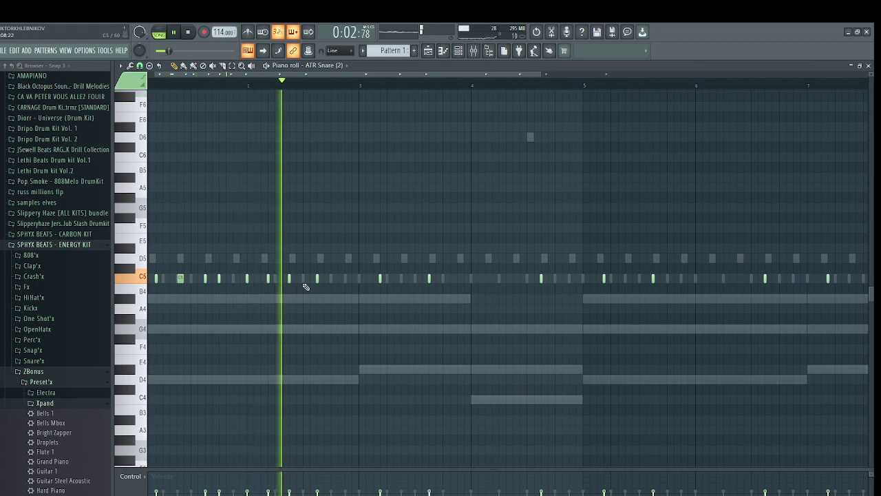
pyautogui.press('space')
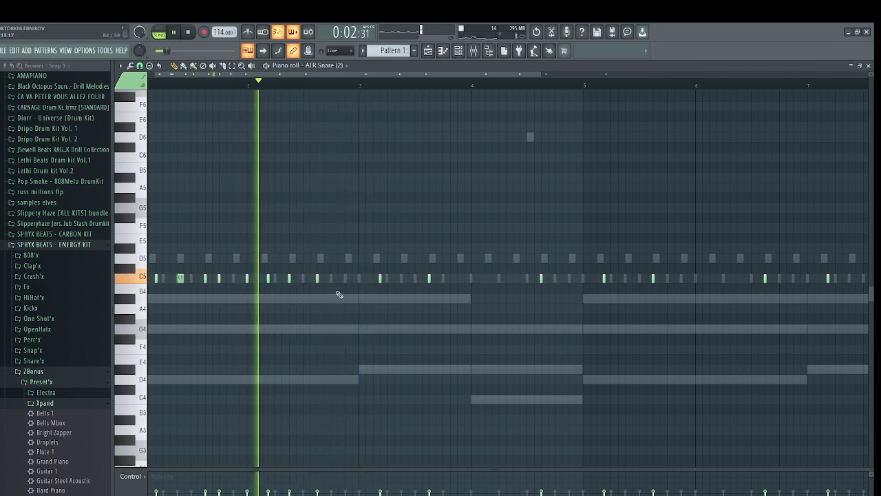
# Erase the misplaced late snare hit in bar 2, place a C5 hit slightly earlier and play the pattern
pyautogui.press('space')
pyautogui.rightClick(338, 280)
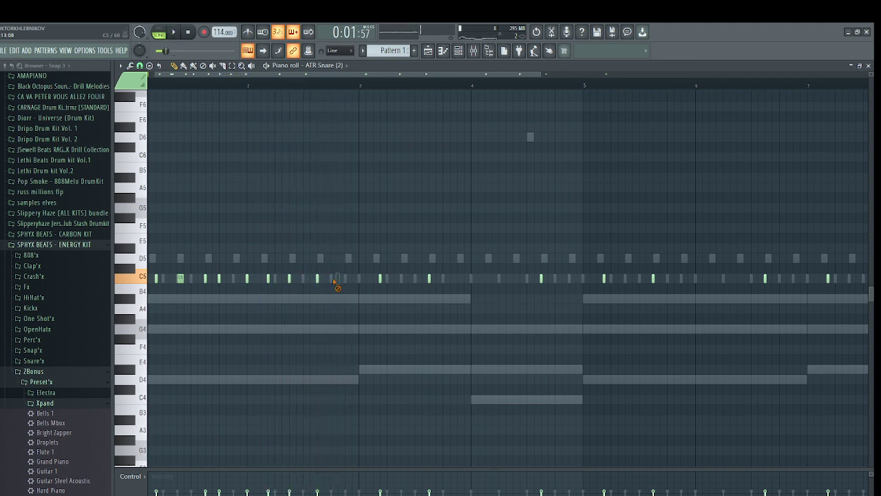
pyautogui.click(331, 278)
pyautogui.press('space')
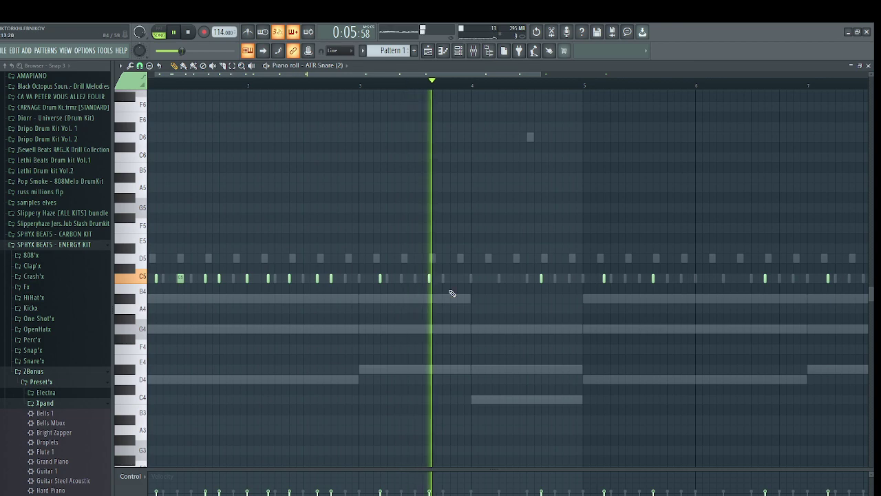
# Play the ATR Snare (2) pattern and delete all its C5 hits from bar 3 to the end
pyautogui.press('space')
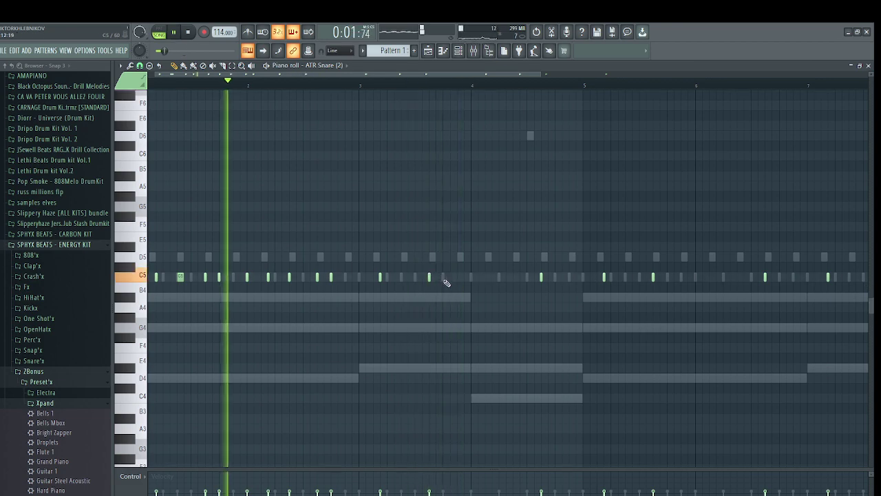
pyautogui.scroll(-1, 443, 279)
pyautogui.moveTo(193, 86); pyautogui.dragTo(144, 86)
pyautogui.scroll(-4, 661, 279)
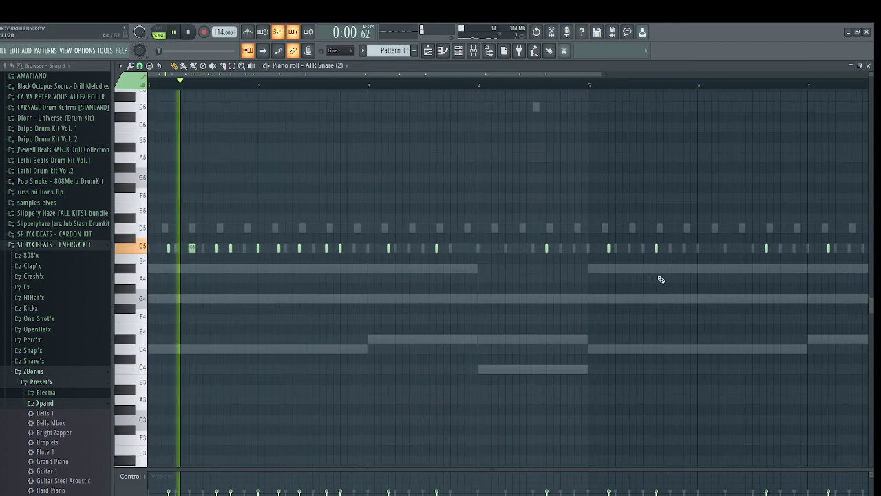
pyautogui.moveTo(830, 224); pyautogui.dragTo(450, 287)
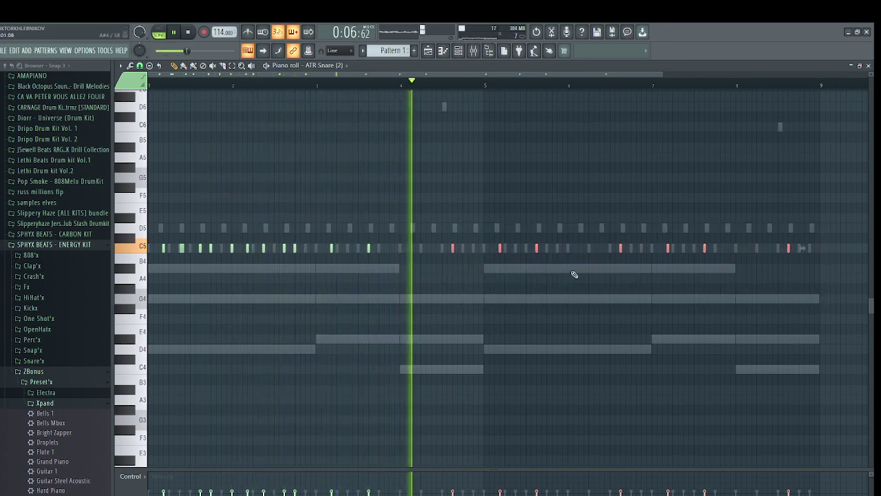
pyautogui.moveTo(832, 215); pyautogui.dragTo(444, 269)
pyautogui.press('space')
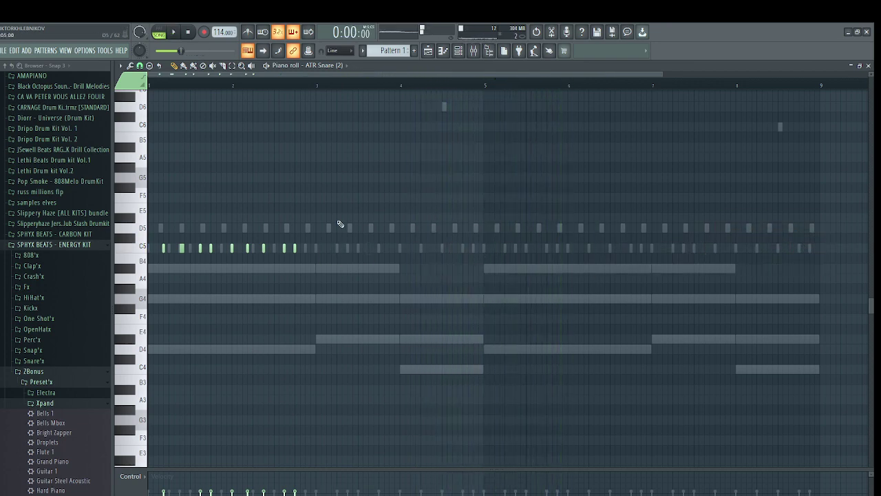
# Duplicate the snare hits of bars 1 and 2 until they fill all eight bars, clear the selection and play them
pyautogui.moveTo(340, 204); pyautogui.dragTo(148, 323)
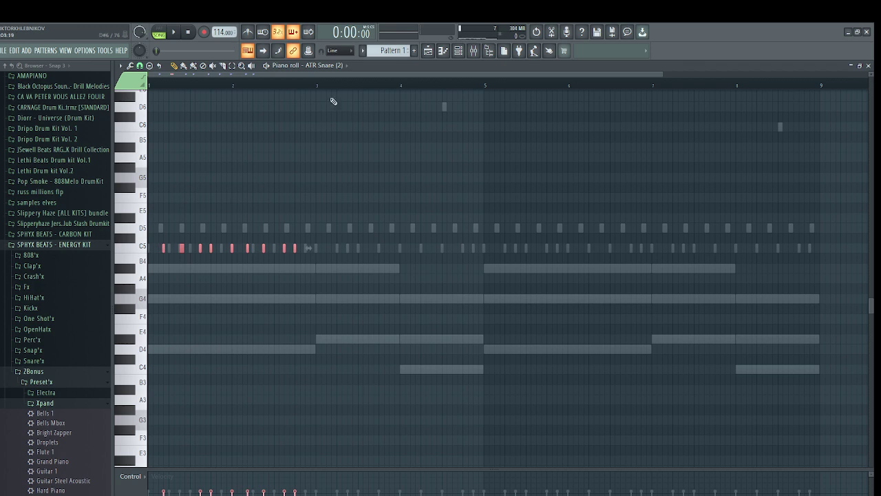
pyautogui.moveTo(317, 88); pyautogui.dragTo(9, 218)
pyautogui.hotkey('ctrl', 'b')
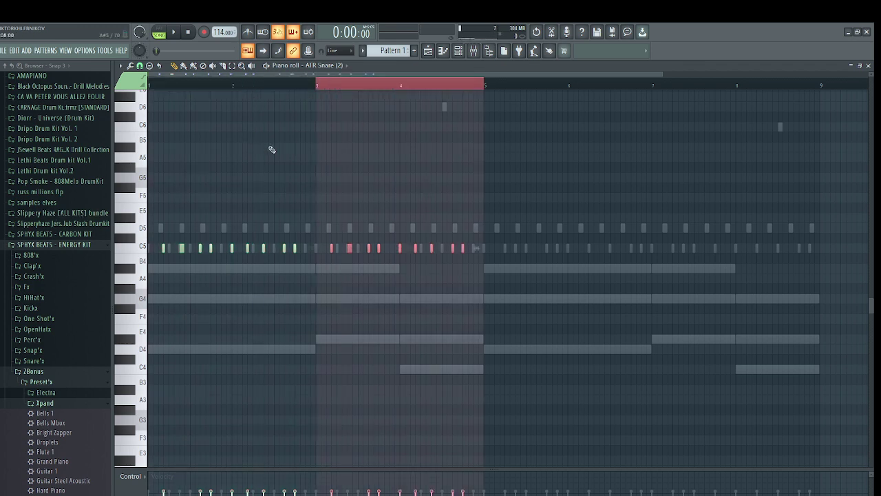
pyautogui.hotkey('ctrl', 'a')
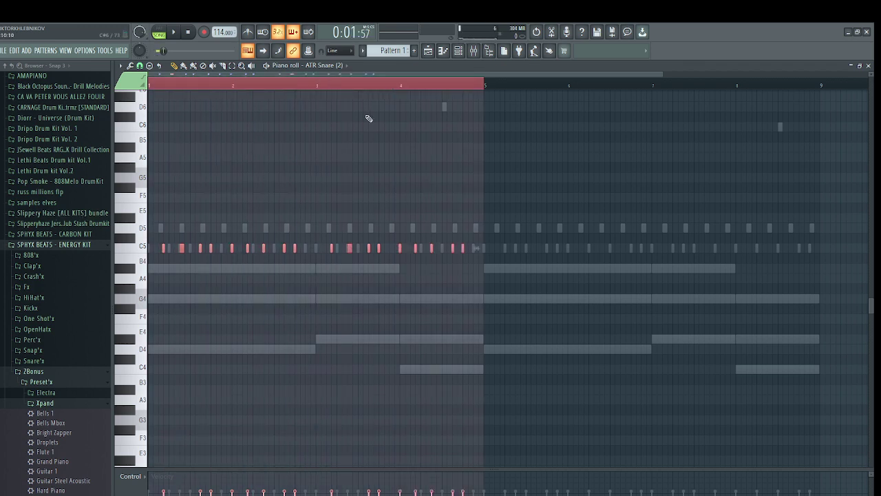
pyautogui.hotkey('ctrl', 'b')
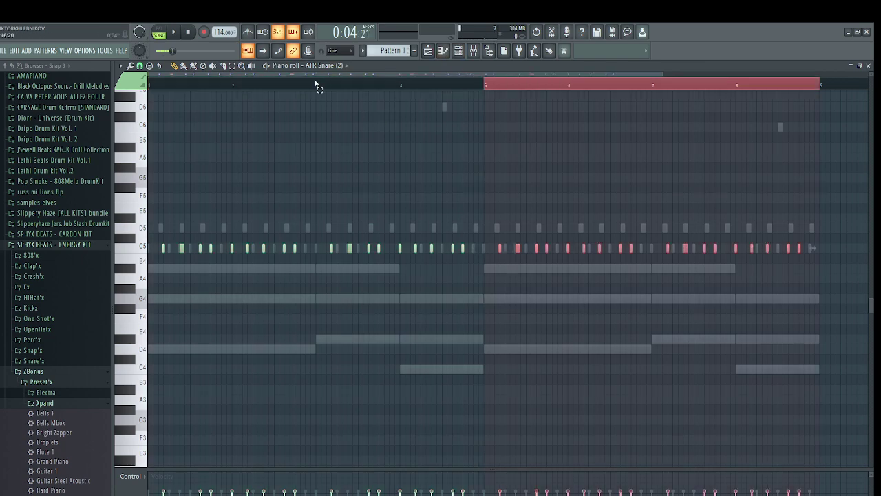
pyautogui.hotkey('ctrl', 'd')
pyautogui.press('space')
# Copy the Reese channel's notes and paste them into the KS4 - Log Drum Preset (9) channel
pyautogui.press('F6')
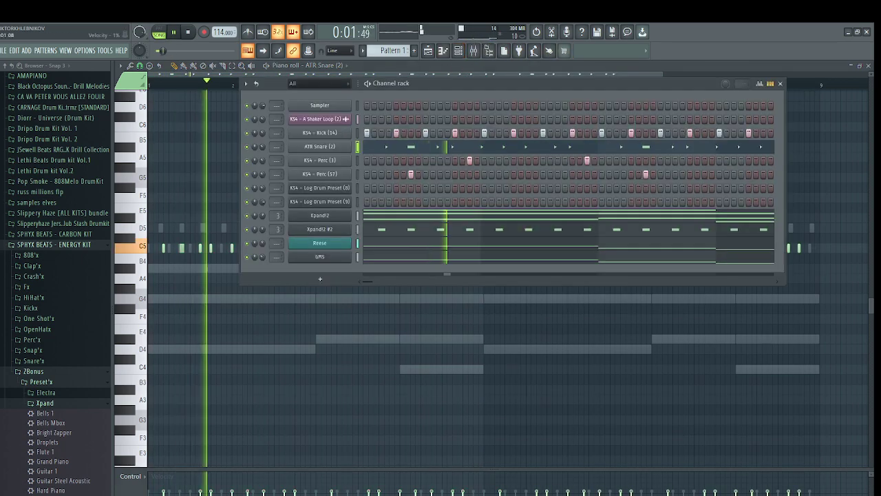
pyautogui.click(74, 403)
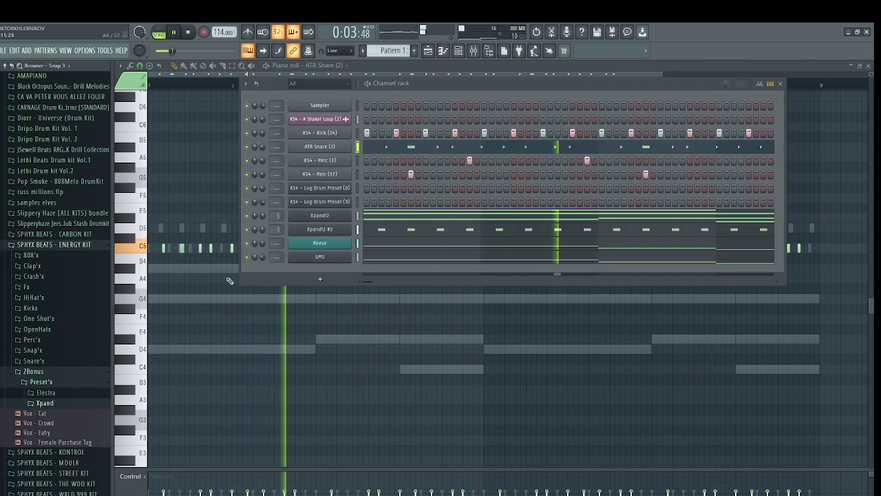
pyautogui.scroll(5, 60, 267)
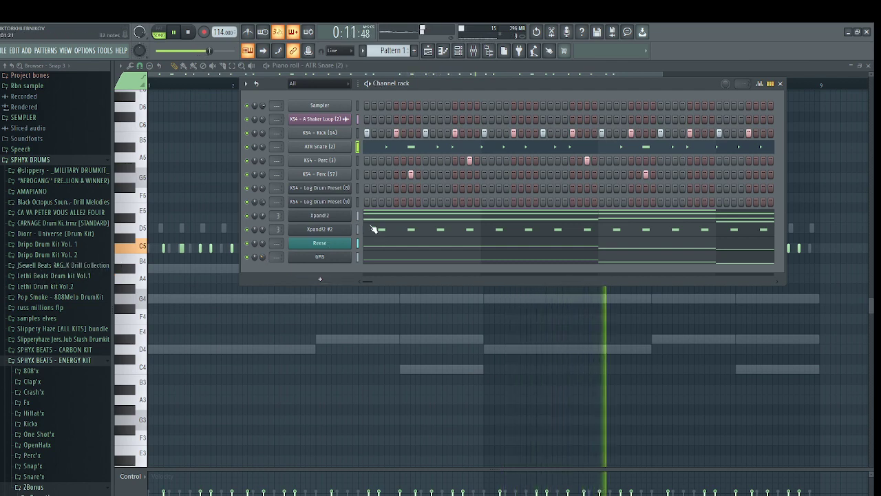
pyautogui.rightClick(335, 245)
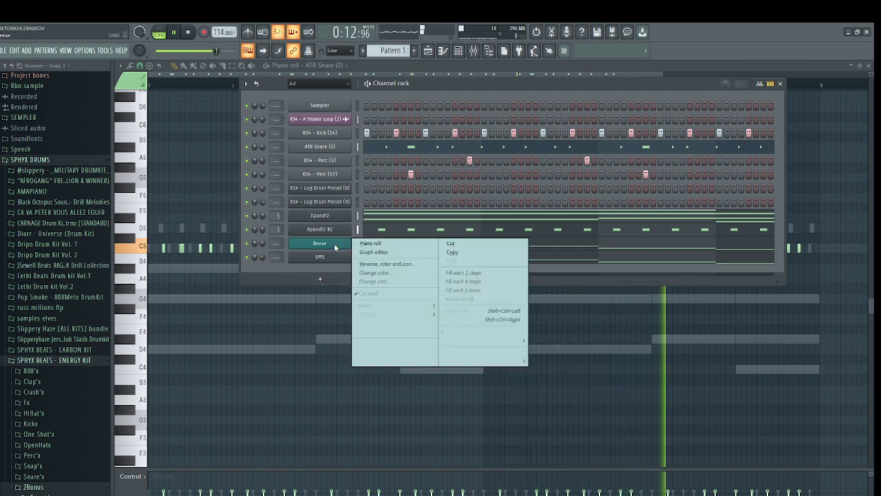
pyautogui.click(450, 253)
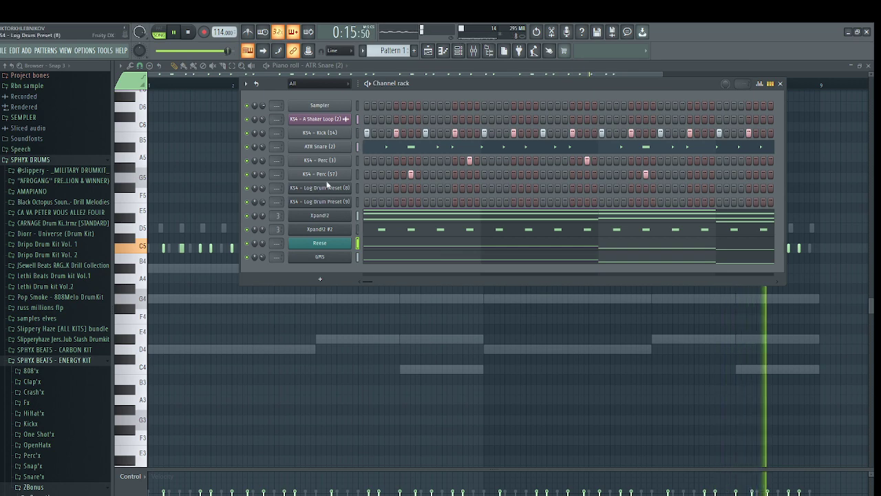
pyautogui.rightClick(350, 202)
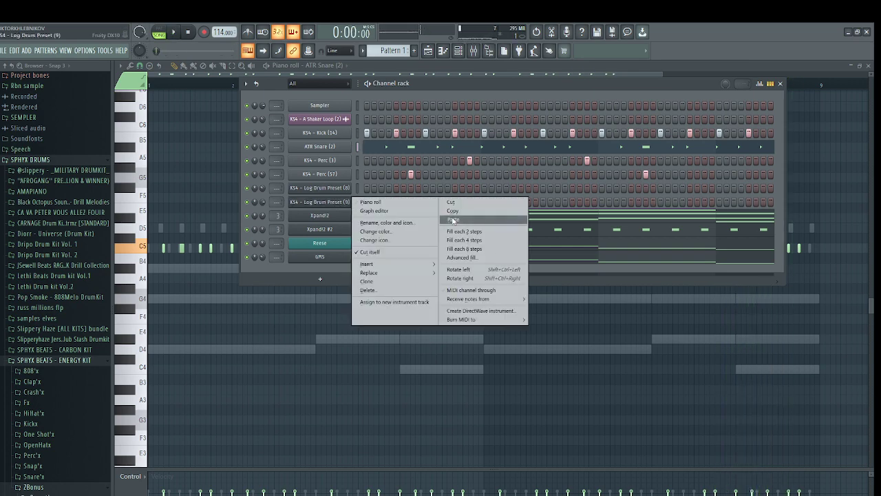
pyautogui.click(453, 220)
# In the KS4 - Log Drum Preset (9) piano roll, shorten the first G note to one beat and lower the bass notes one octave
pyautogui.press('F6')
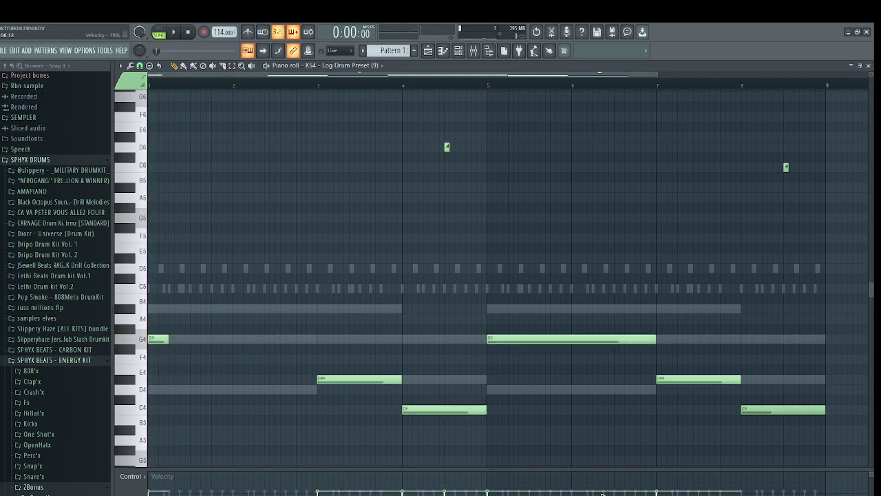
pyautogui.click(457, 52)
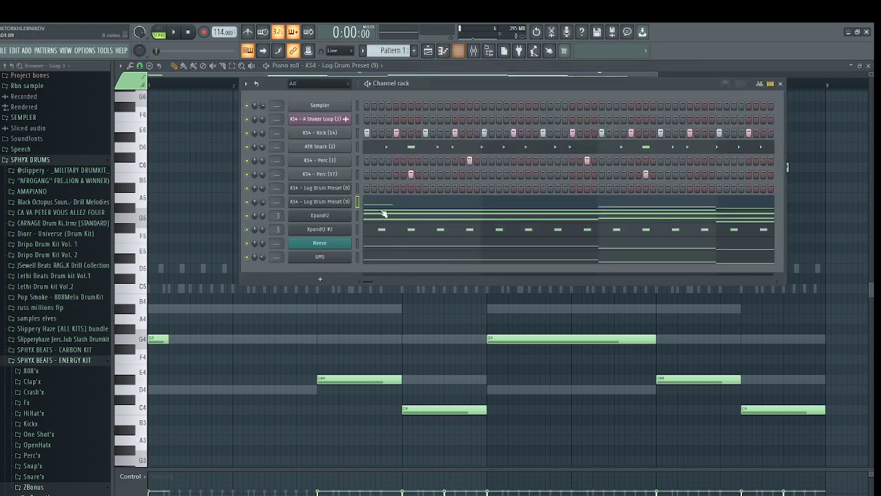
pyautogui.press('space')
pyautogui.press('F6')
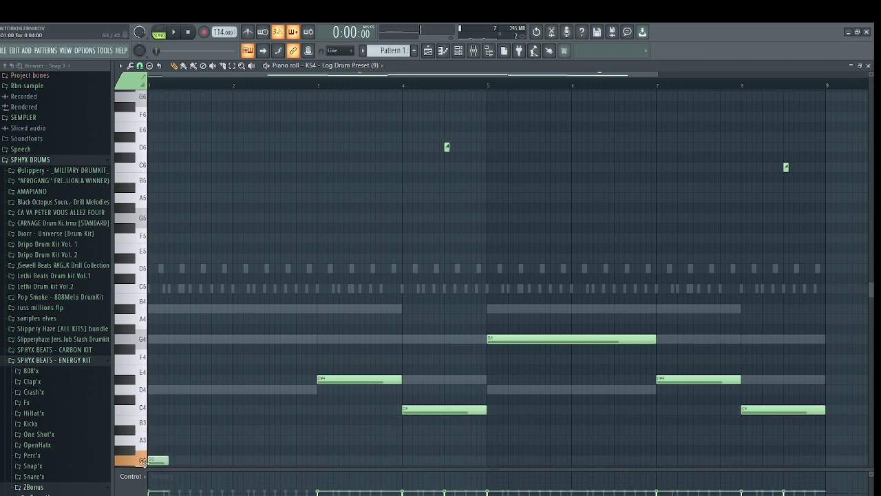
pyautogui.scroll(-4, 200, 391)
pyautogui.press('space')
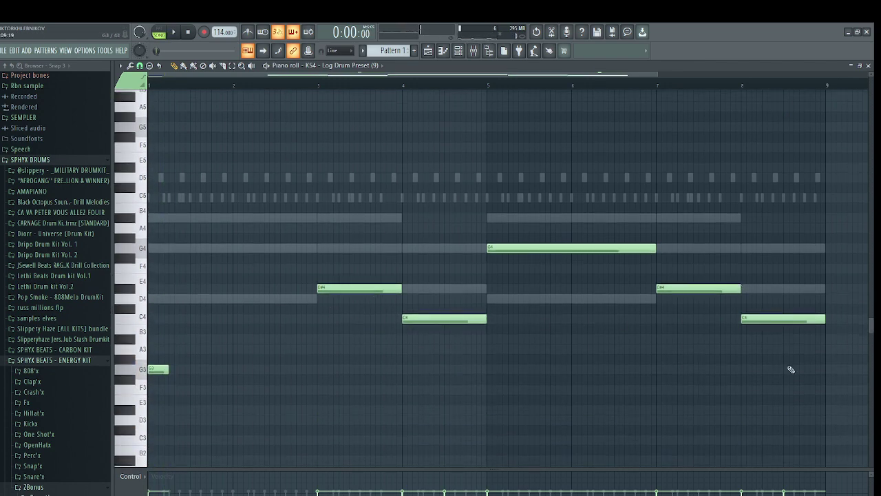
pyautogui.moveTo(792, 370); pyautogui.dragTo(331, 178)
pyautogui.hotkey('ctrl', 'Down')
pyautogui.press('space')
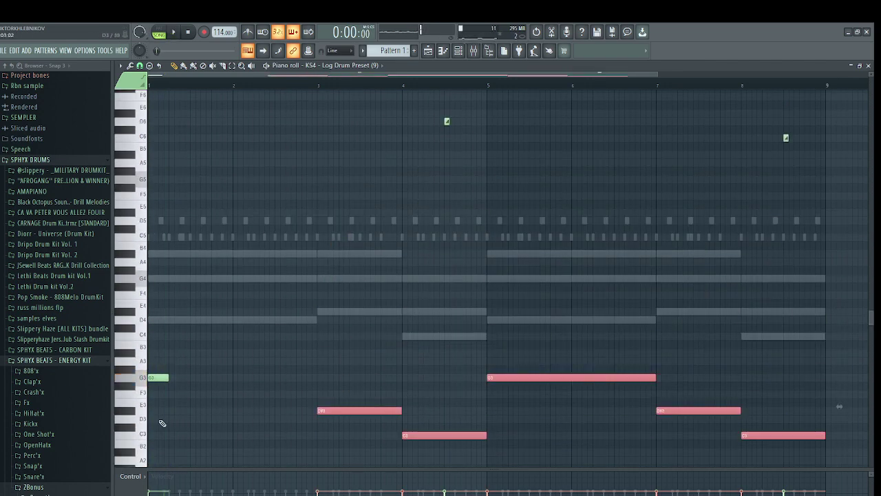
# Add one-beat G3 log drum notes in the first half of bars 1 and 2 and listen to the rhythm
pyautogui.press('space')
pyautogui.click(185, 377)
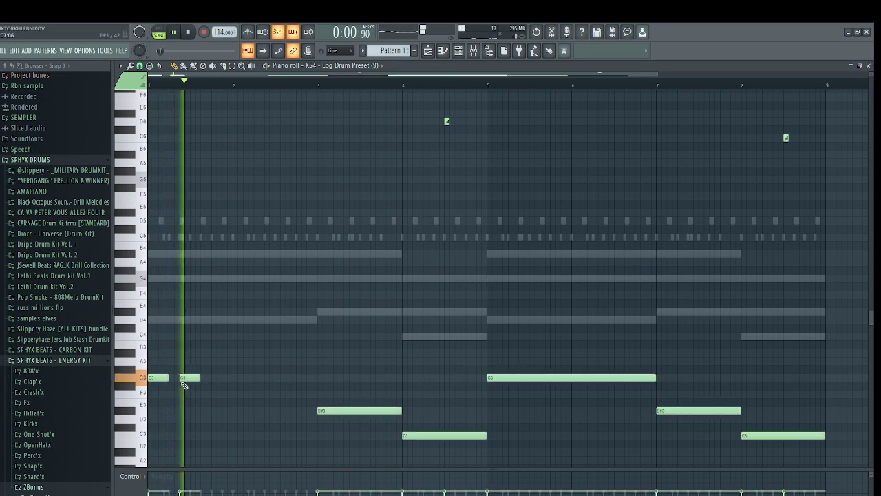
pyautogui.click(270, 378)
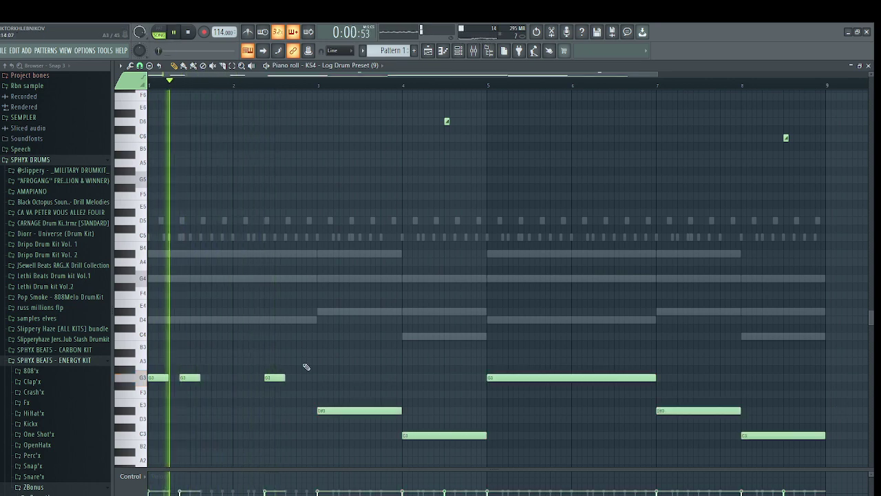
pyautogui.scroll(3, 204, 363)
pyautogui.scroll(-3, 407, 324)
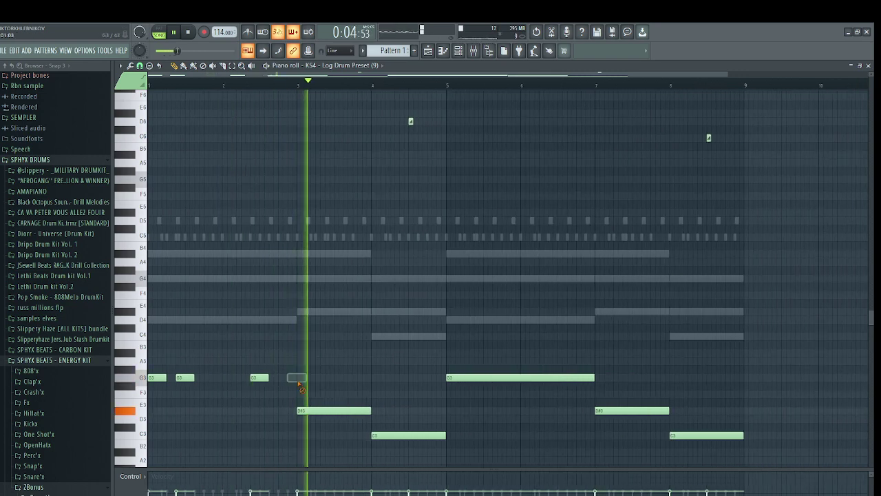
pyautogui.press('space')
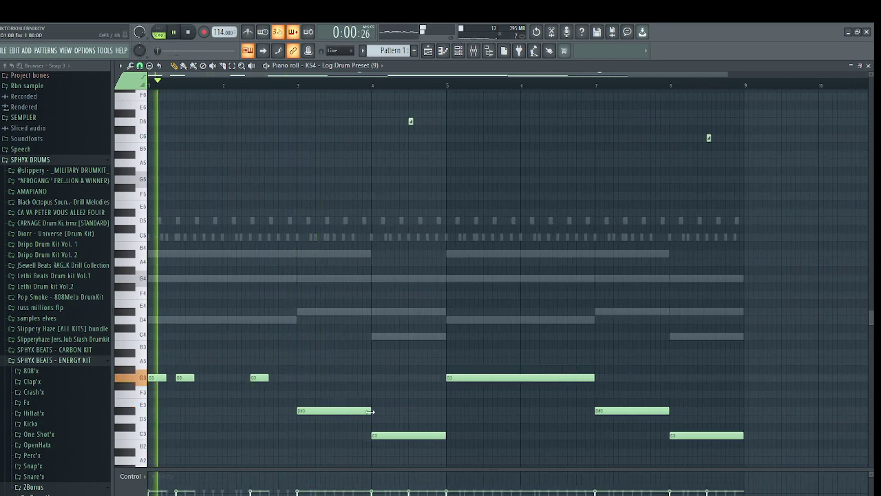
# Shorten the D#3 note at the start of bar 3 and add two adjoining D#3 notes shortly after it
pyautogui.scroll(2, 313, 414)
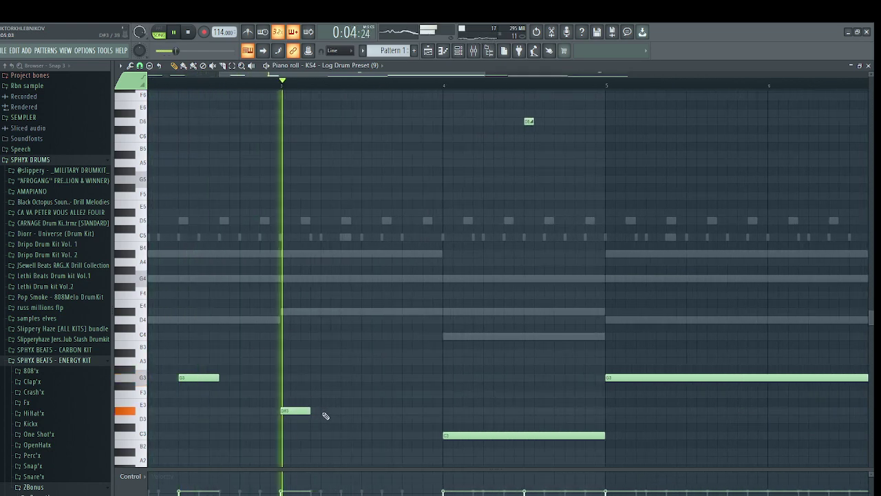
pyautogui.click(326, 412)
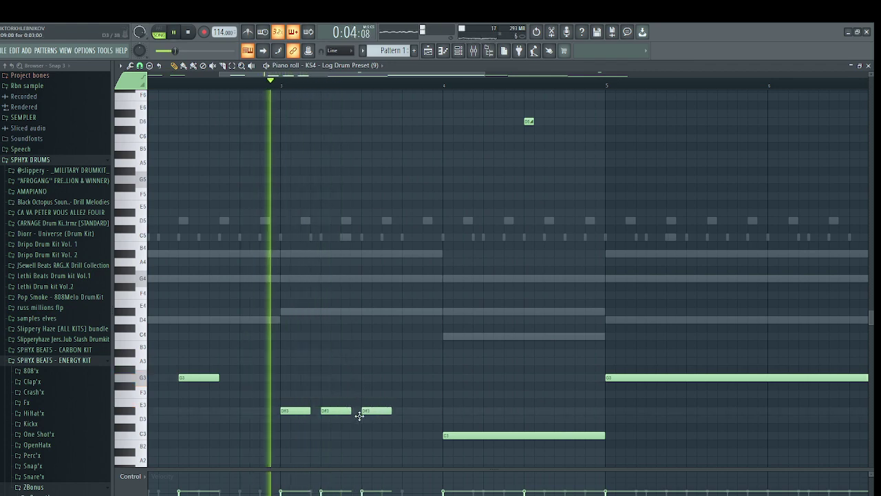
pyautogui.moveTo(360, 415); pyautogui.dragTo(339, 413)
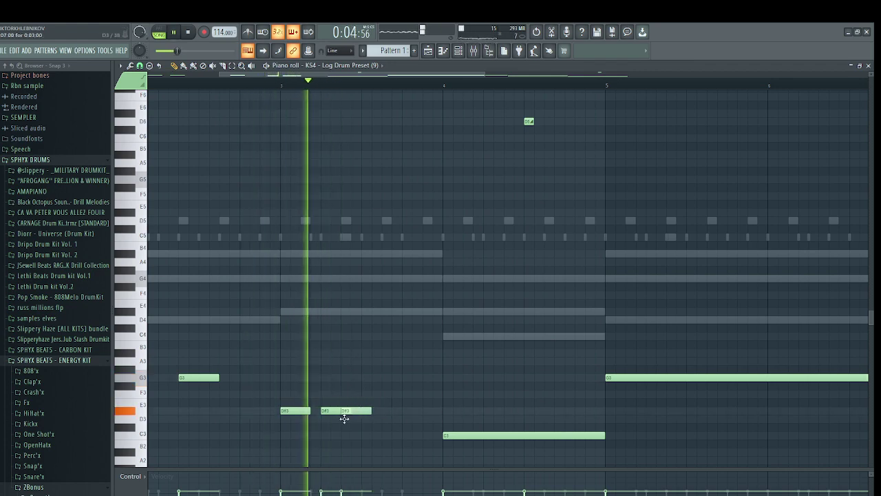
# Place a short D#3 note at the end of bar 3, erase the misplaced one before it, and reduce bar 4's C3 to short hits
pyautogui.click(395, 412)
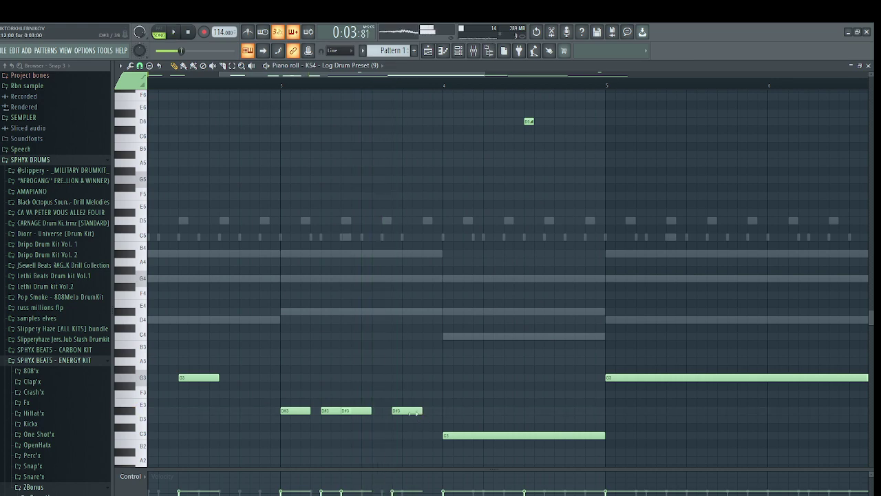
pyautogui.moveTo(406, 413); pyautogui.dragTo(395, 414)
pyautogui.press('space')
pyautogui.press('space')
pyautogui.click(404, 417)
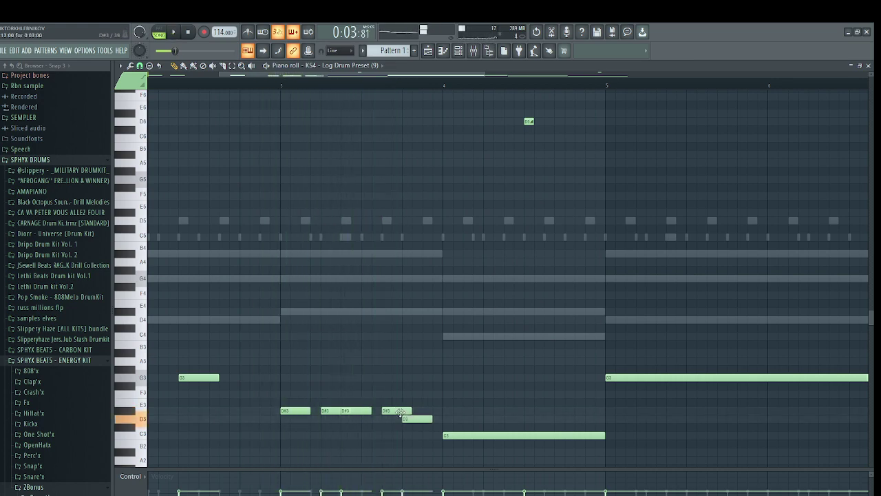
pyautogui.press('space')
pyautogui.rightClick(398, 412)
pyautogui.moveTo(410, 416); pyautogui.dragTo(426, 407)
pyautogui.press('space')
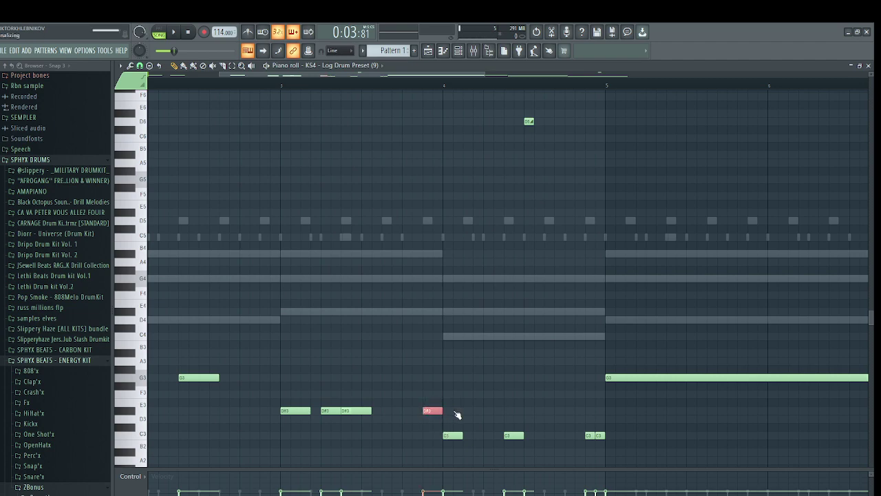
# Chop the last D#3 note of bar 3 into four, raise it and the bar 4 C3 hits one octave, and play the pattern
pyautogui.hotkey('alt', 'u')
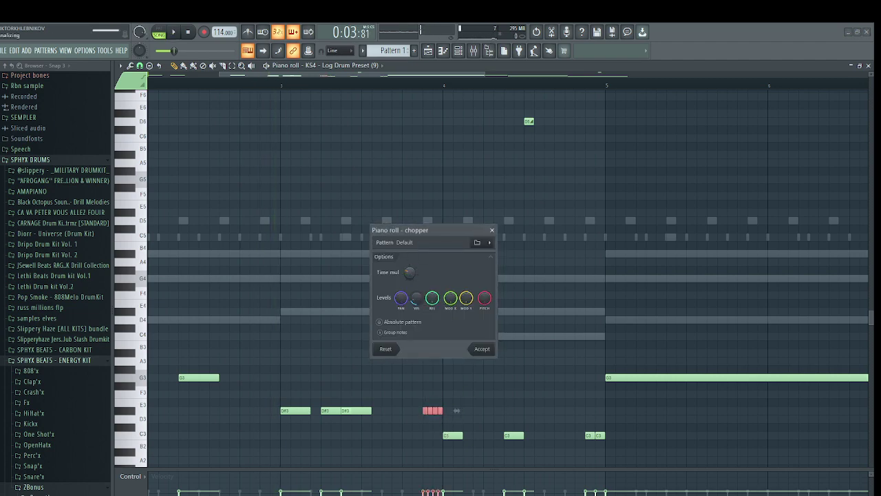
pyautogui.click(480, 349)
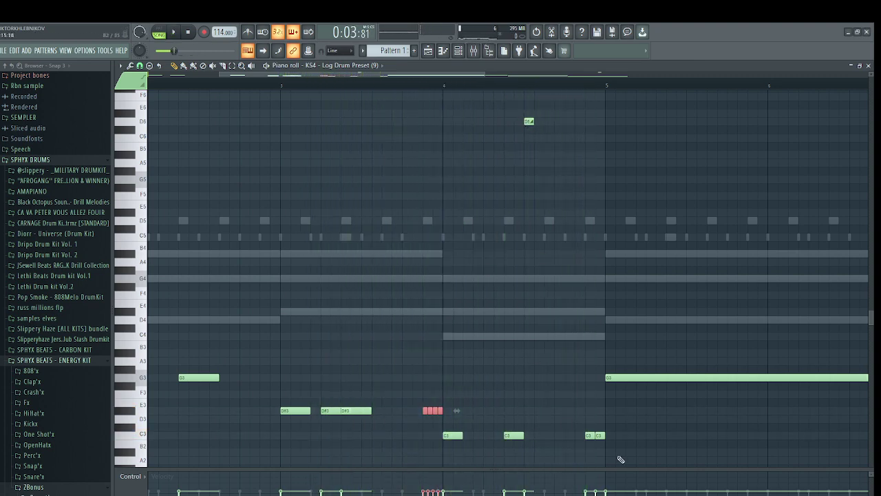
pyautogui.moveTo(635, 446); pyautogui.dragTo(408, 407)
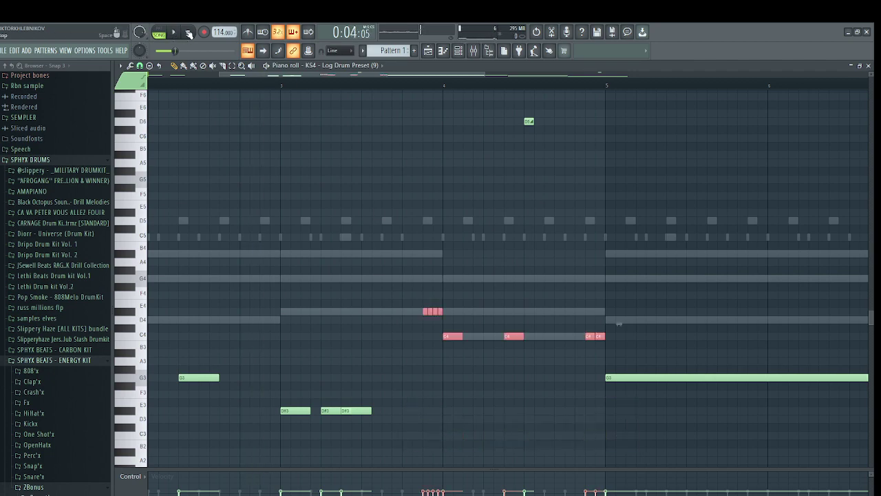
pyautogui.scroll(-4, 202, 205)
pyautogui.scroll(1, 200, 272)
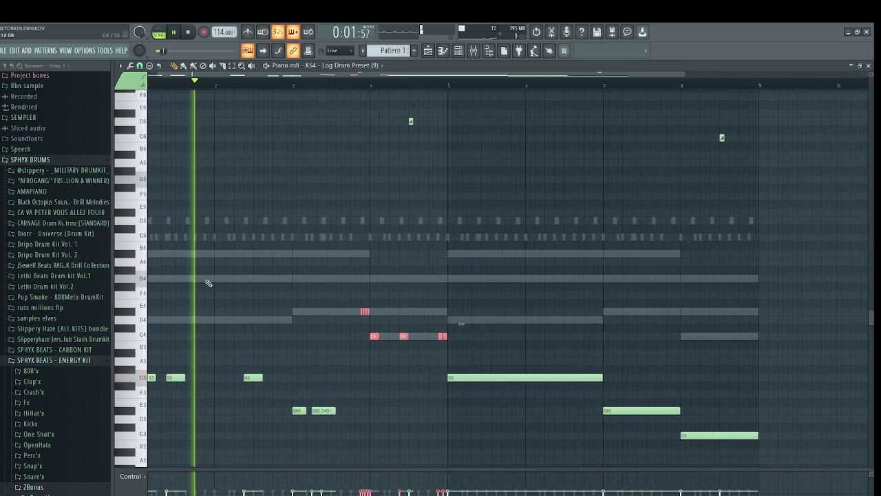
pyautogui.keyDown('ctrl'); pyautogui.click(225, 318); pyautogui.keyUp('ctrl')
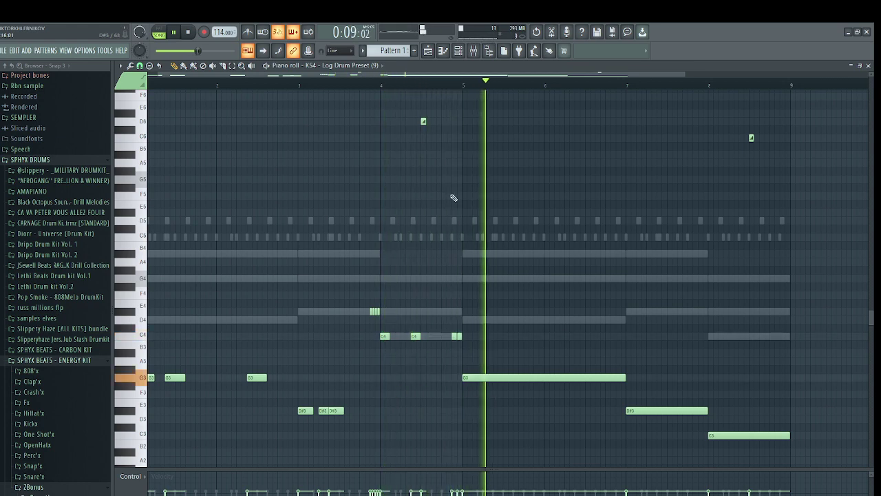
# Replay from bar 4 and add another C4 log drum hit just before the closing hits of that bar
pyautogui.click(399, 84)
pyautogui.click(447, 337)
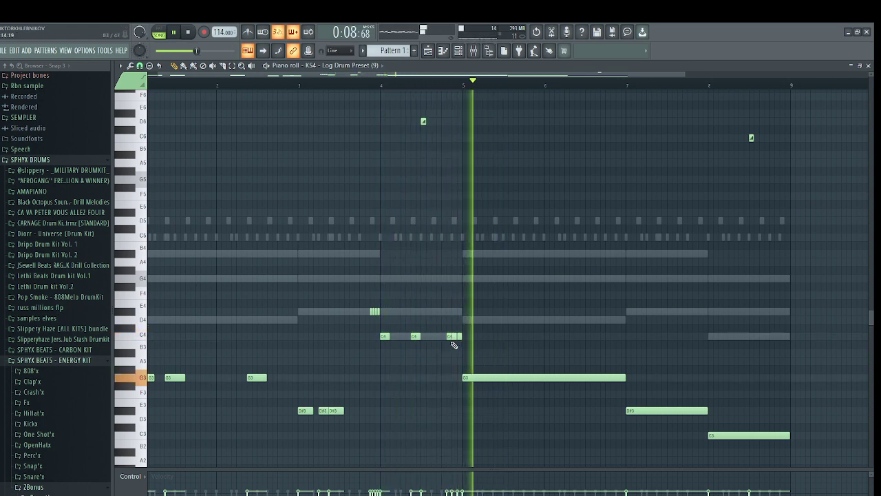
# Erase the last C4 log drum hit of bar 4 and replay the passage to check it
pyautogui.rightClick(459, 338)
pyautogui.press('space')
pyautogui.press('space')
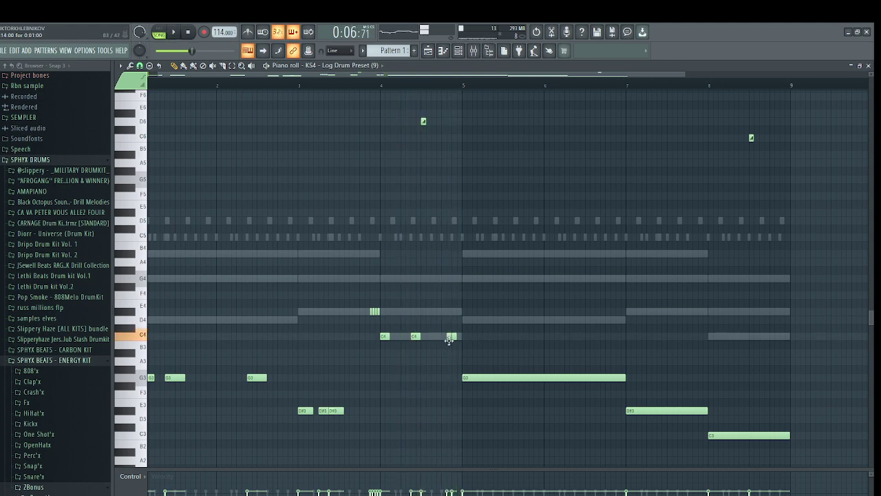
pyautogui.scroll(2, 454, 359)
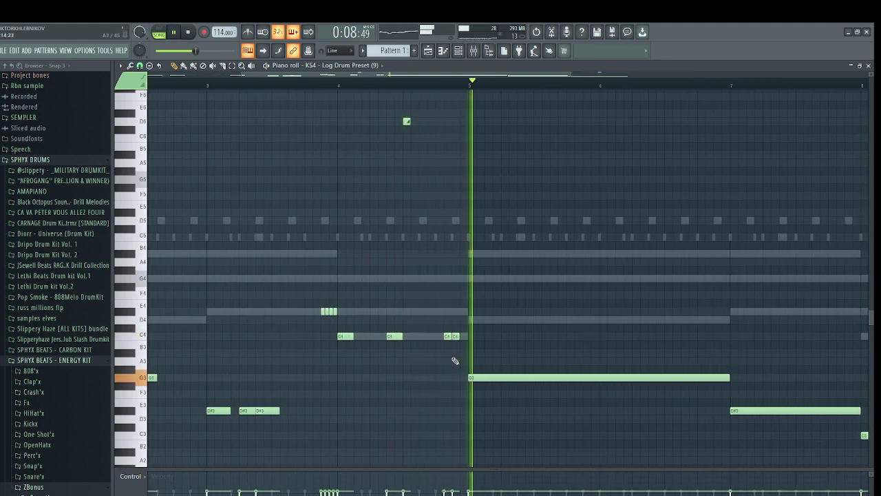
pyautogui.scroll(-3, 606, 382)
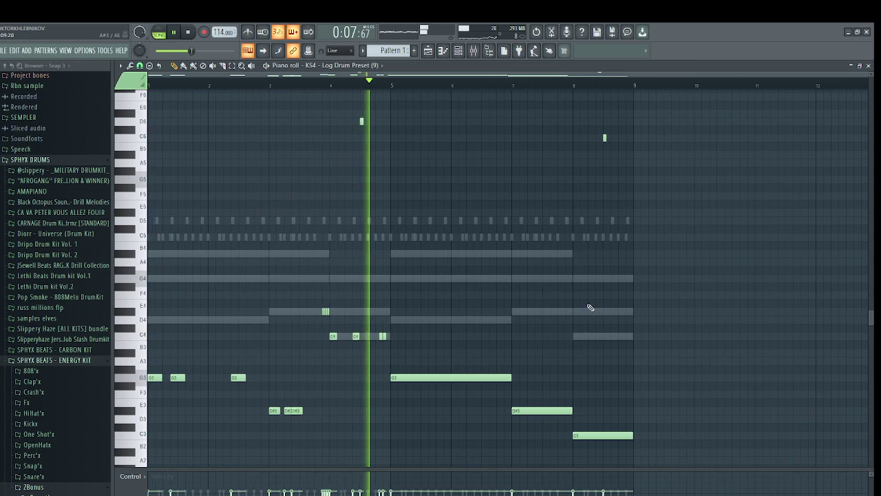
pyautogui.press('space')
# Delete the log drum notes in bars 5–8 and duplicate the bars 1–4 notes in their place
pyautogui.scroll(2, 689, 374)
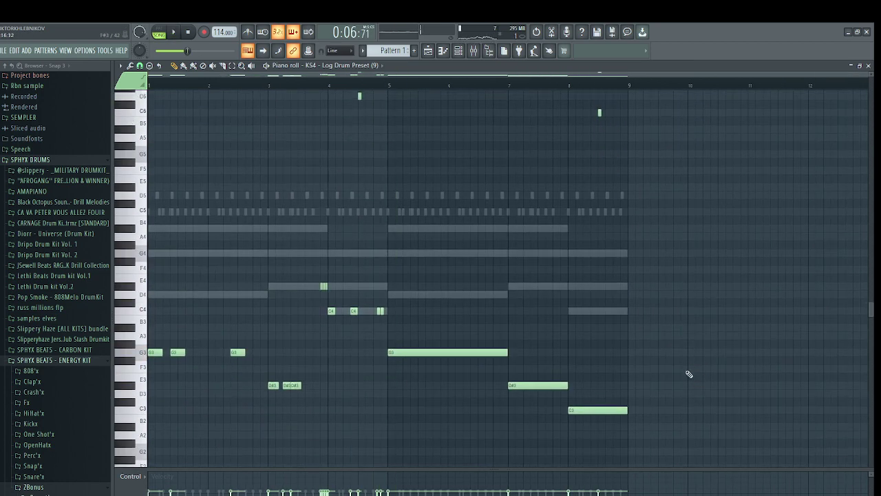
pyautogui.moveTo(671, 463); pyautogui.dragTo(457, 141)
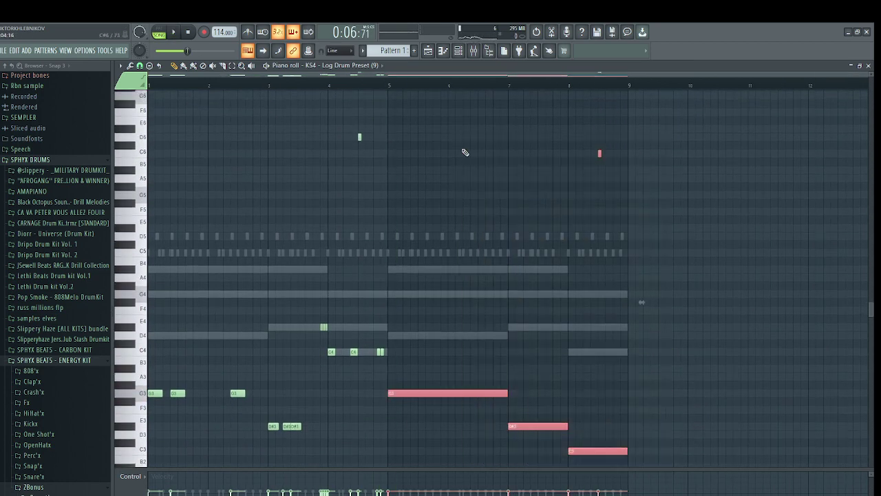
pyautogui.moveTo(390, 92); pyautogui.dragTo(149, 92)
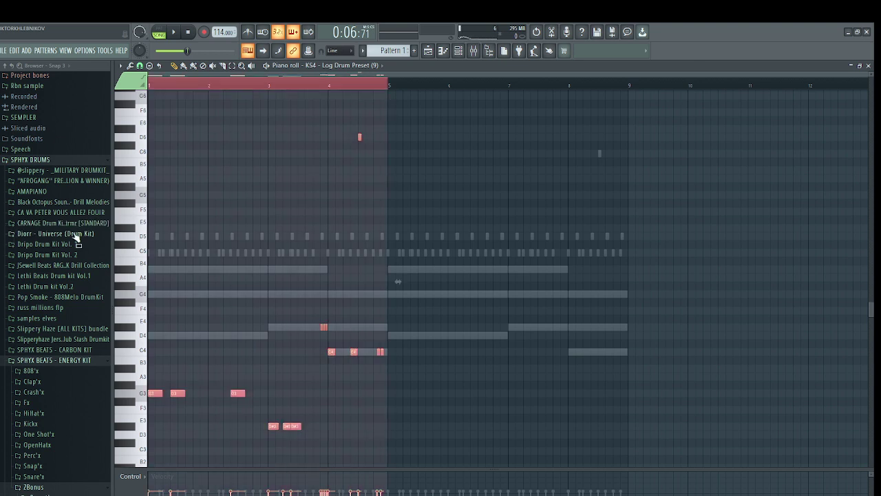
pyautogui.hotkey('ctrl', 'b')
# Play the duplicated log drum line and add a short G3 late in bar 6 and a short D#3 late in bar 7
pyautogui.click(249, 88)
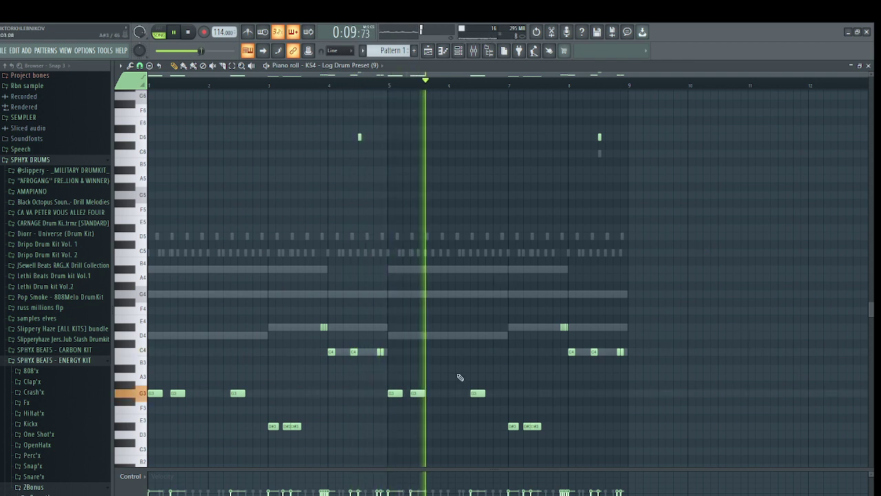
pyautogui.click(494, 395)
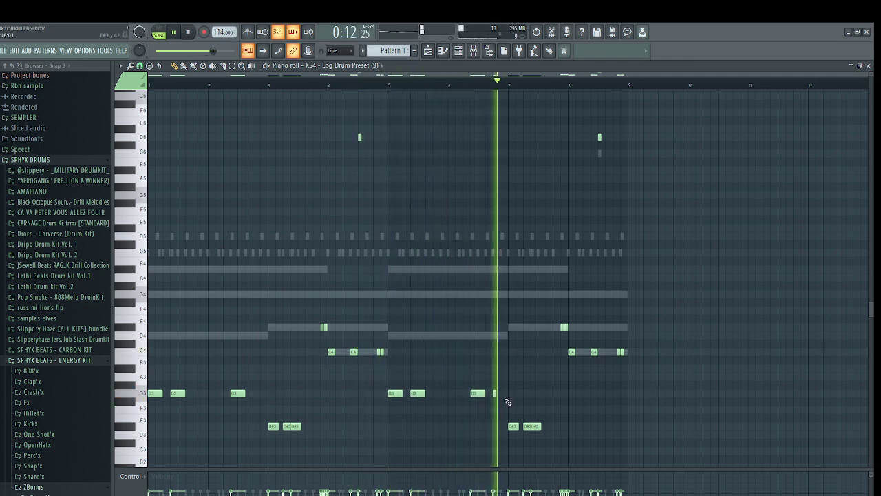
pyautogui.click(555, 426)
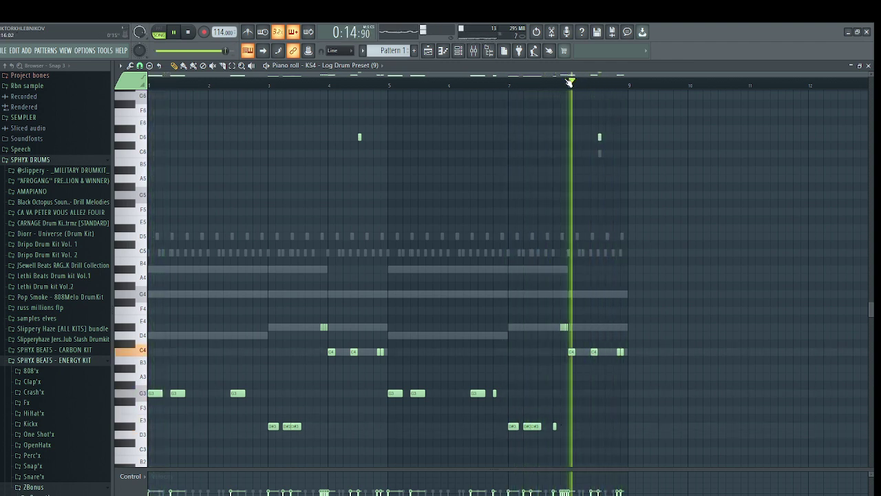
# Rework bar 8's closing C4 hits, placing a short one right after the second hit and keeping only one more before the bar's end
pyautogui.scroll(1, 624, 390)
pyautogui.scroll(2, 624, 391)
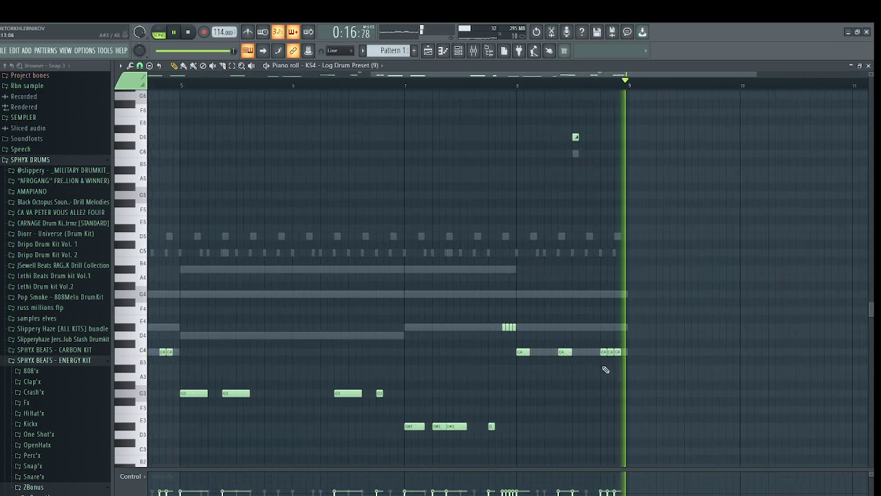
pyautogui.scroll(2, 628, 344)
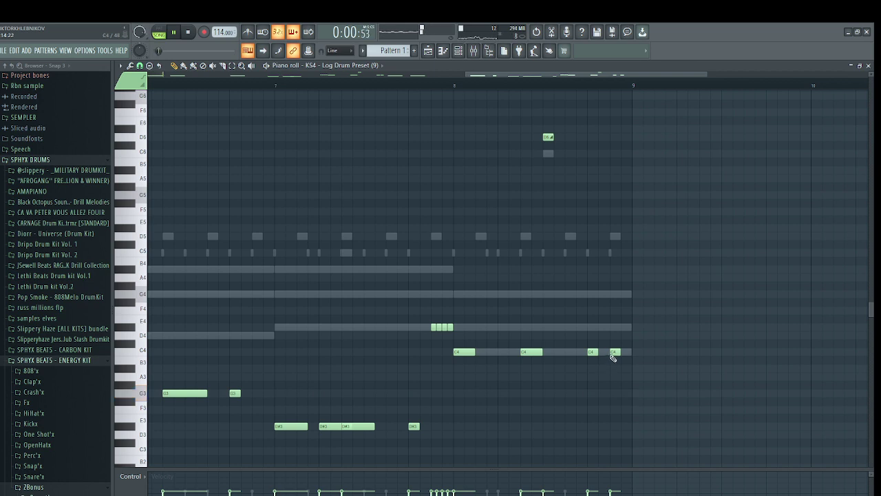
pyautogui.rightClick(618, 351)
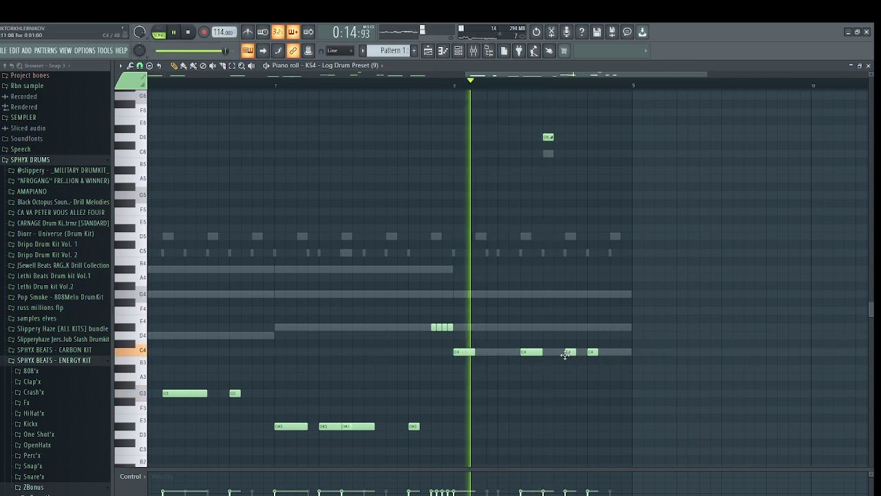
pyautogui.press('space')
pyautogui.press('space')
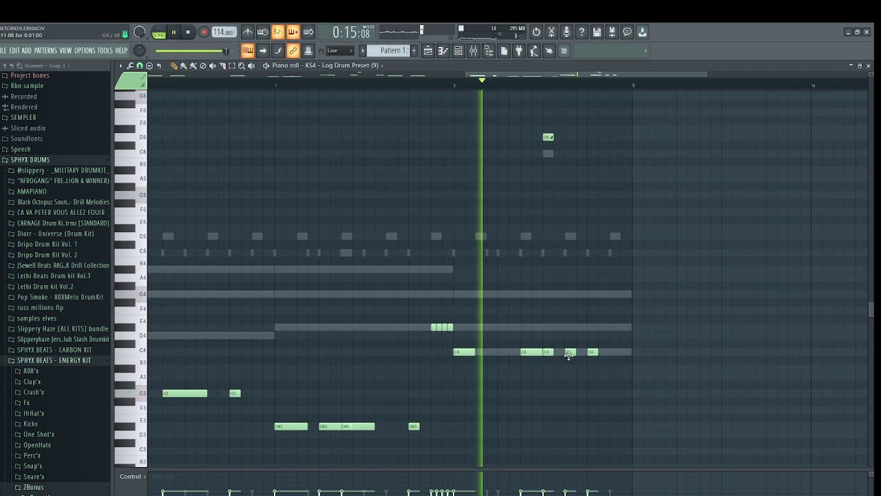
pyautogui.rightClick(570, 353)
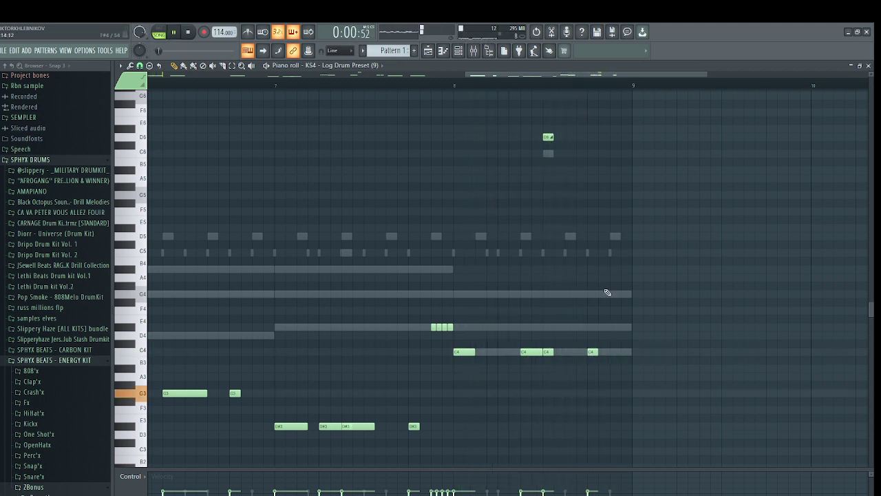
# Lower bar 8's D6 slide note one octave, replay it, and erase the slide note
pyautogui.hotkey('ctrl', 'Down')
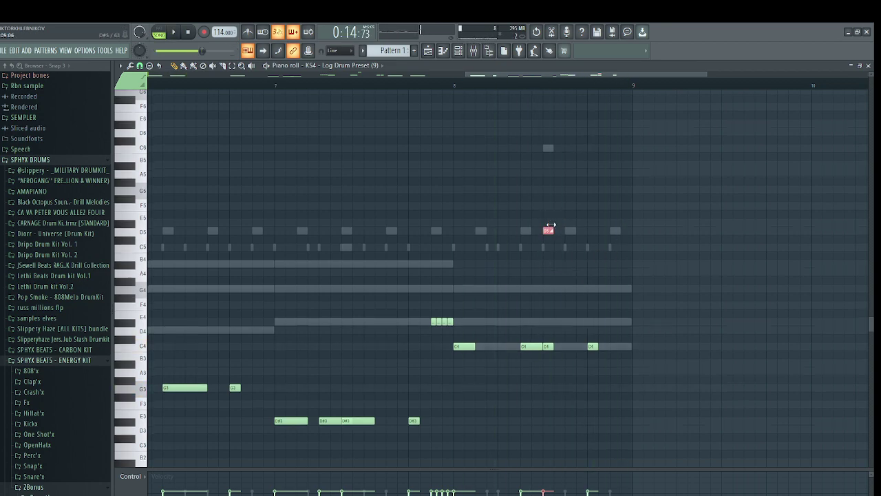
pyautogui.scroll(-4, 556, 213)
pyautogui.rightClick(552, 155)
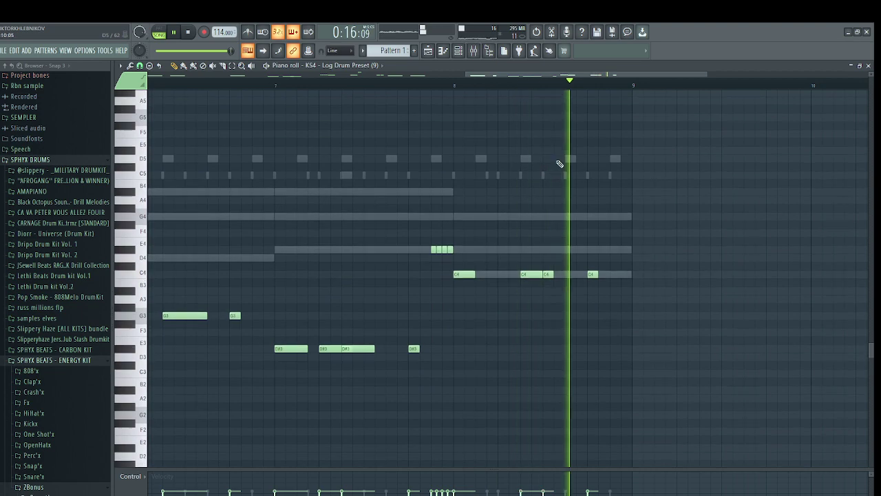
# Lower all bar 8 log drum hits after the first one by an octave to C3
pyautogui.scroll(-4, 570, 188)
pyautogui.click(558, 275)
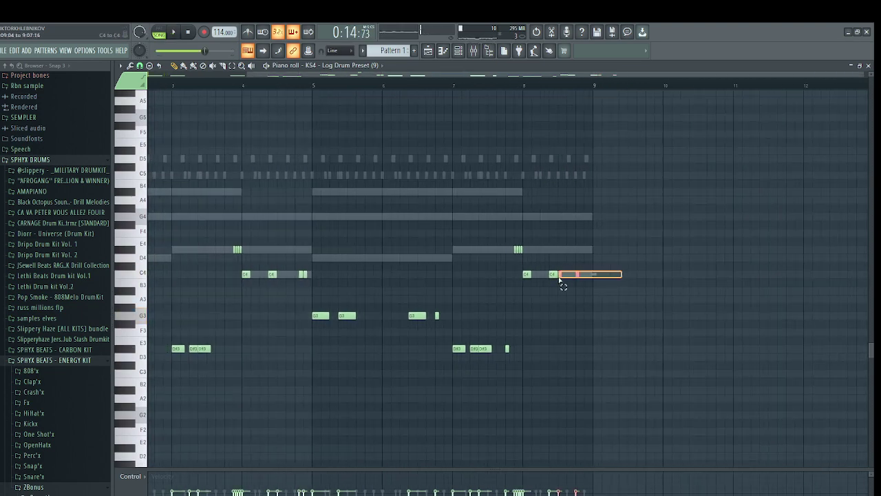
pyautogui.click(622, 290)
pyautogui.press('space')
pyautogui.press('space')
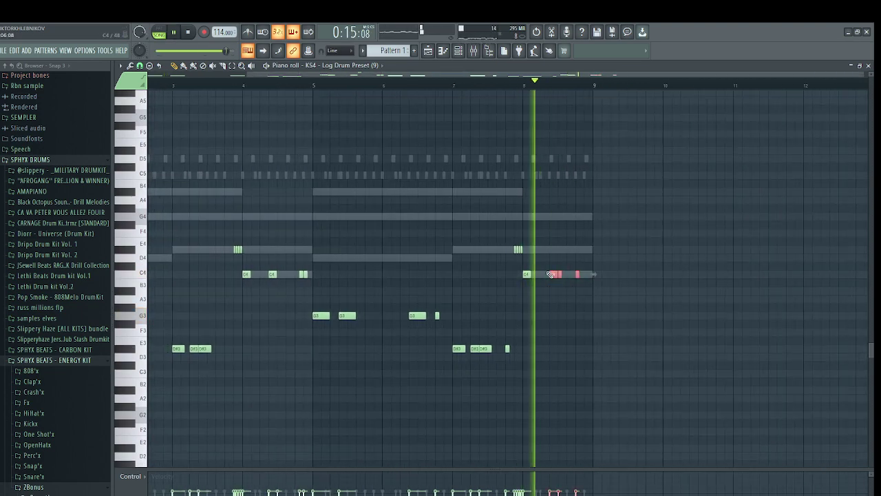
pyautogui.hotkey('ctrl', 'Down')
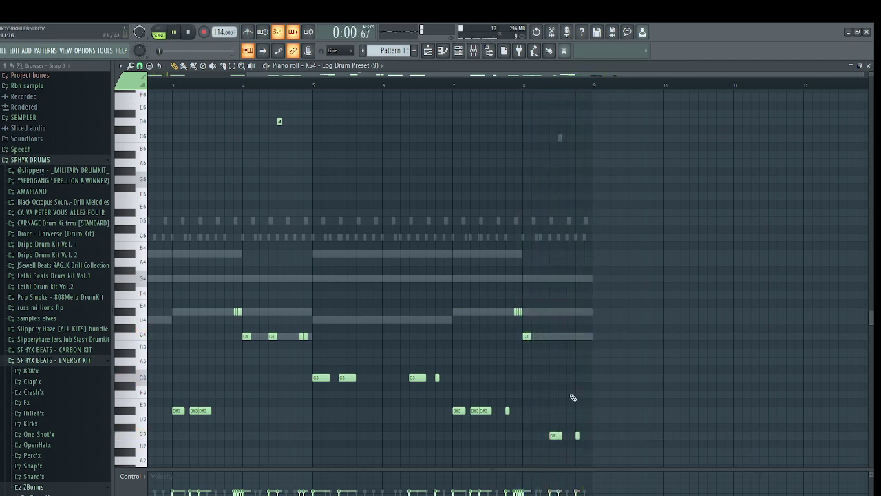
# Raise the last log drum hit of bar 8 one octave to C4 and replay
pyautogui.press('space')
pyautogui.hotkey('ctrl', 'Up')
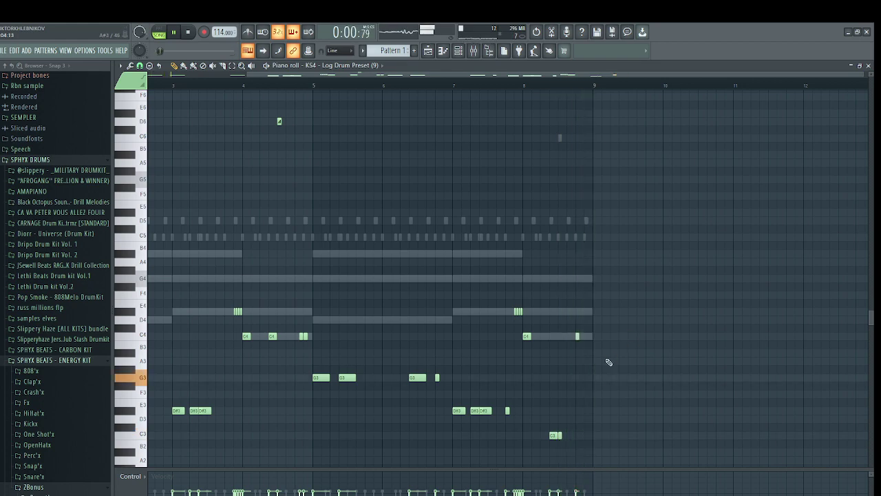
pyautogui.press('space')
# Place a short, separate C3 hit ahead of the longer C3 note in bar 8 and lower the bar's last hit to C3
pyautogui.scroll(3, 558, 452)
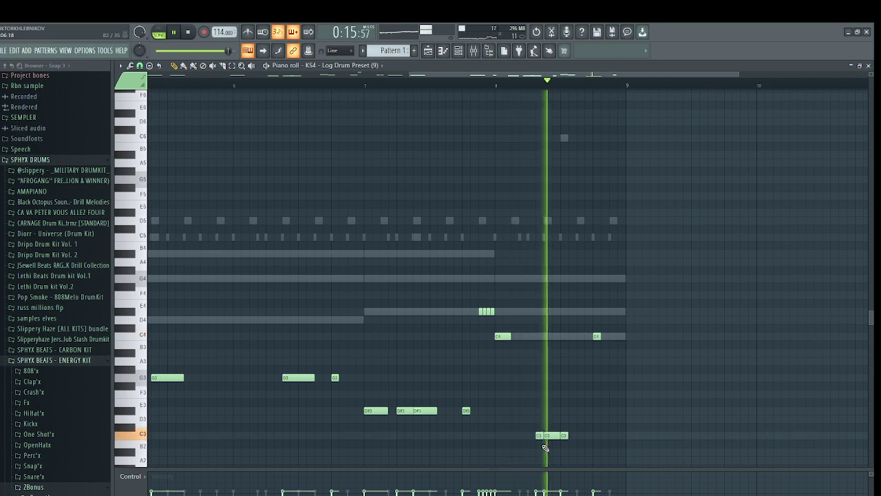
pyautogui.rightClick(539, 435)
pyautogui.click(532, 436)
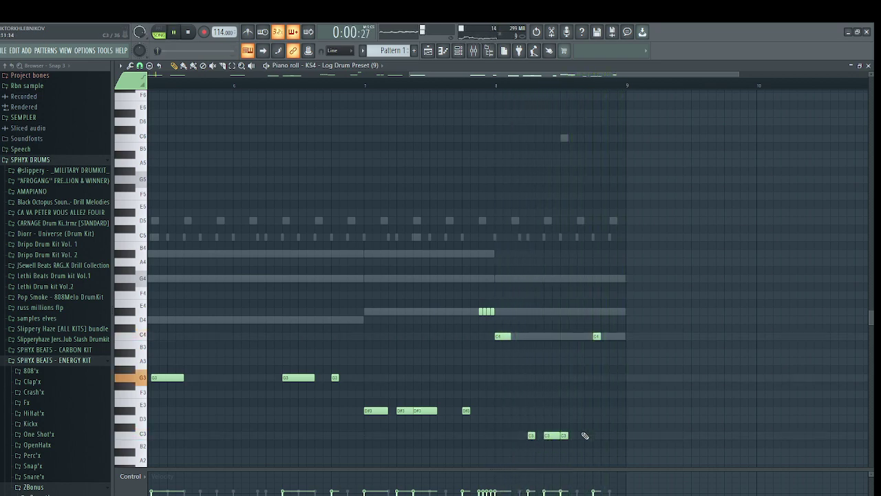
pyautogui.moveTo(599, 432); pyautogui.dragTo(523, 436)
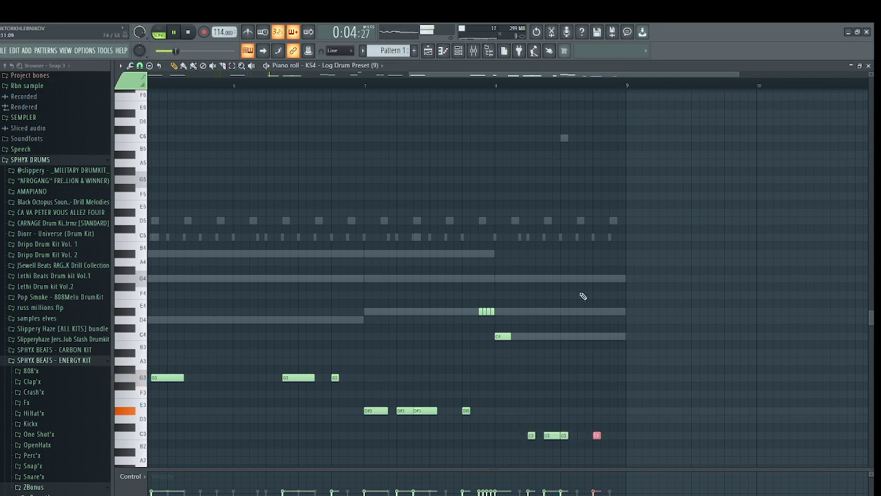
# Add Crash - Blast from the Crash'x folder as a new channel, trigger it on the first step, and lower its volume to about 26%
pyautogui.click(460, 50)
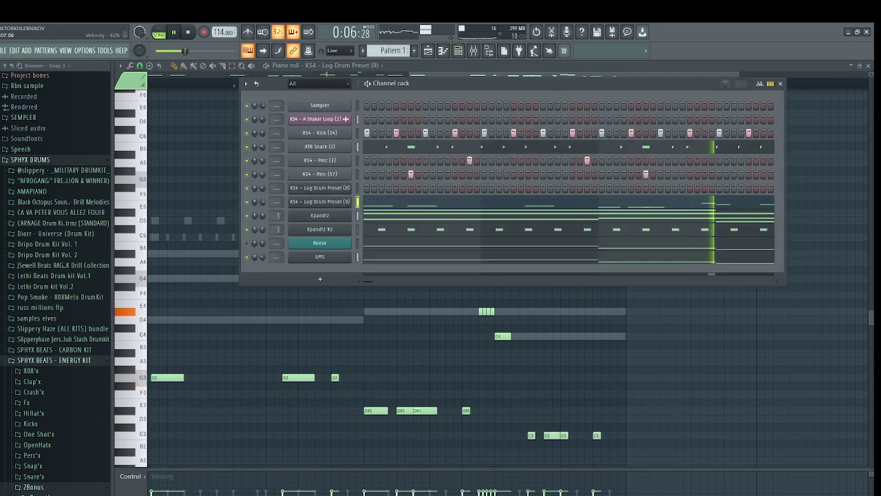
pyautogui.click(35, 392)
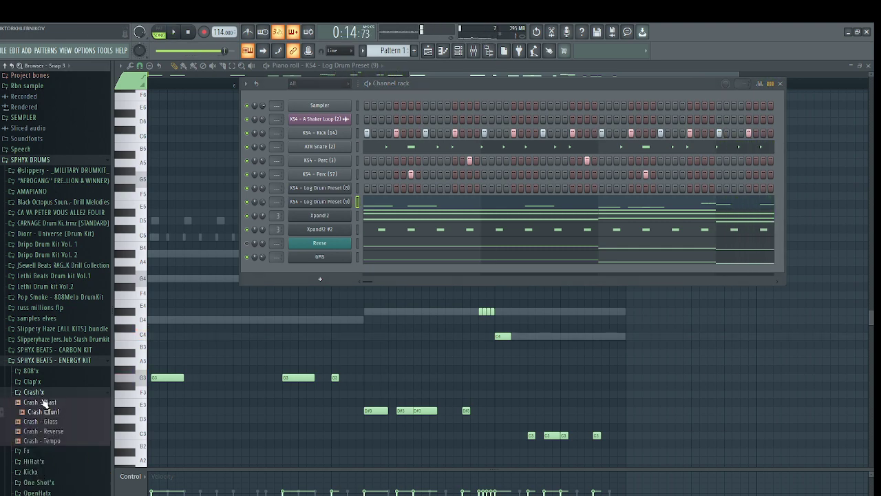
pyautogui.moveTo(279, 282); pyautogui.dragTo(283, 274)
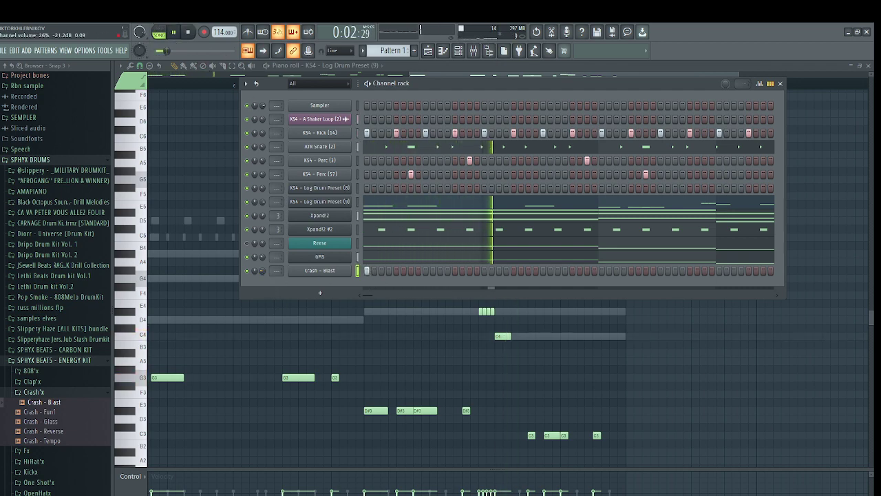
pyautogui.moveTo(262, 271); pyautogui.dragTo(262, 273)
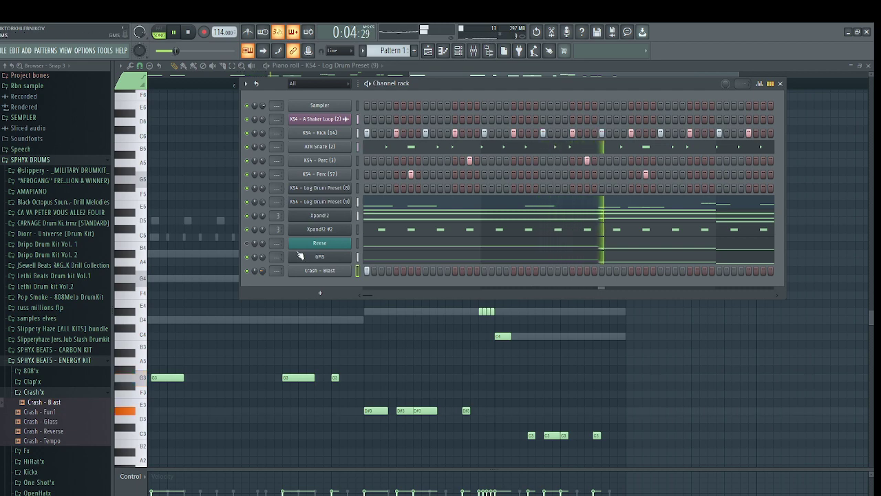
# Copy the notes of the first Xpand!2 channel and add Nexus as a new instrument channel
pyautogui.rightClick(333, 219)
pyautogui.click(477, 227)
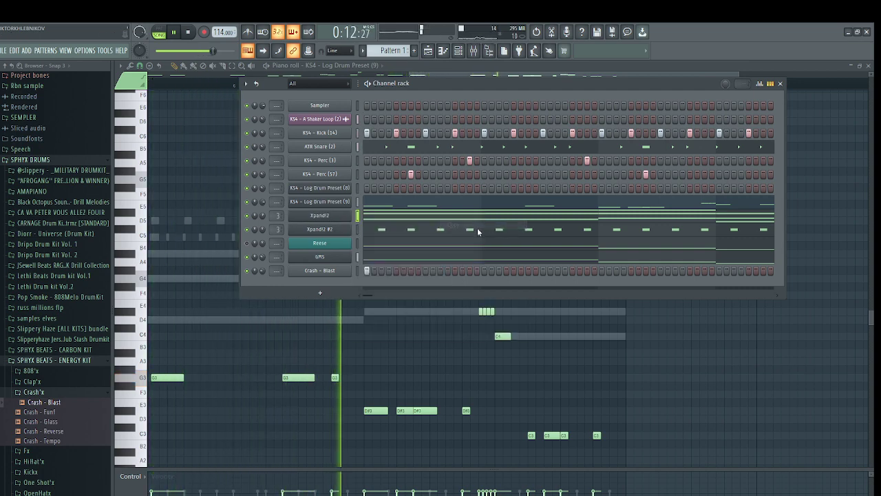
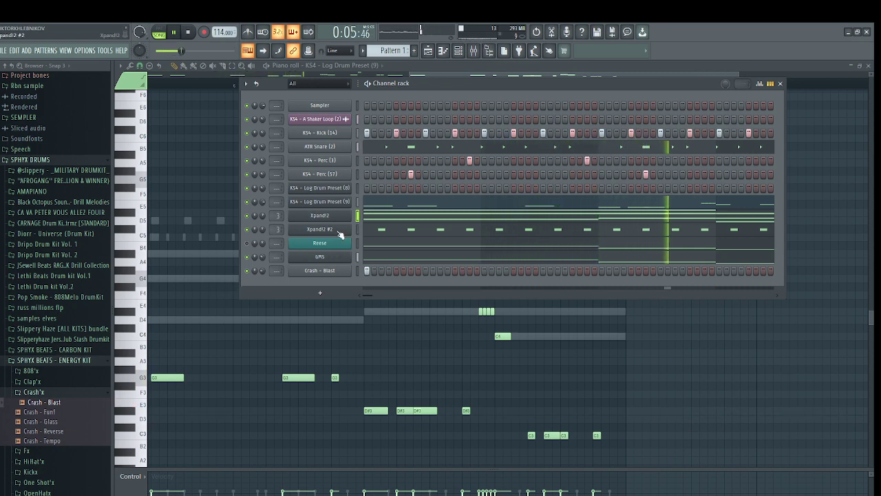
pyautogui.rightClick(337, 222)
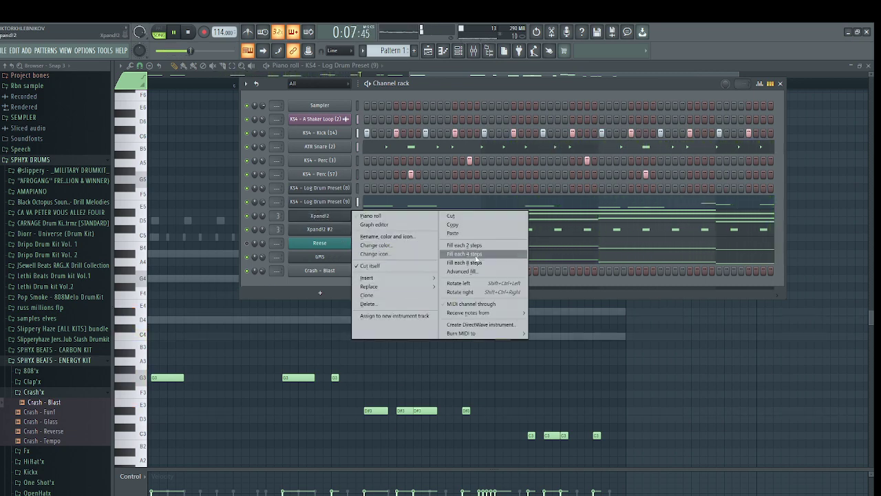
pyautogui.click(460, 226)
pyautogui.click(319, 292)
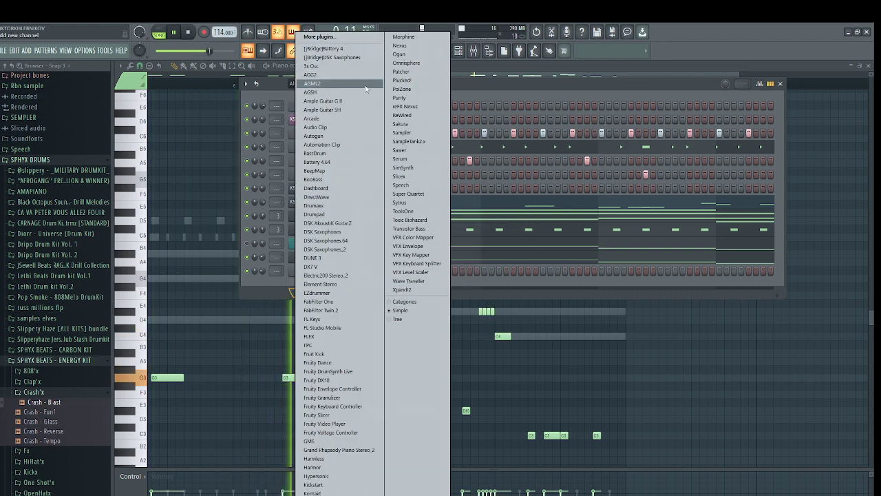
pyautogui.click(400, 45)
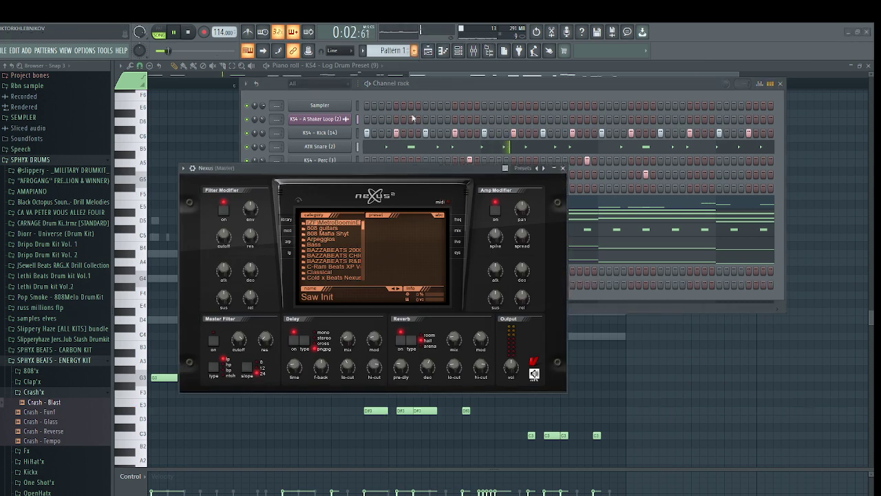
# Audition Nexus presets from the BAZZABEATS R&B category, including the ARP CHOR and DUBBEL presets, and close the plugin window
pyautogui.click(357, 261)
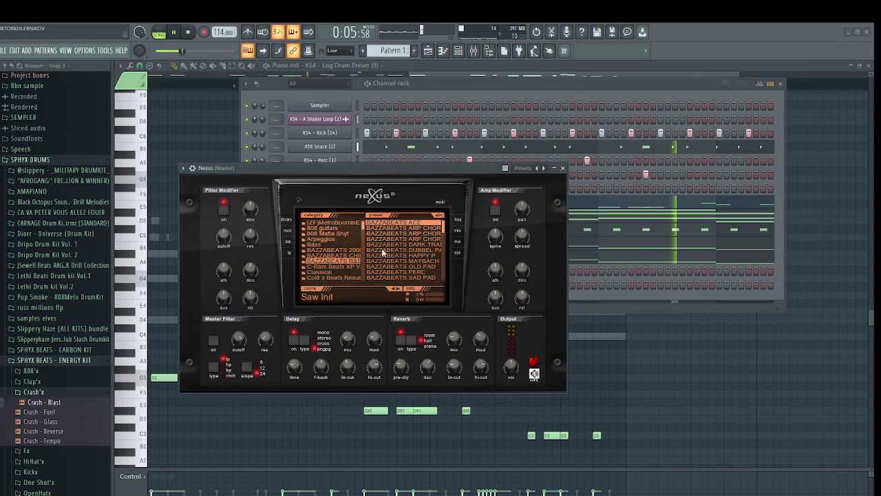
pyautogui.click(429, 228)
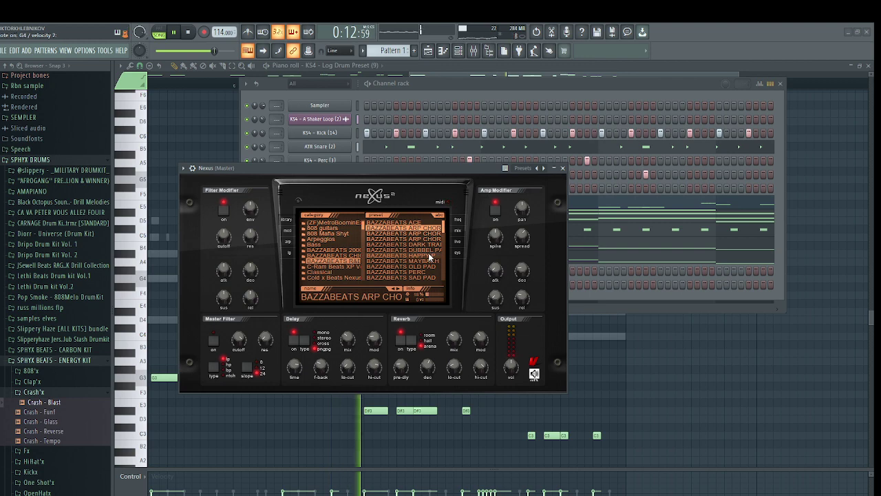
pyautogui.click(429, 250)
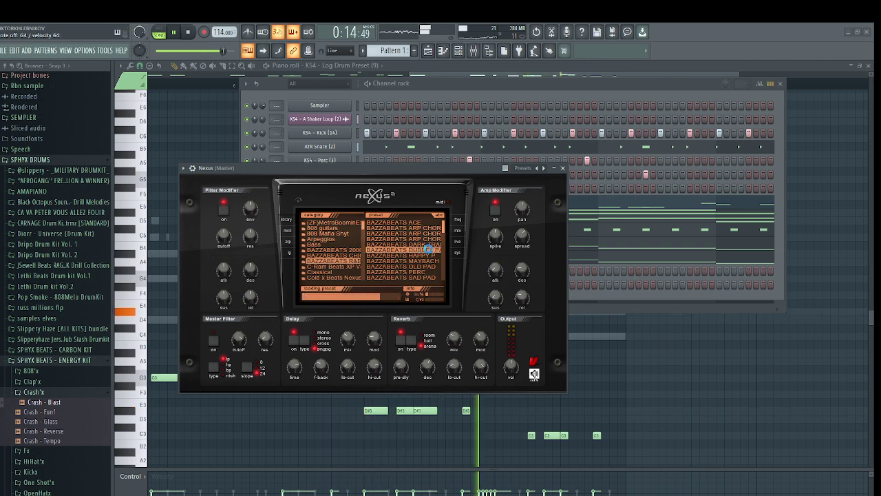
pyautogui.click(432, 240)
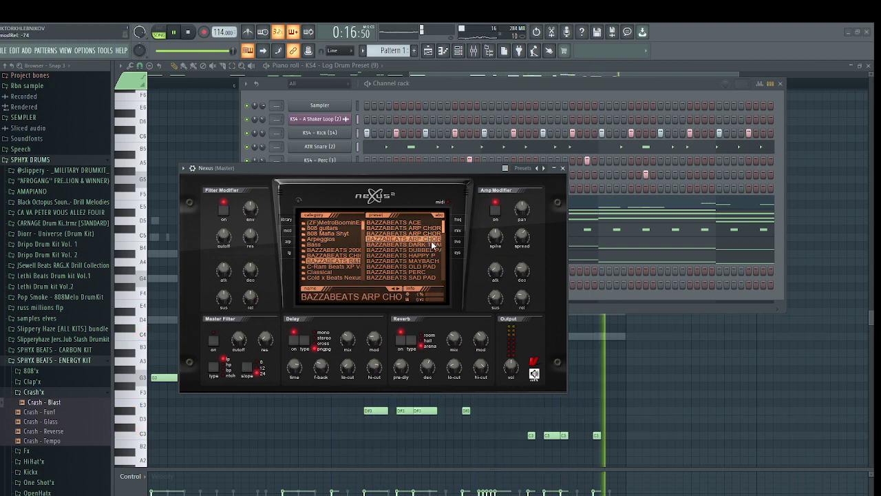
pyautogui.click(561, 170)
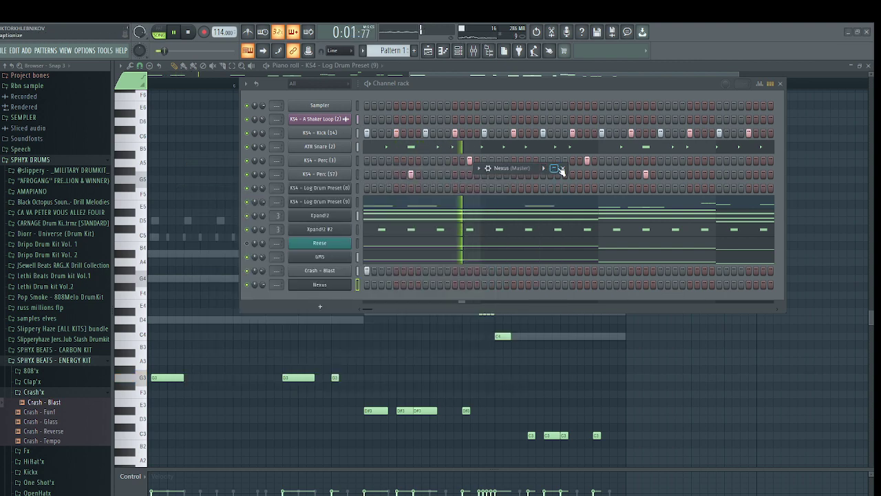
# Copy the notes of the first Xpand!2 channel and paste them into the Nexus channel
pyautogui.rightClick(324, 218)
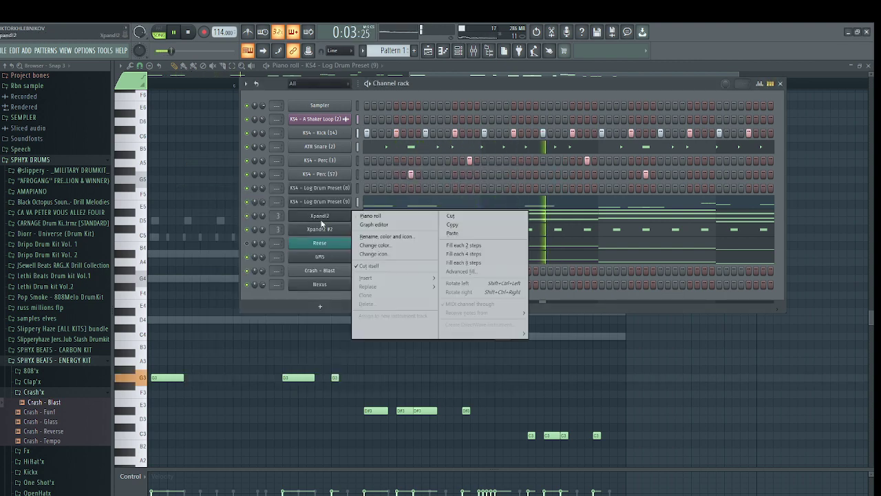
pyautogui.click(476, 224)
pyautogui.rightClick(343, 283)
pyautogui.click(458, 303)
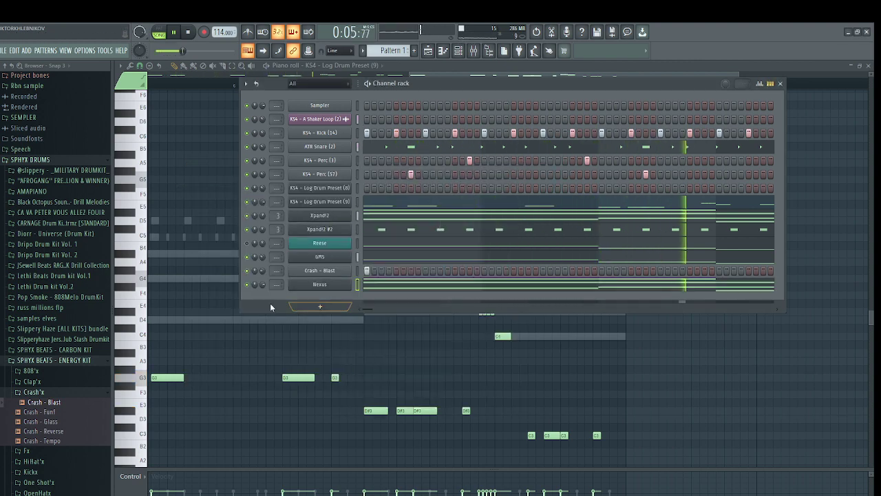
# Raise the Nexus G4 notes in bars 1–3 and 5–7 and the D#4 notes in bars 4 and 8 one octave, and replay
pyautogui.click(365, 286)
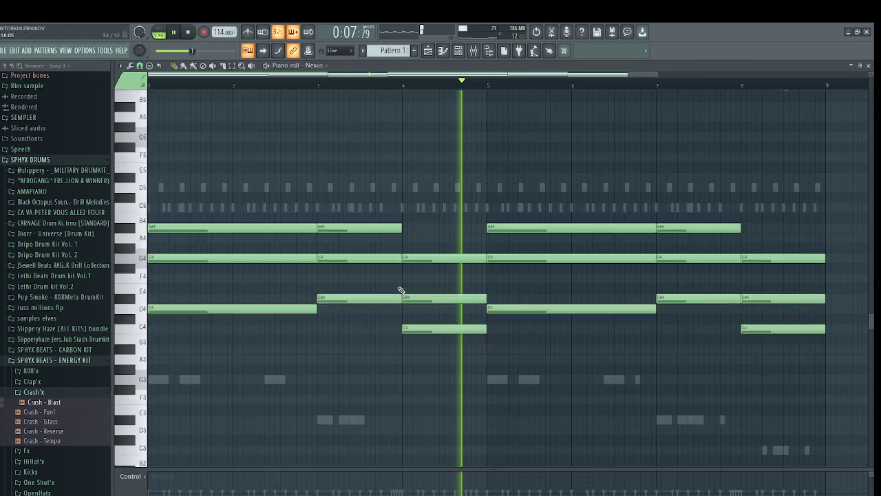
pyautogui.press('space')
pyautogui.moveTo(241, 257); pyautogui.dragTo(246, 277)
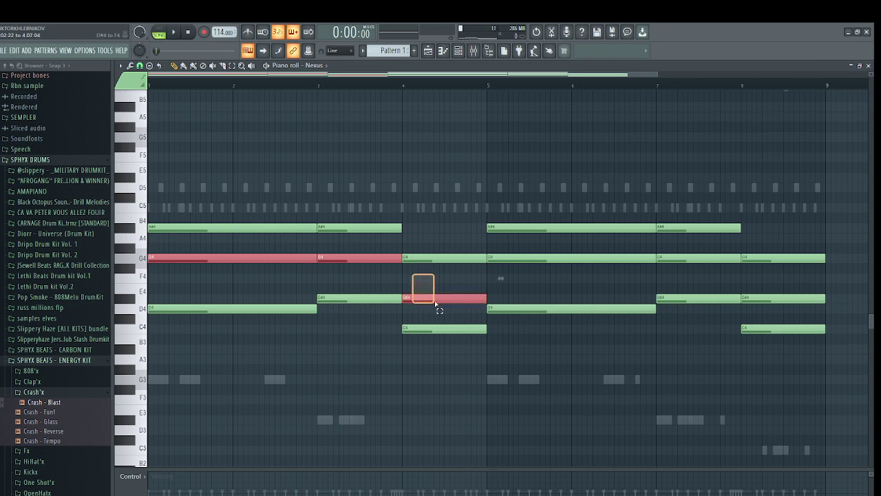
pyautogui.moveTo(579, 265); pyautogui.dragTo(581, 258)
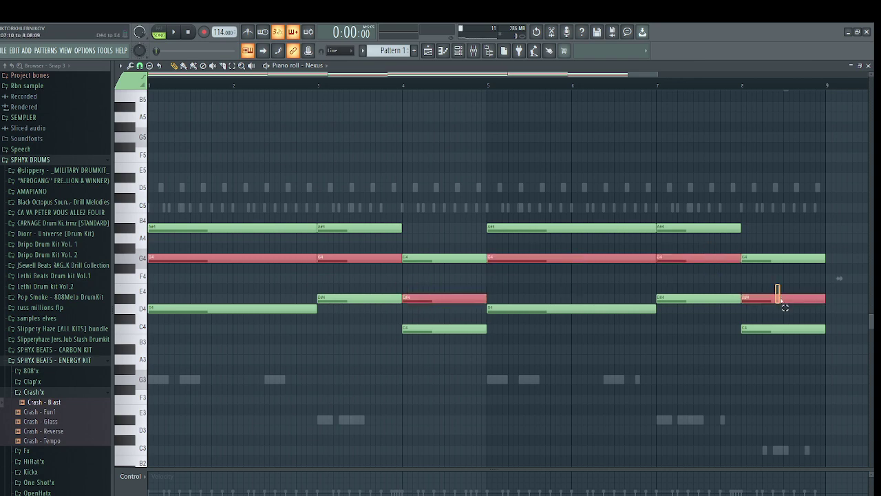
pyautogui.hotkey('ctrl', 'Up')
pyautogui.press('space')
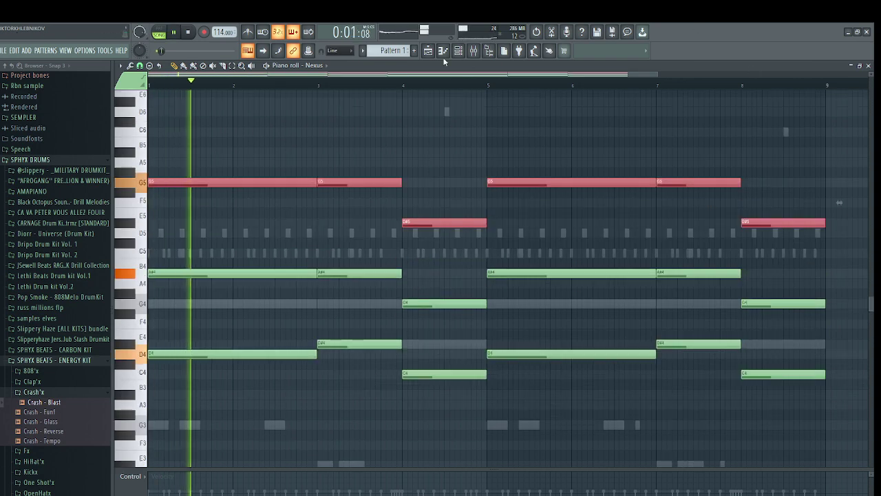
# Load the CRB - Crazy Arp preset from the C-Ram Beats XP category in Nexus and adjust the channel's volume
pyautogui.press('F6')
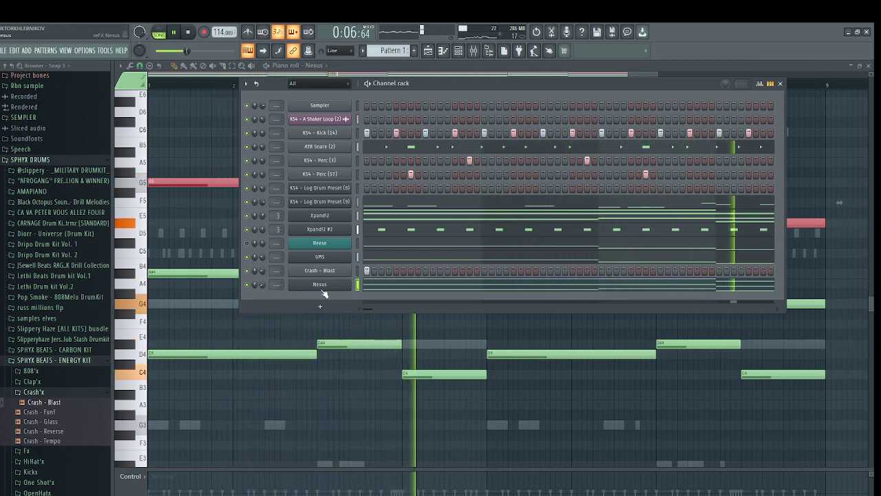
pyautogui.click(321, 285)
pyautogui.click(337, 289)
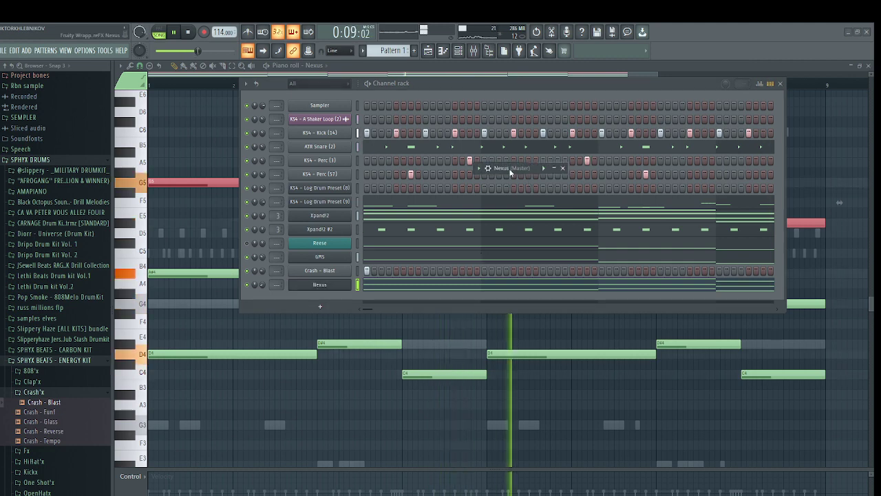
pyautogui.click(654, 235)
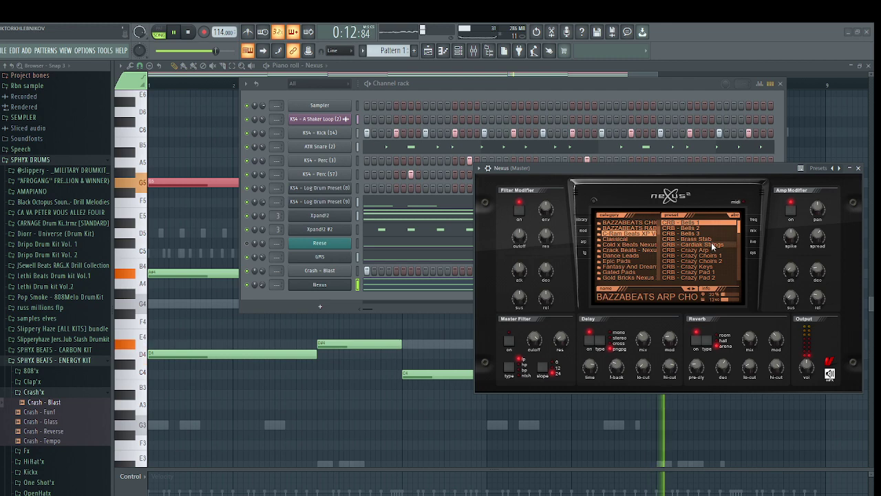
pyautogui.click(713, 250)
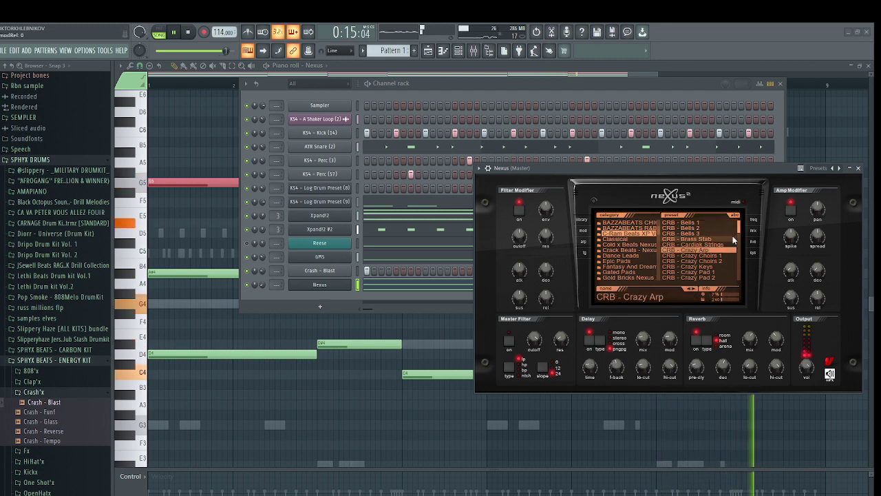
pyautogui.moveTo(263, 284); pyautogui.dragTo(263, 280)
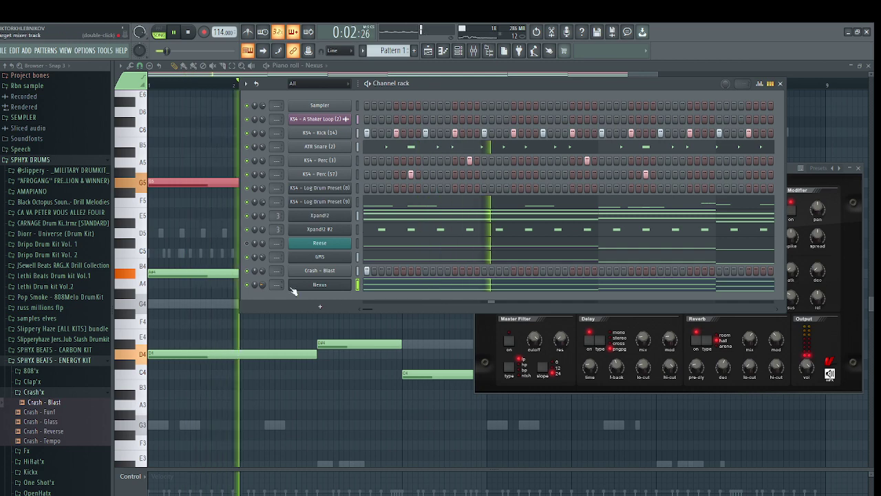
# Switch Nexus to the CRB - Crazy Pad 1 preset and readjust the channel's volume
pyautogui.click(333, 286)
pyautogui.click(336, 287)
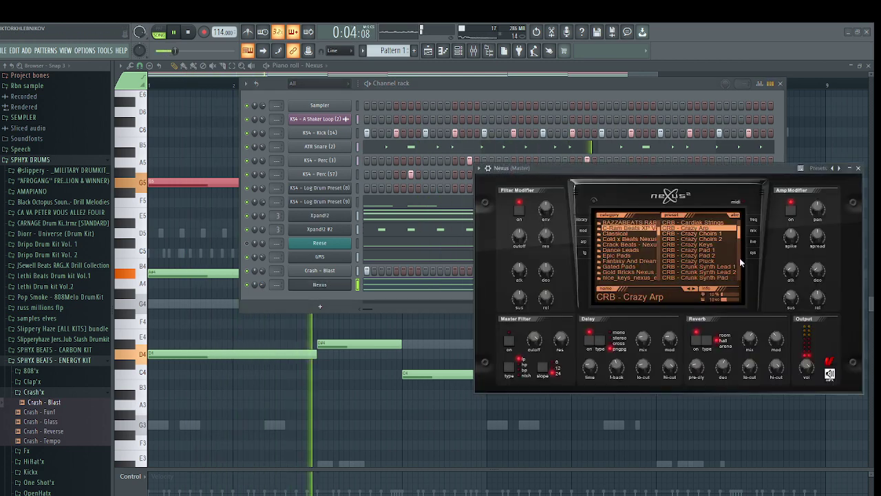
pyautogui.click(713, 251)
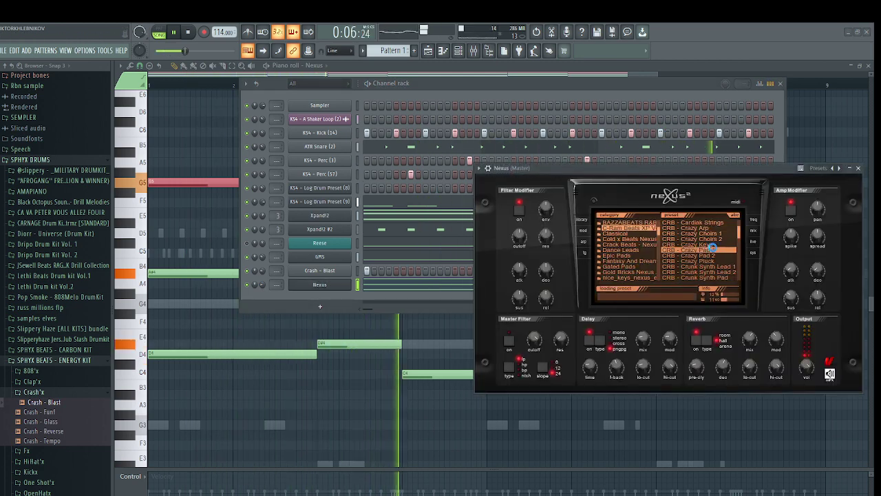
pyautogui.moveTo(263, 284); pyautogui.dragTo(262, 286)
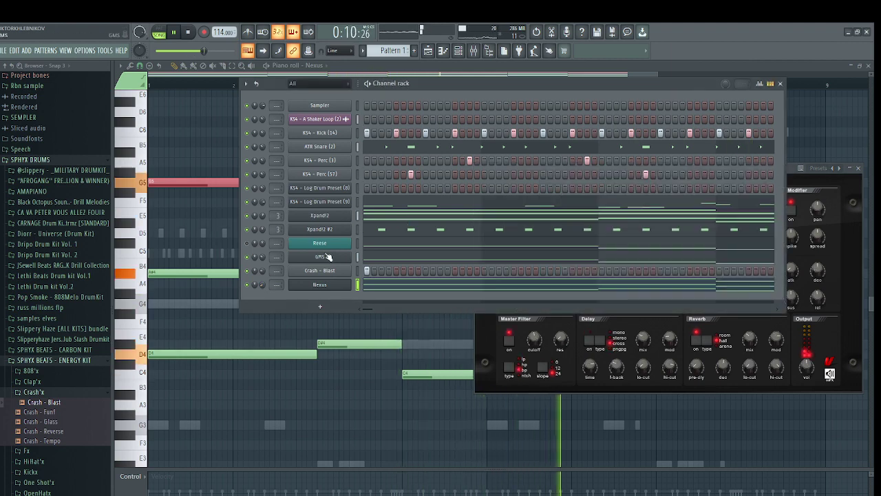
# Load the W Sad Pad preset from the Crack Beats category in Nexus and set the channel's volume to about 32%
pyautogui.click(337, 286)
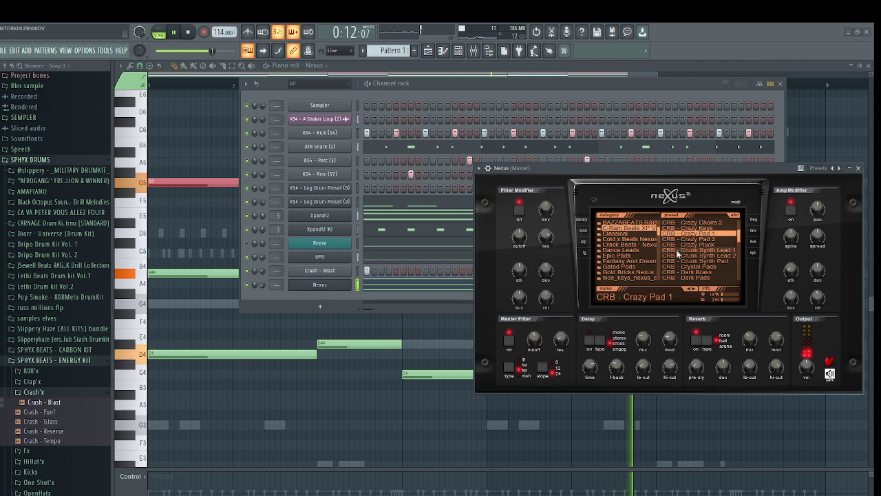
pyautogui.click(648, 246)
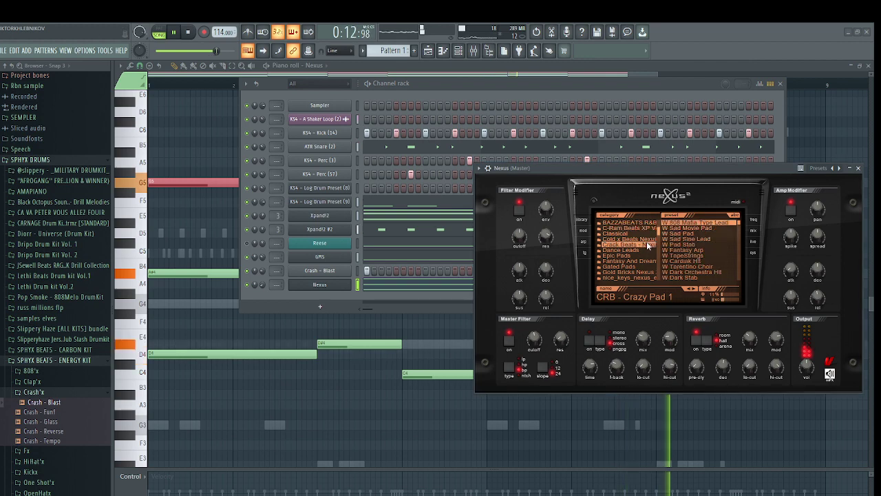
pyautogui.click(703, 233)
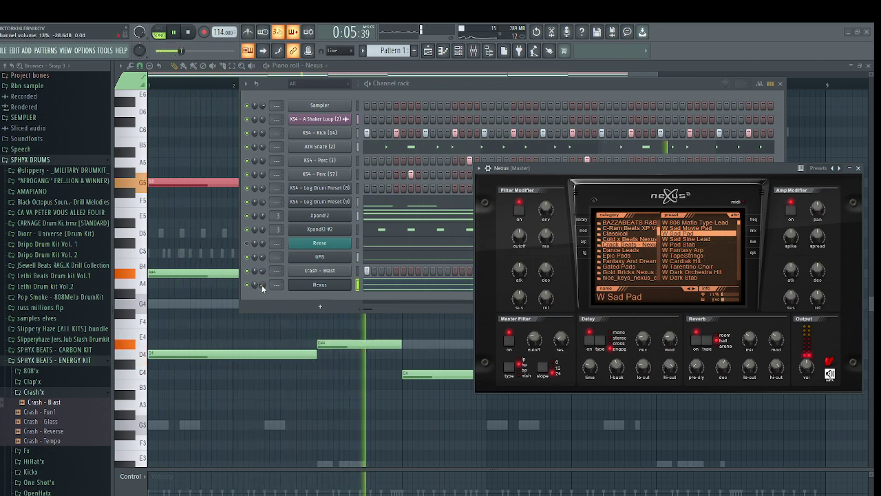
pyautogui.moveTo(262, 288); pyautogui.dragTo(262, 284)
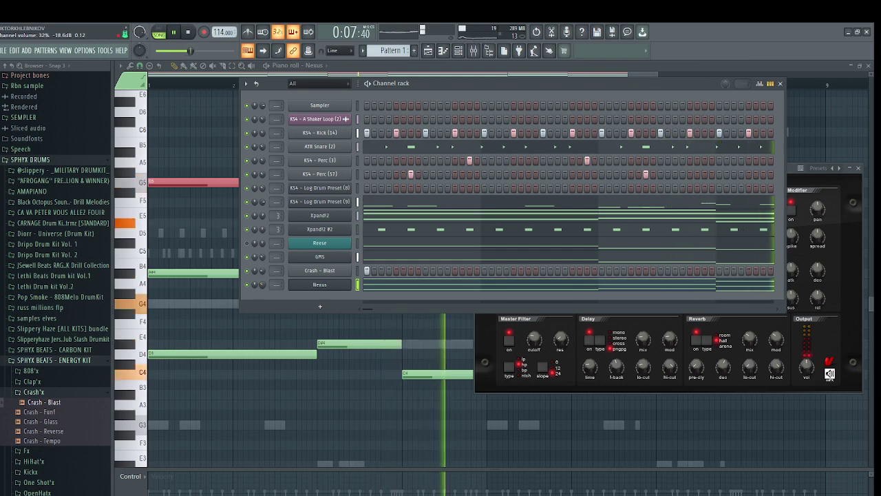
pyautogui.click(321, 287)
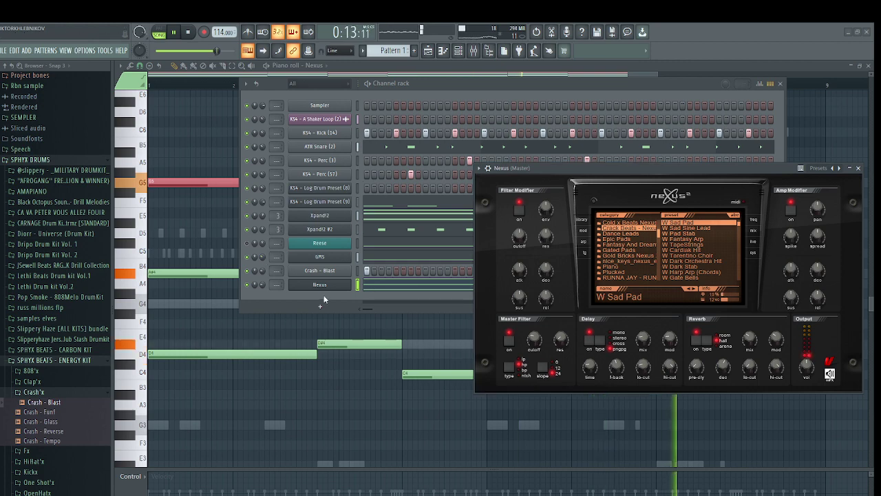
# Unmute the Reese channel, check its notes in the piano roll and return to the channel rack
pyautogui.click(253, 249)
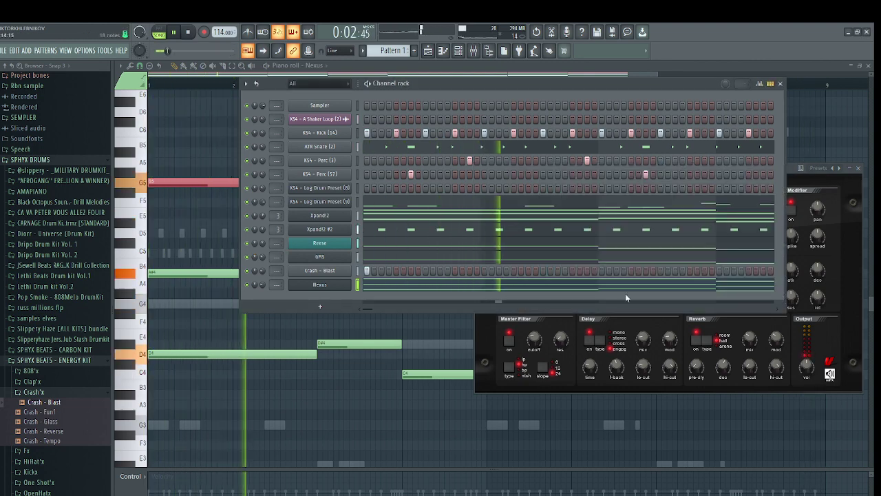
pyautogui.click(422, 247)
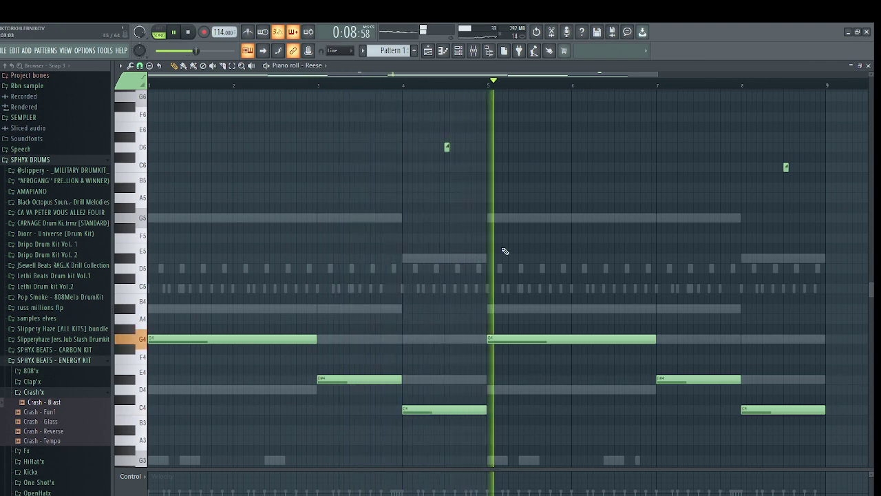
pyautogui.press('F6')
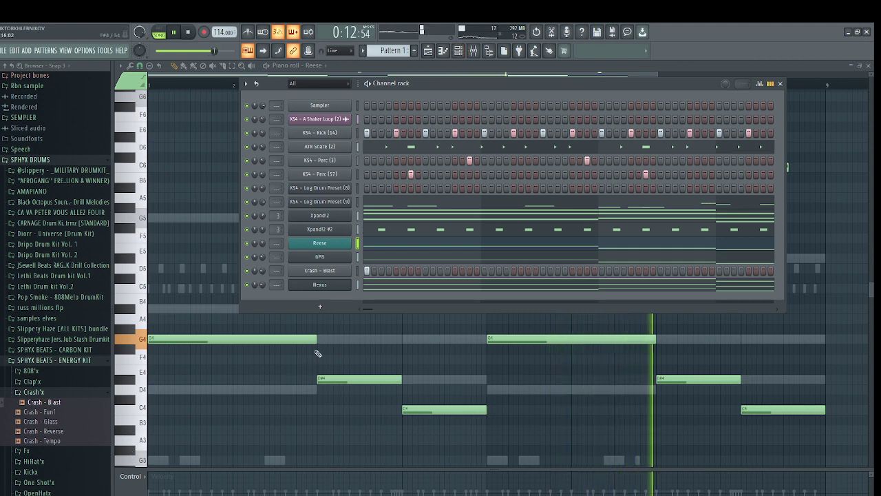
# Add Purity as a new instrument channel and load the Karimba preset from its Bell & Perc category
pyautogui.click(321, 306)
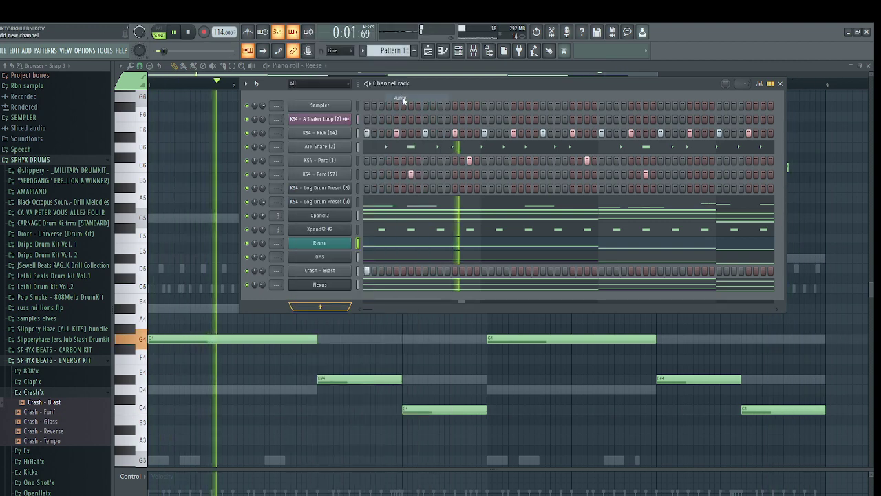
pyautogui.click(400, 98)
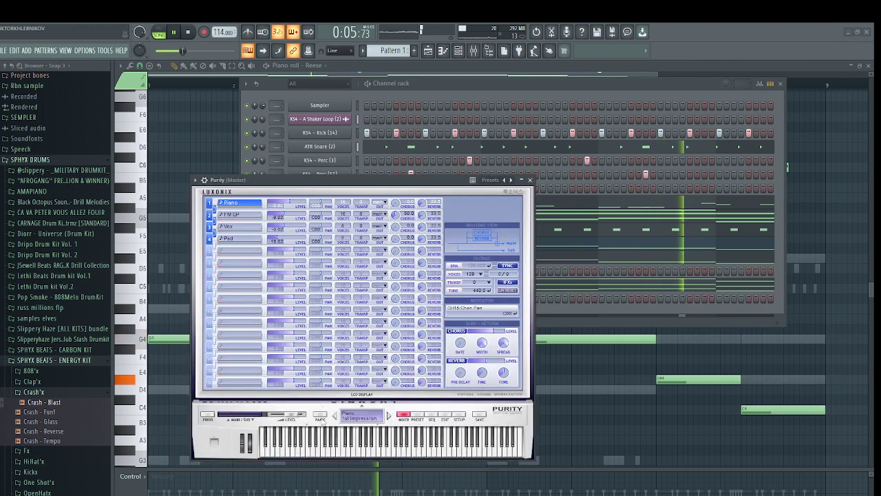
pyautogui.click(417, 418)
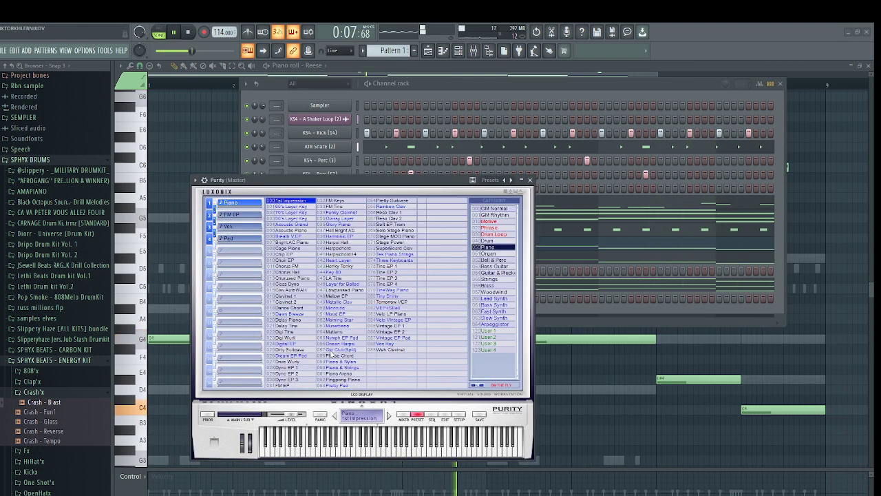
pyautogui.click(499, 274)
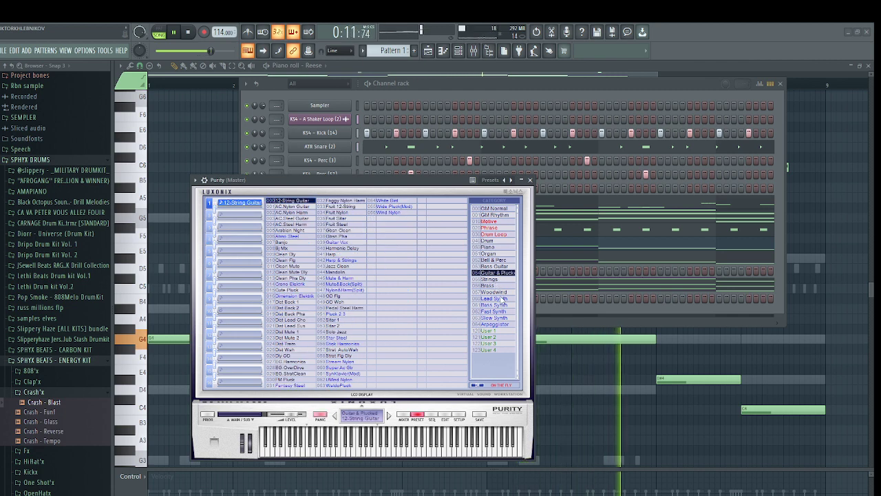
pyautogui.click(509, 261)
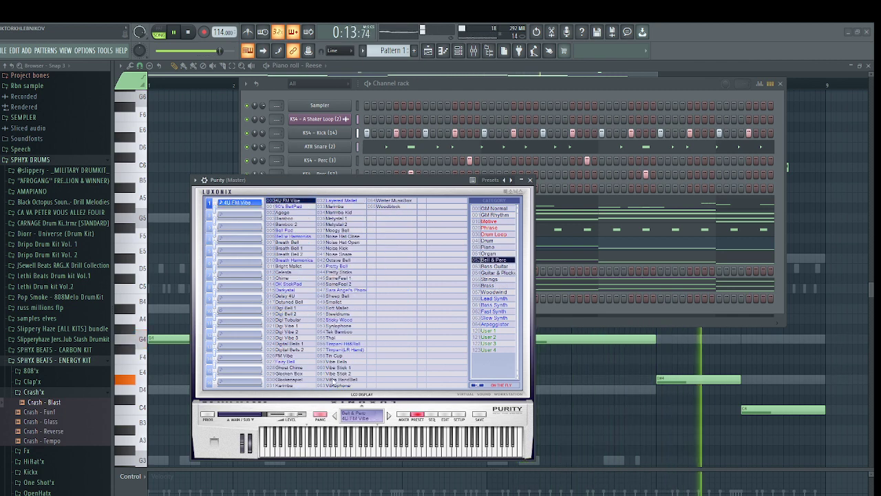
pyautogui.click(285, 386)
pyautogui.click(531, 179)
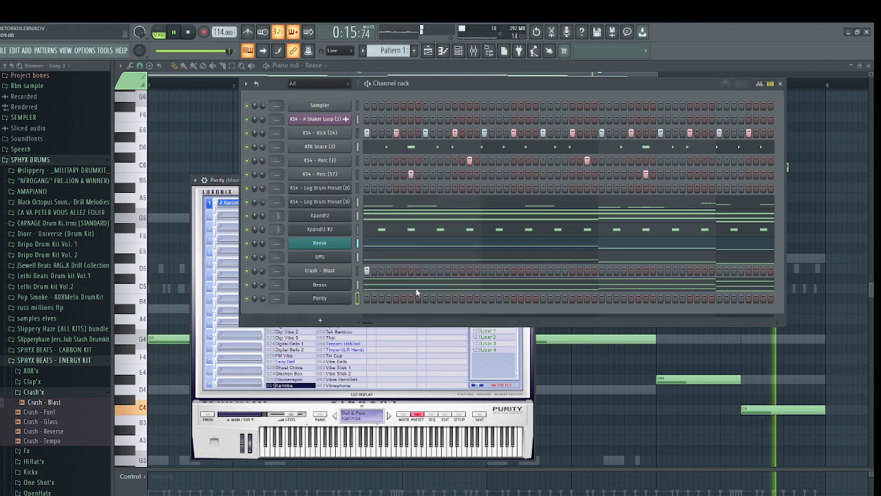
# Open the Purity channel's piano roll and draw short descending A#5, A5 and G5 notes in bar 1
pyautogui.rightClick(338, 301)
pyautogui.click(358, 294)
pyautogui.press('space')
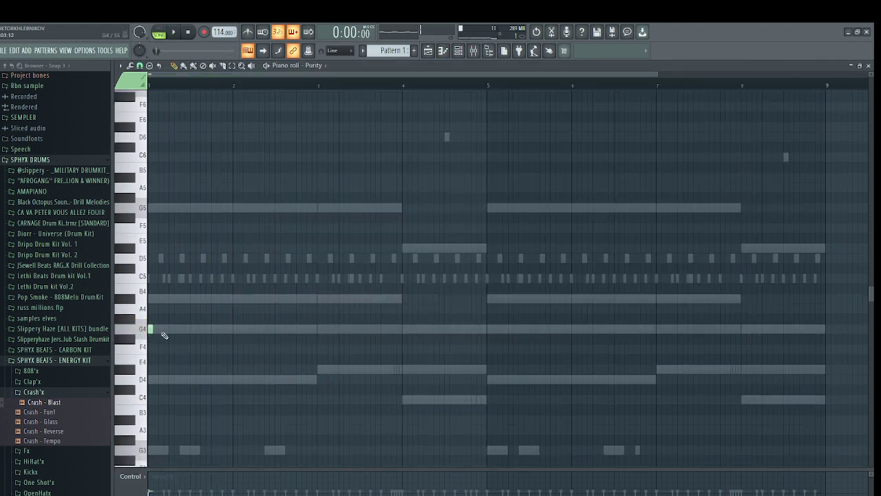
pyautogui.press('space')
pyautogui.press('space')
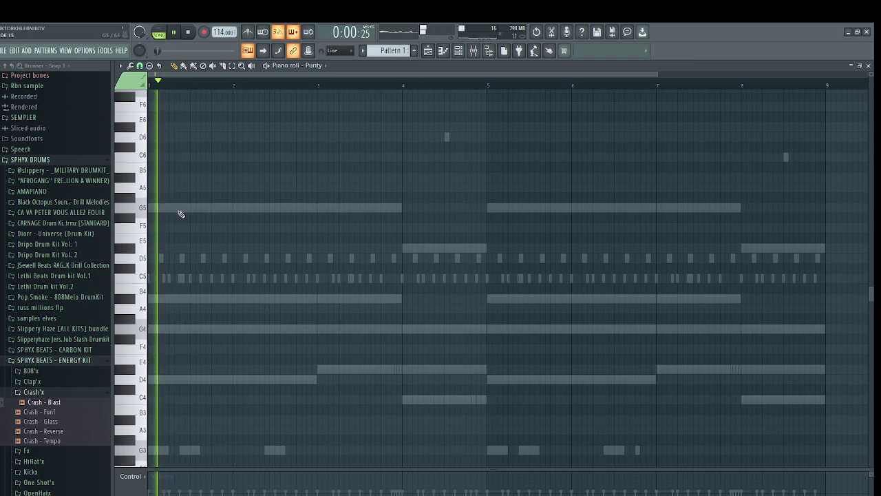
pyautogui.click(159, 207)
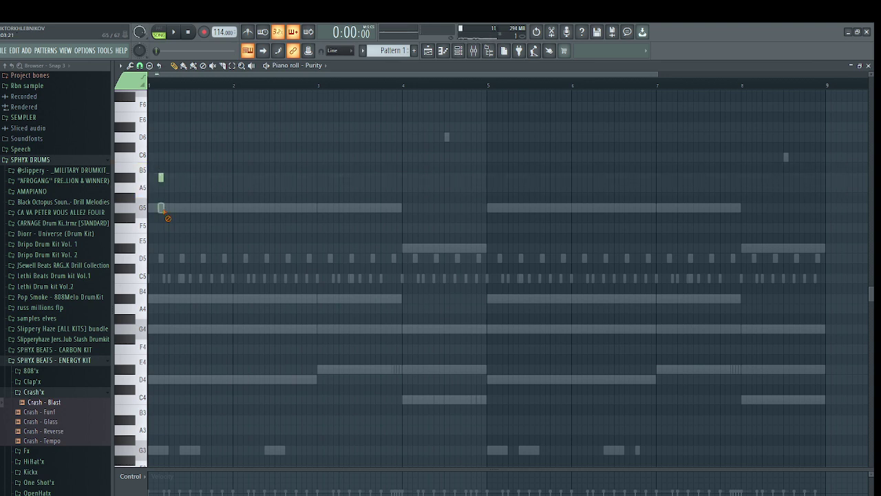
pyautogui.press('space')
pyautogui.press('space')
pyautogui.press('space')
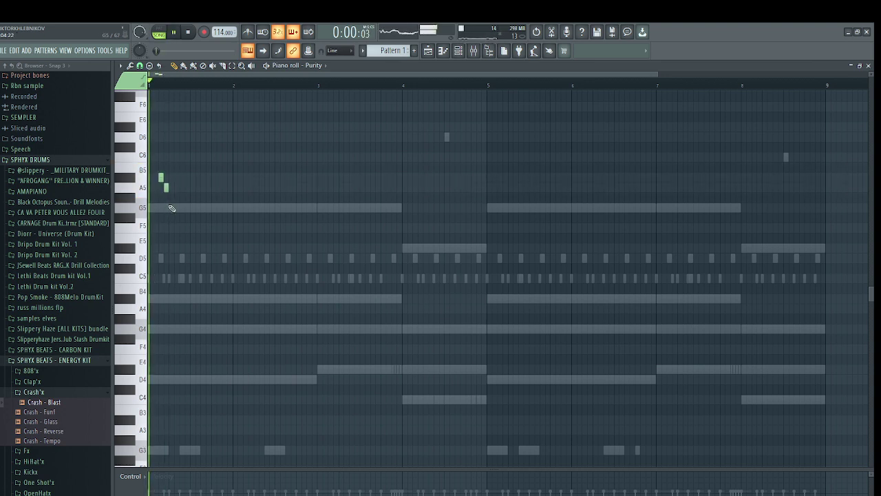
pyautogui.click(172, 207)
pyautogui.press('space')
pyautogui.press('space')
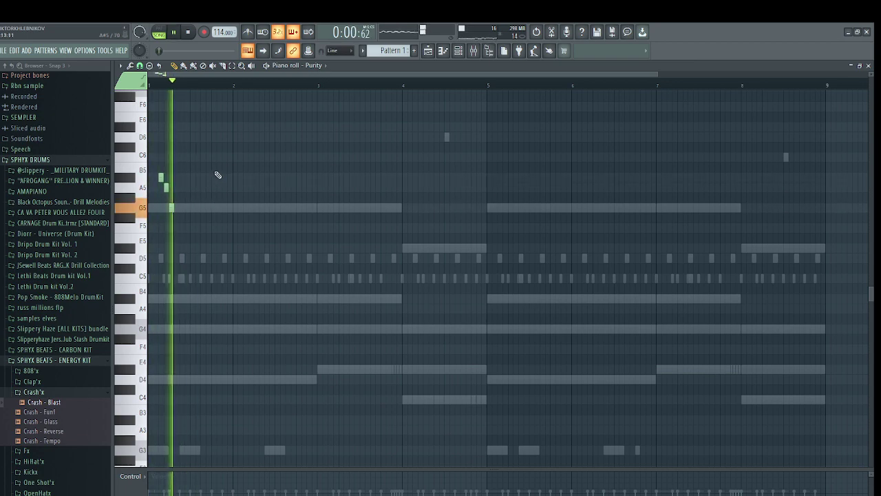
# Duplicate the three-note motif two beats further along in bar 1
pyautogui.press('space')
pyautogui.moveTo(216, 173); pyautogui.dragTo(137, 259)
pyautogui.press('space')
pyautogui.moveTo(158, 177); pyautogui.dragTo(203, 177)
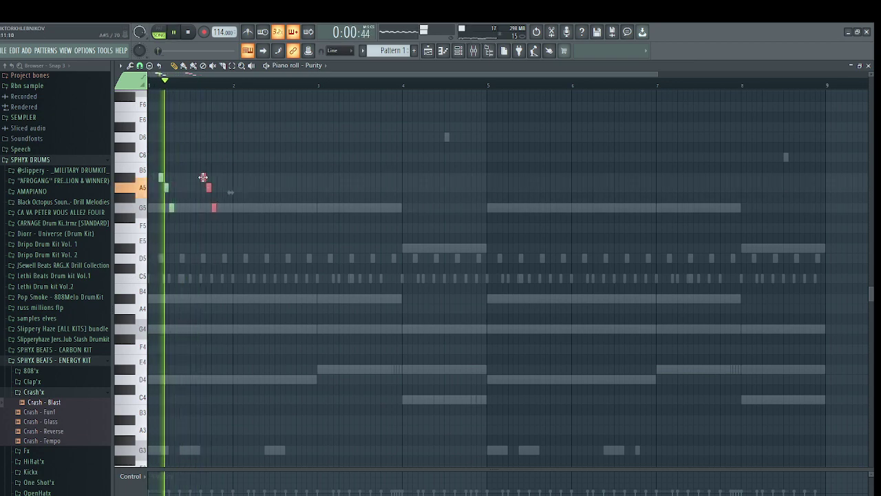
pyautogui.press('space')
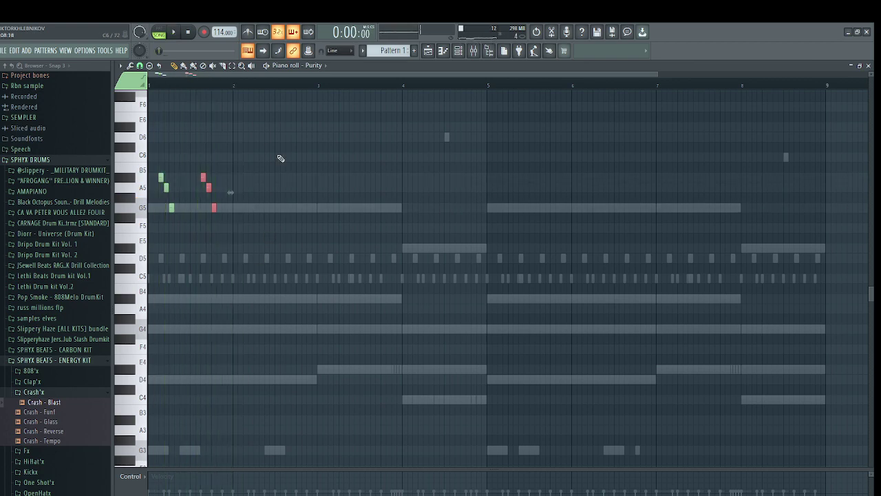
# Copy both motifs into bar 2, shift the copies slightly earlier and add an extra G5 note between them
pyautogui.hotkey('ctrl', 'a')
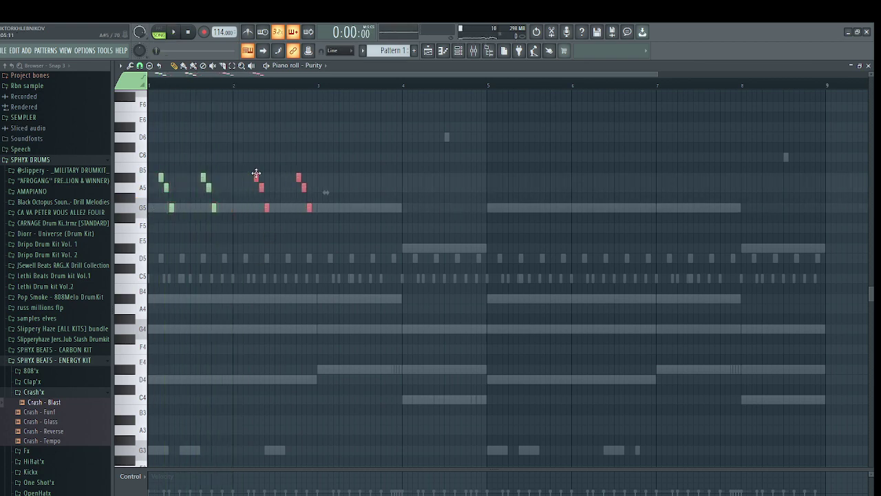
pyautogui.rightClick(244, 207)
pyautogui.press('space')
pyautogui.scroll(2, 183, 250)
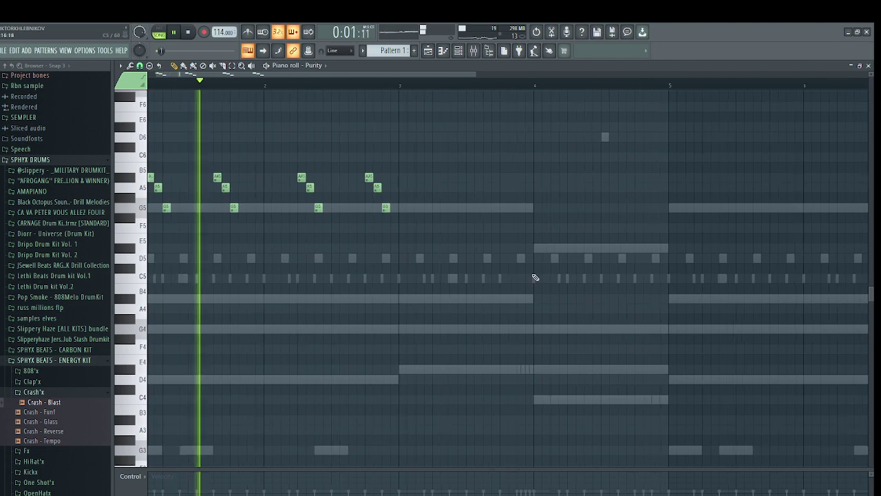
pyautogui.moveTo(433, 163); pyautogui.dragTo(298, 220)
pyautogui.moveTo(304, 176); pyautogui.dragTo(287, 176)
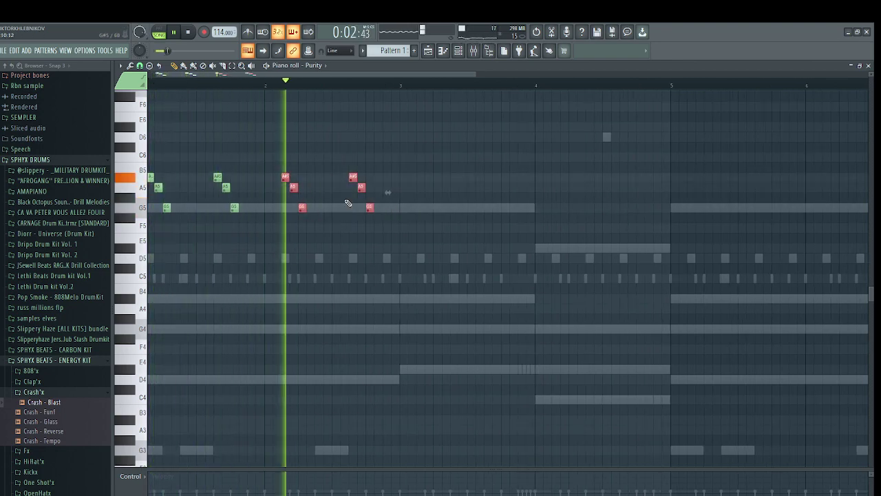
pyautogui.press('space')
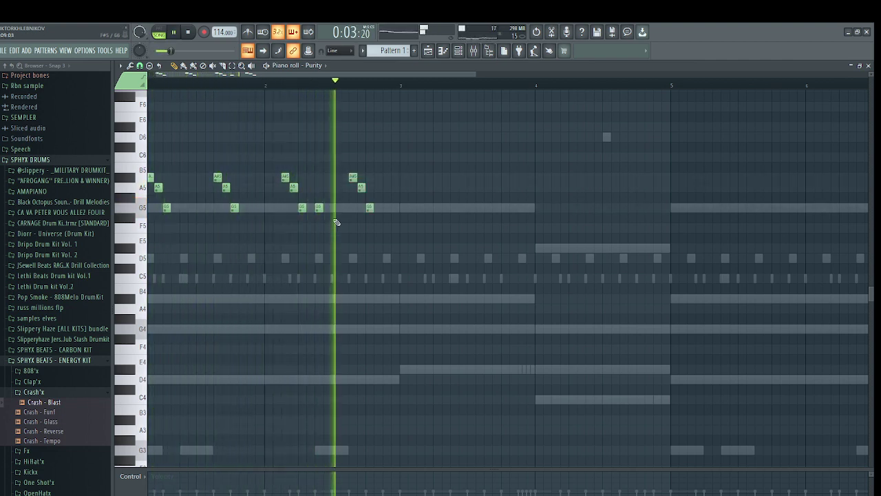
pyautogui.press('space')
pyautogui.press('space')
# Select the whole two-bar melody and duplicate it three times to fill all eight bars
pyautogui.scroll(-3, 431, 273)
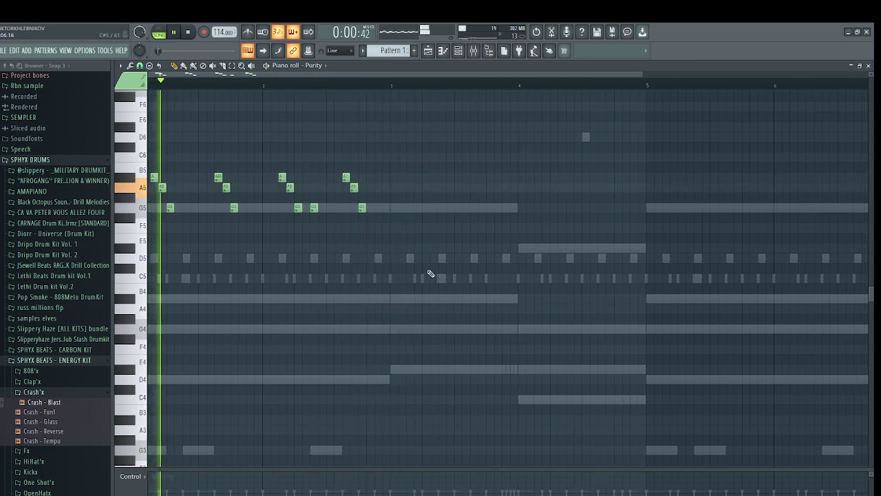
pyautogui.hotkey('ctrl', 'a')
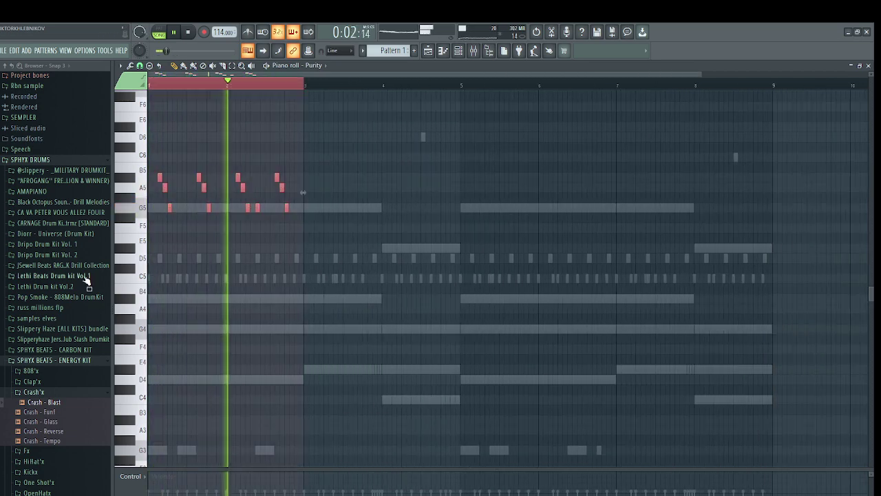
pyautogui.hotkey('ctrl', 'b')
pyautogui.hotkey('ctrl', 'b')
pyautogui.hotkey('ctrl', 'b')
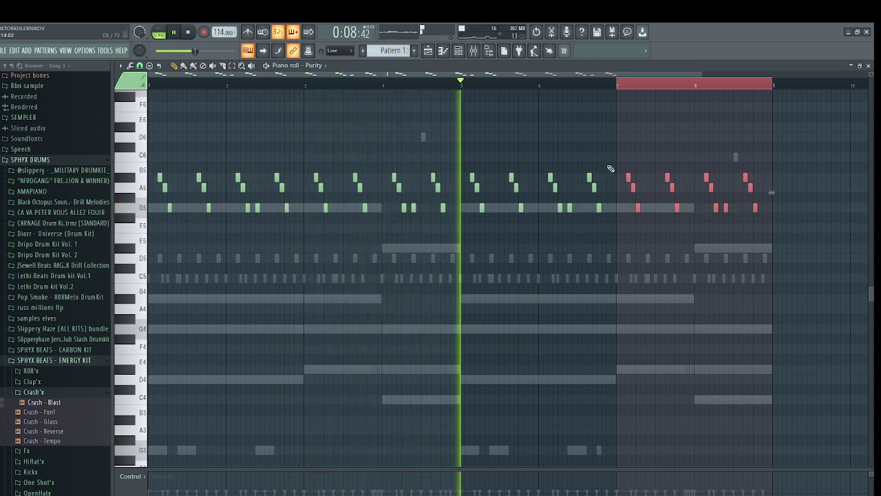
# Transpose all the Purity melody notes up one octave and play the result
pyautogui.moveTo(766, 306); pyautogui.dragTo(29, 129)
pyautogui.press('space')
pyautogui.hotkey('ctrl', 'Up')
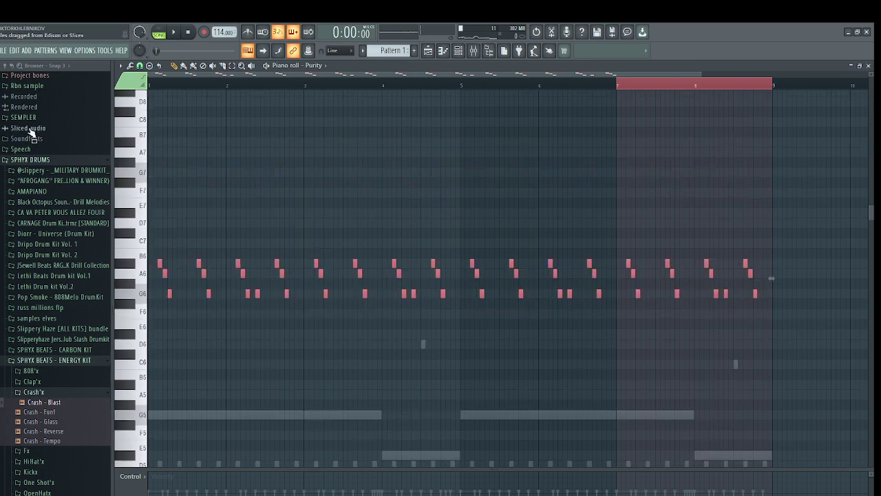
pyautogui.press('space')
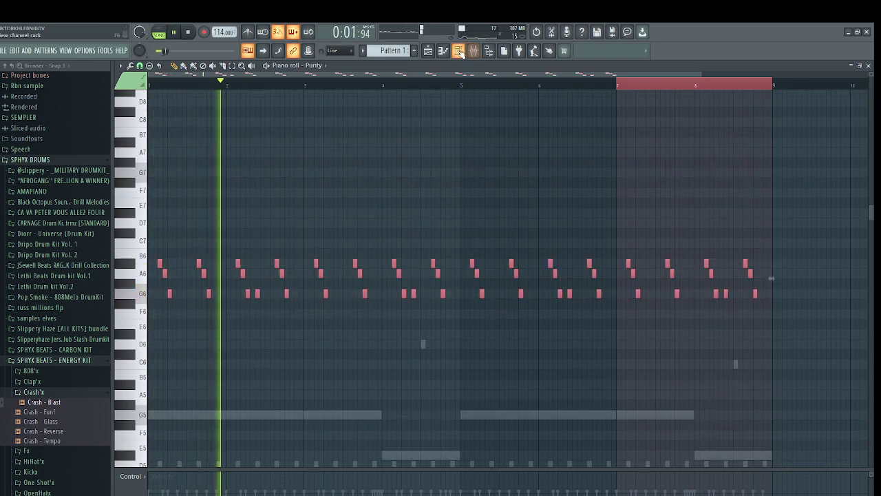
# Route Purity to mixer insert 4 and load ValhallaVintageVerb in its slot 3 with the mix at 54.8 %
pyautogui.click(488, 50)
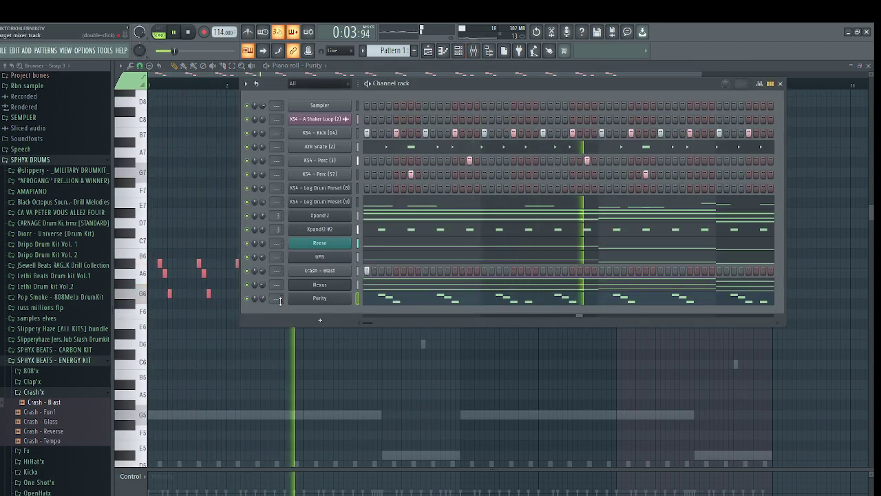
pyautogui.moveTo(277, 298); pyautogui.dragTo(277, 285)
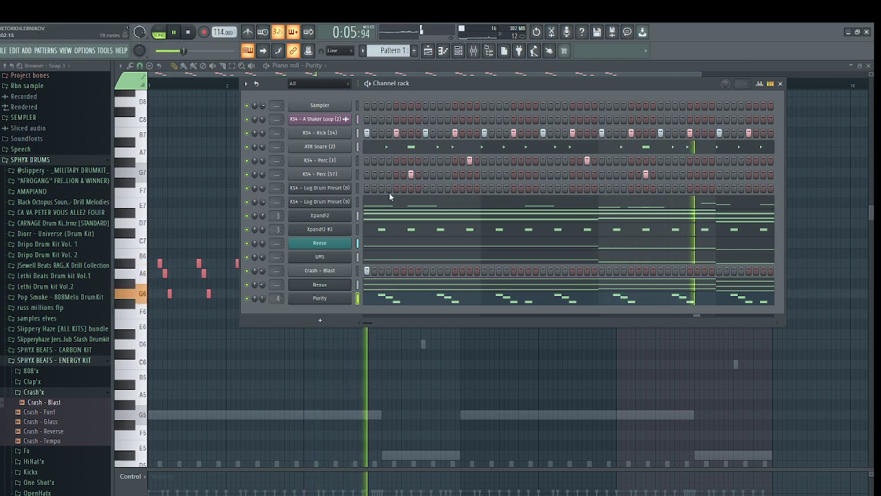
pyautogui.click(473, 51)
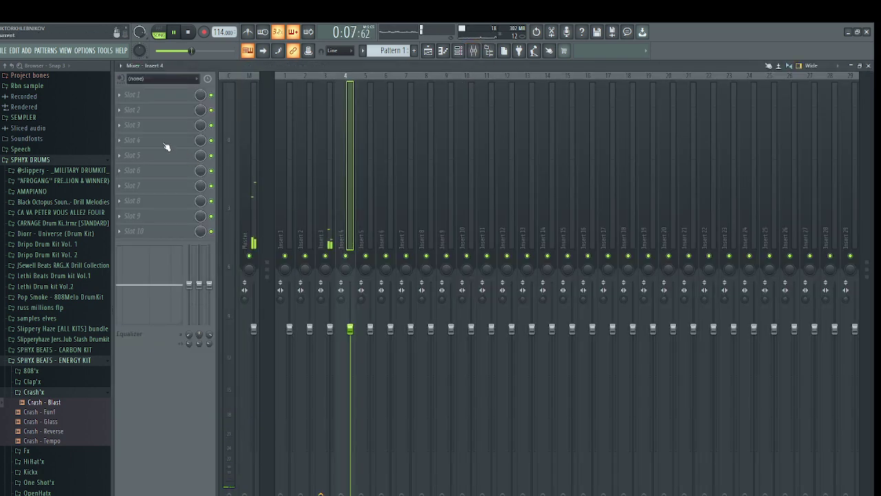
pyautogui.click(196, 132)
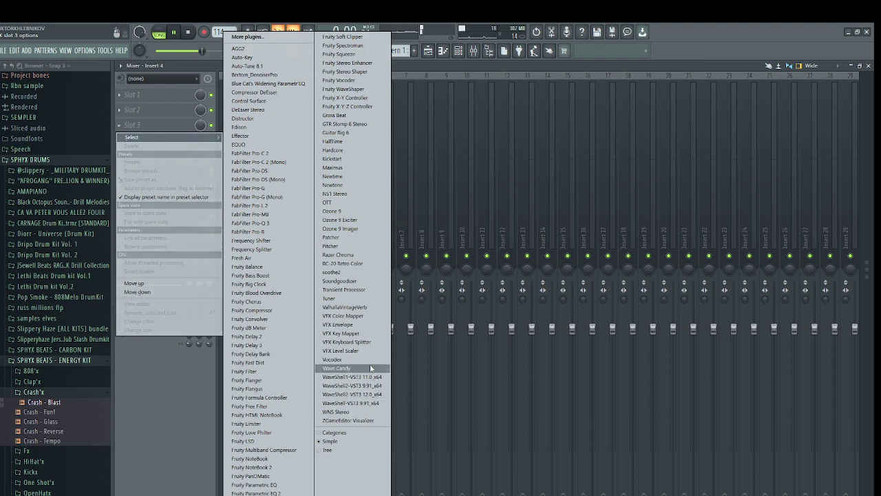
pyautogui.click(359, 309)
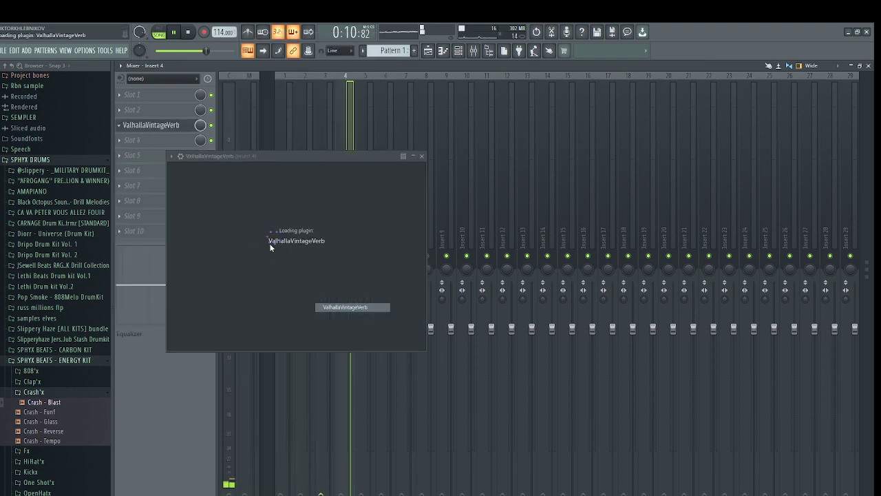
pyautogui.moveTo(197, 234); pyautogui.dragTo(204, 290)
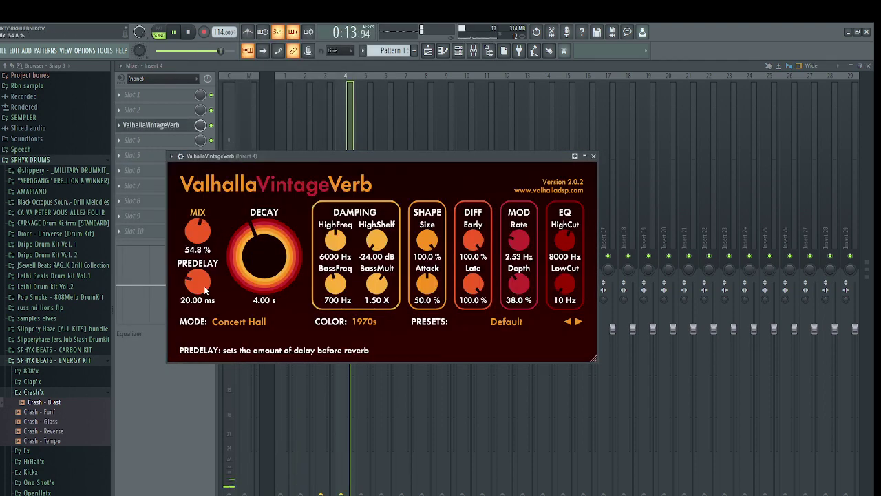
# Set the Purity channel's volume to about 53% in the channel rack
pyautogui.click(459, 51)
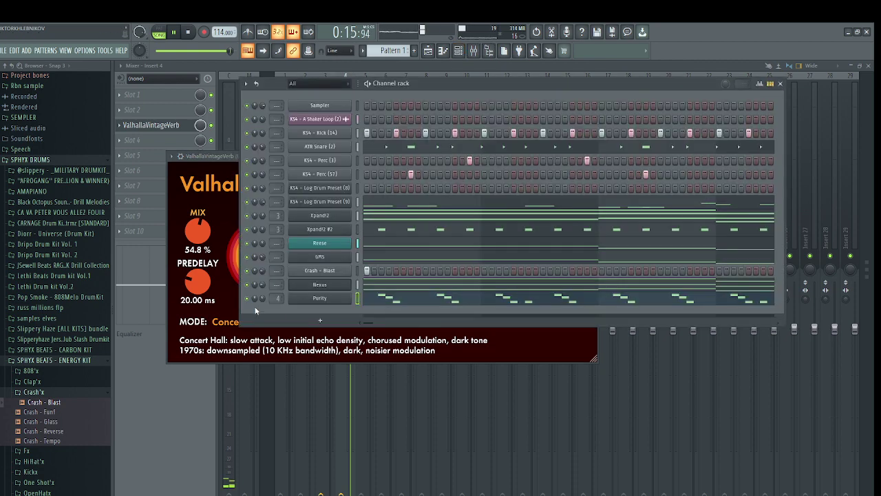
pyautogui.press('space')
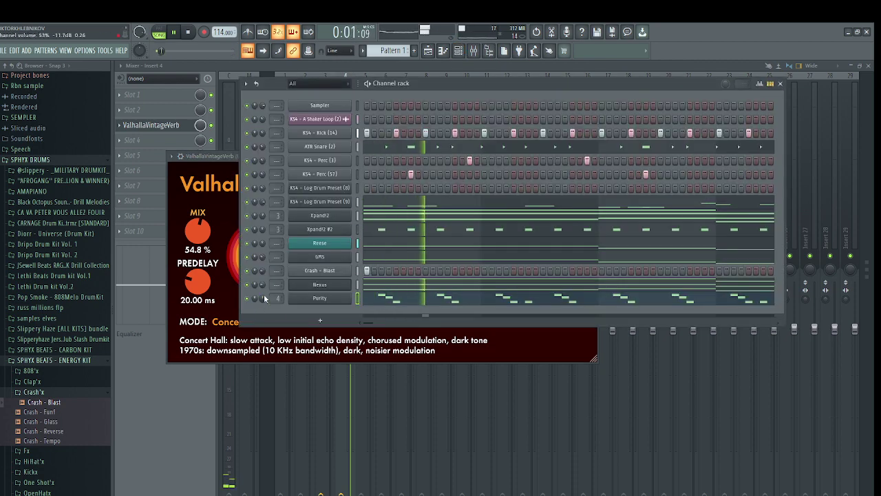
# Split Pattern 1 by channel in the playlist so each instrument has its own pattern
pyautogui.click(433, 53)
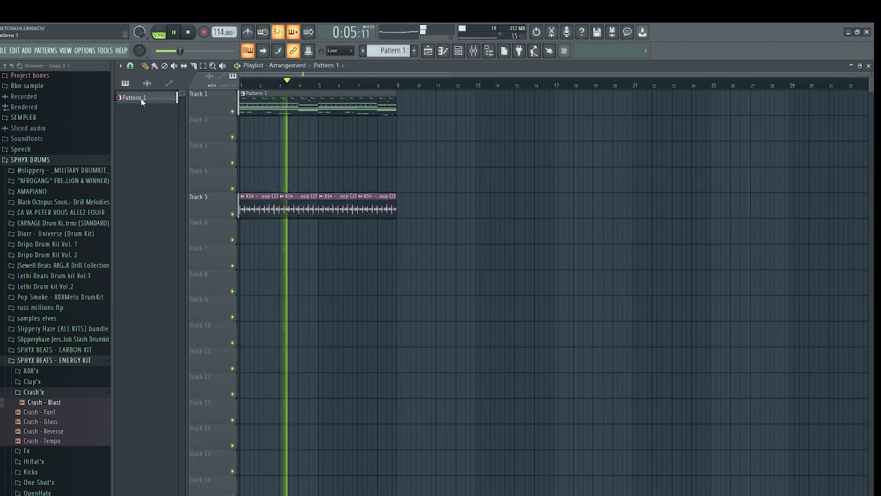
pyautogui.rightClick(141, 97)
pyautogui.click(163, 248)
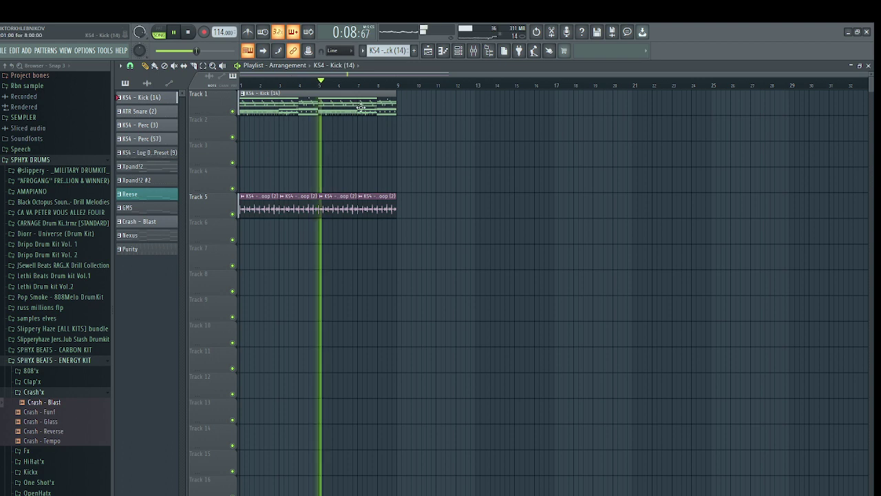
# Move the kick, snare and Perc (3) clips onto Tracks 2 to 4 and shift the shaker loops down out of the way
pyautogui.moveTo(331, 105); pyautogui.dragTo(324, 140)
pyautogui.moveTo(334, 103); pyautogui.dragTo(338, 158)
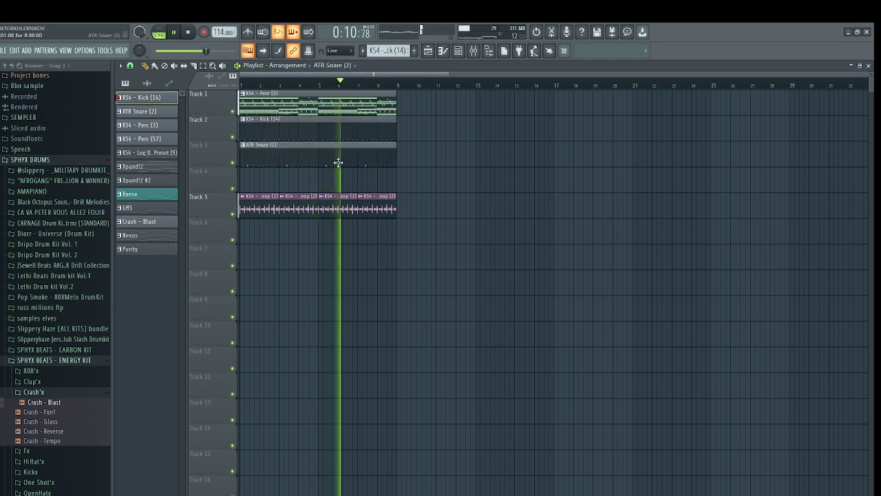
pyautogui.moveTo(352, 107); pyautogui.dragTo(338, 187)
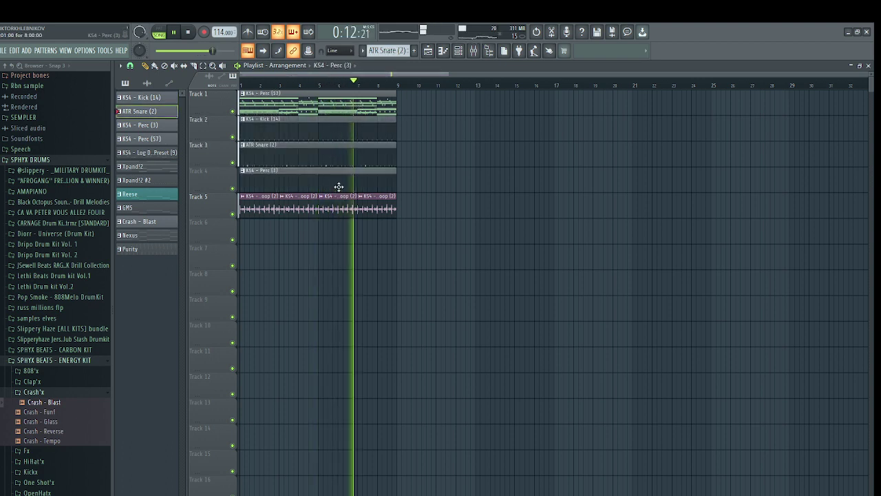
pyautogui.moveTo(245, 207); pyautogui.dragTo(245, 232)
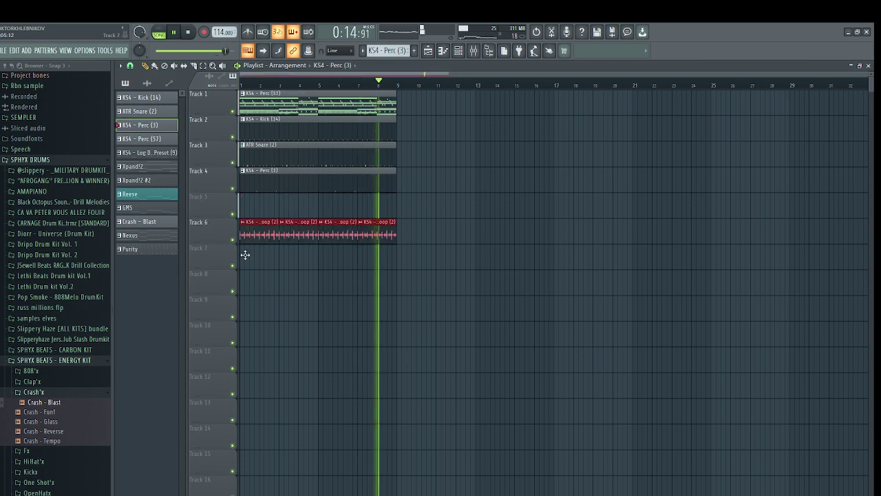
# Spread the Perc (57), log drum, Xpand!2, Reese, GMS, crash and Nexus clips over Tracks 5 to 13, with the shaker loops on Track 9
pyautogui.moveTo(291, 106); pyautogui.dragTo(291, 209)
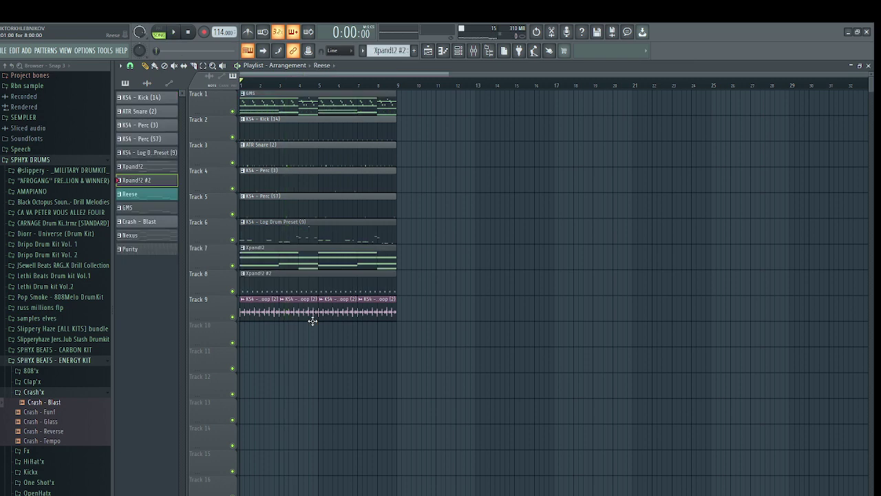
pyautogui.click(303, 356)
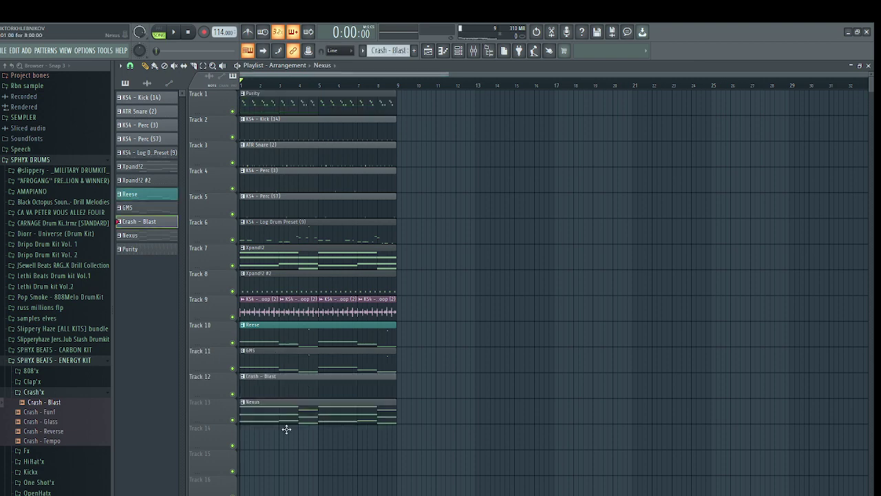
pyautogui.click(293, 409)
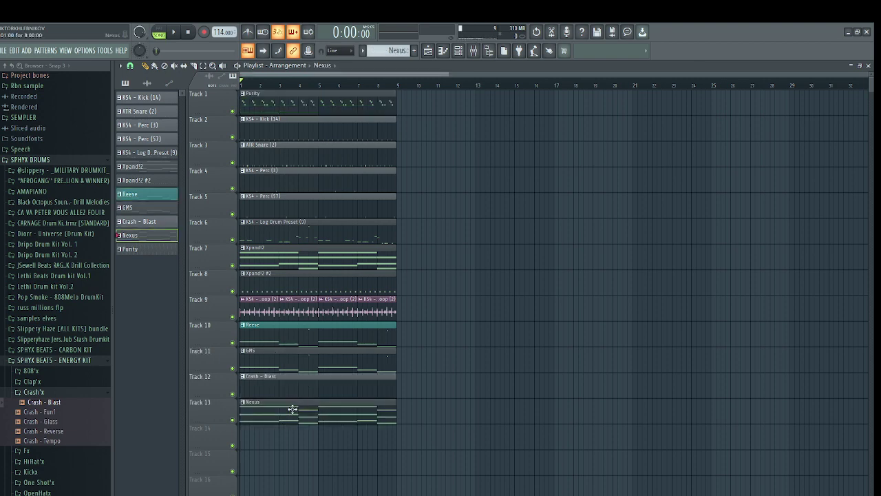
# Set the Purity clip aside at bar 9 on Track 3, shift the rest down three tracks, and place log drum on Track 4, shakers on Track 9
pyautogui.moveTo(290, 106); pyautogui.dragTo(452, 157)
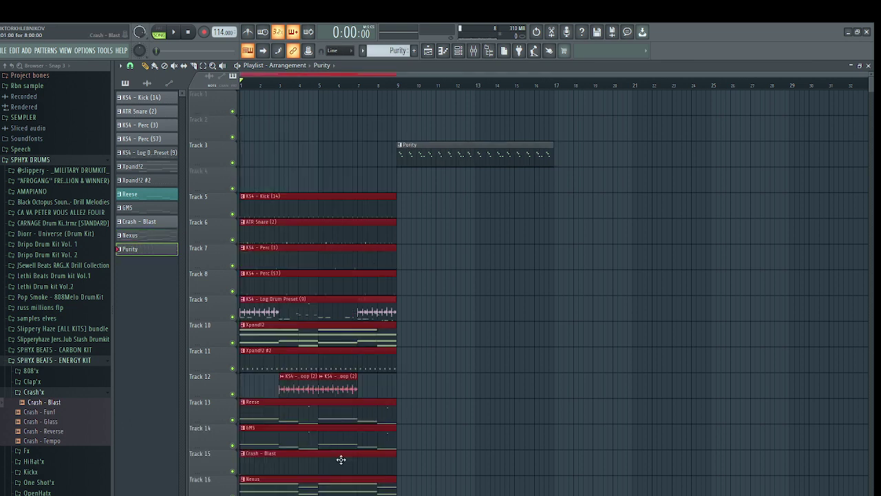
pyautogui.moveTo(394, 387); pyautogui.dragTo(242, 370)
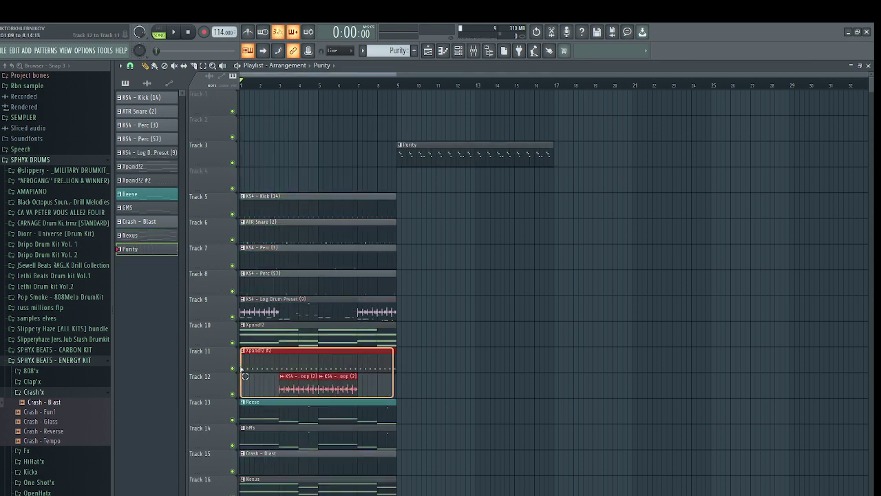
pyautogui.moveTo(314, 308); pyautogui.dragTo(319, 181)
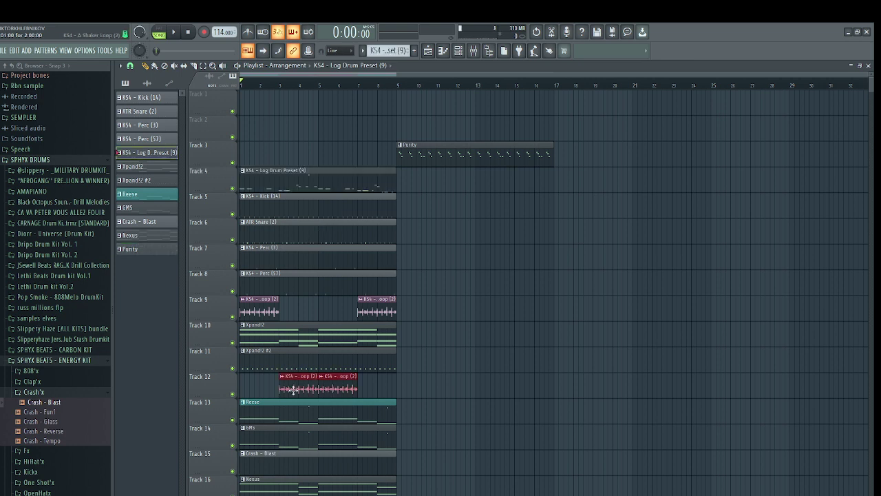
pyautogui.moveTo(291, 376); pyautogui.dragTo(292, 299)
# Move the Xpand!2, Nexus and Xpand!2 #2 clips onto Tracks 1 to 3, and Reese and GMS onto Tracks 12 and 13
pyautogui.moveTo(317, 334); pyautogui.dragTo(317, 70)
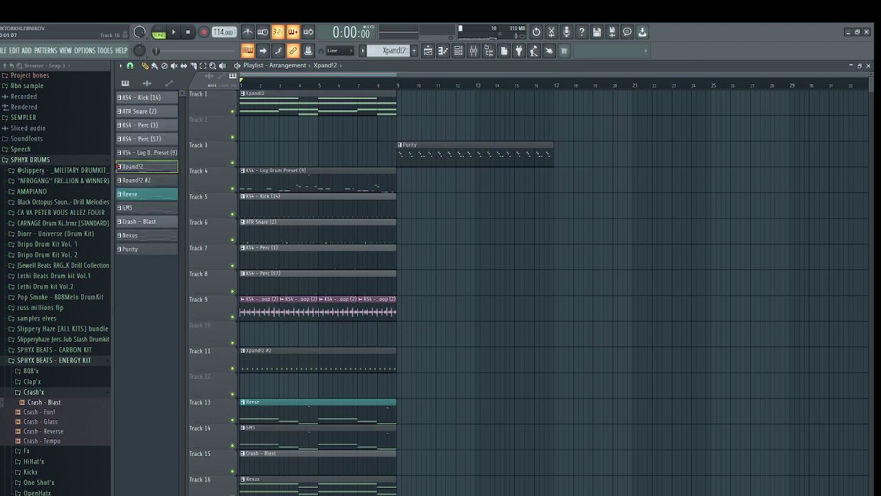
pyautogui.moveTo(349, 493); pyautogui.dragTo(309, 127)
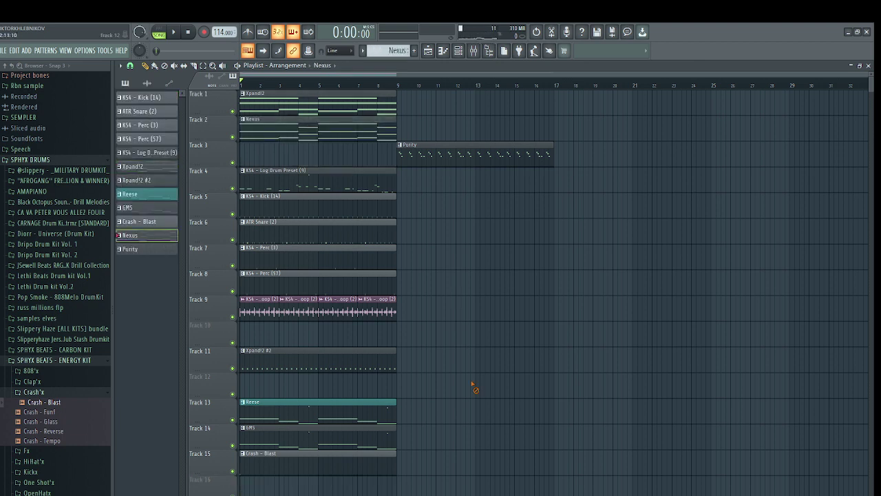
pyautogui.moveTo(423, 441); pyautogui.dragTo(333, 161)
pyautogui.click(355, 369)
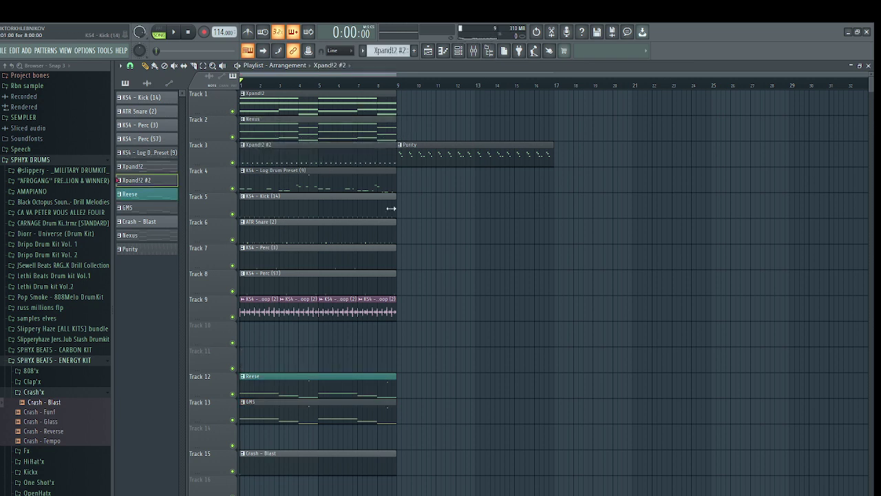
# Shift the log drum, drum and shaker clips down two tracks and move Purity to bar 1 on Track 4
pyautogui.moveTo(406, 167); pyautogui.dragTo(268, 311)
pyautogui.moveTo(306, 205); pyautogui.dragTo(287, 238)
pyautogui.moveTo(433, 159); pyautogui.dragTo(247, 186)
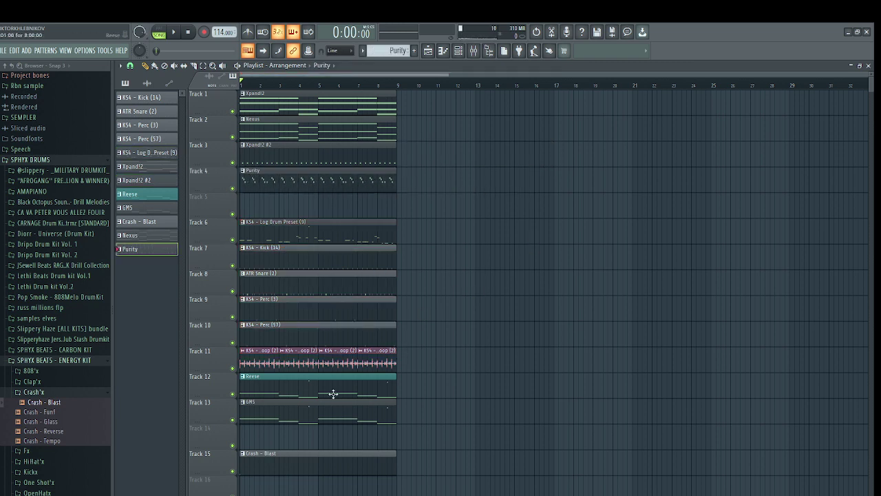
# Shift the clips from the log drum through GMS down one track, starting the group on Track 7
pyautogui.moveTo(411, 416); pyautogui.dragTo(354, 410)
pyautogui.keyDown('ctrl'); pyautogui.click(433, 274); pyautogui.keyUp('ctrl')
pyautogui.moveTo(395, 232); pyautogui.dragTo(308, 418)
pyautogui.hotkey('shift', 'Down')
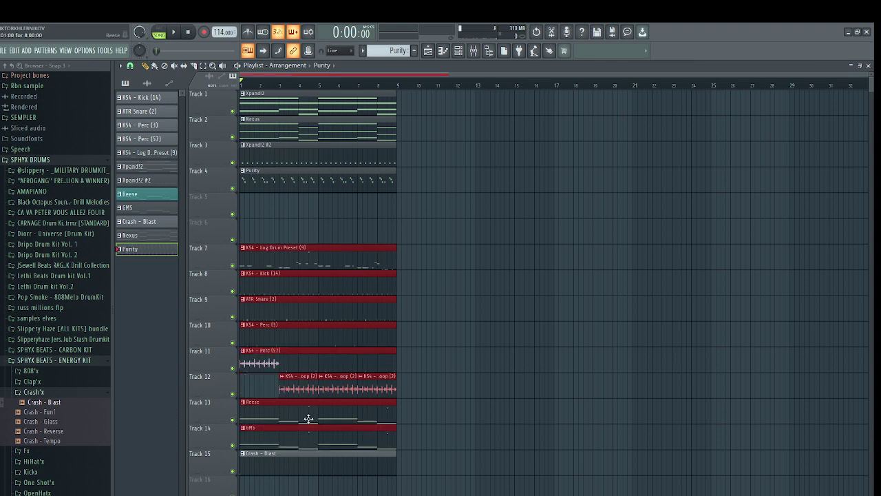
# Separate the overlapping clips so Perc (57) sits on Track 11 from bar 1 and all four shaker loops on Track 12
pyautogui.keyDown('ctrl'); pyautogui.click(268, 377); pyautogui.keyUp('ctrl')
pyautogui.moveTo(261, 379); pyautogui.dragTo(258, 396)
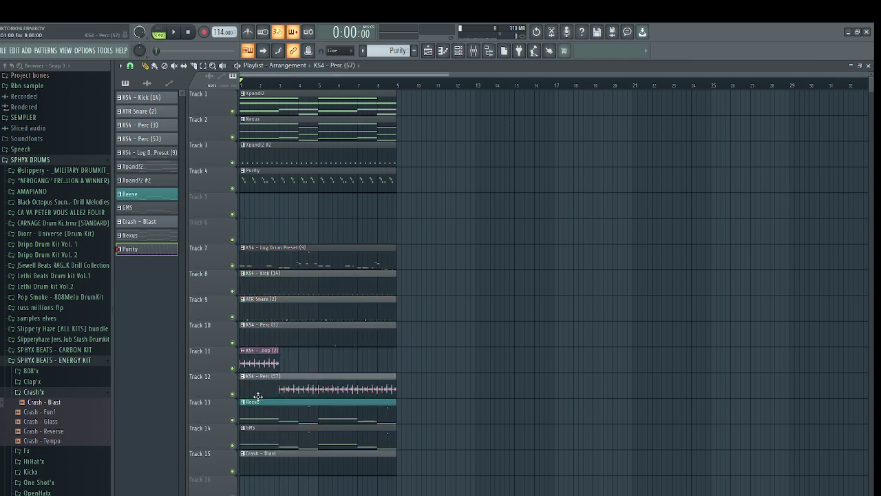
pyautogui.moveTo(258, 358); pyautogui.dragTo(259, 390)
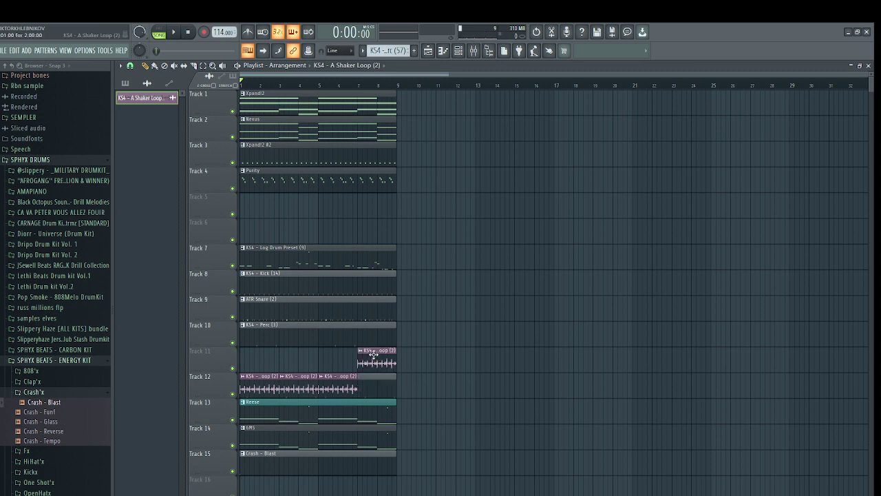
pyautogui.moveTo(379, 382); pyautogui.dragTo(495, 354)
pyautogui.click(376, 352)
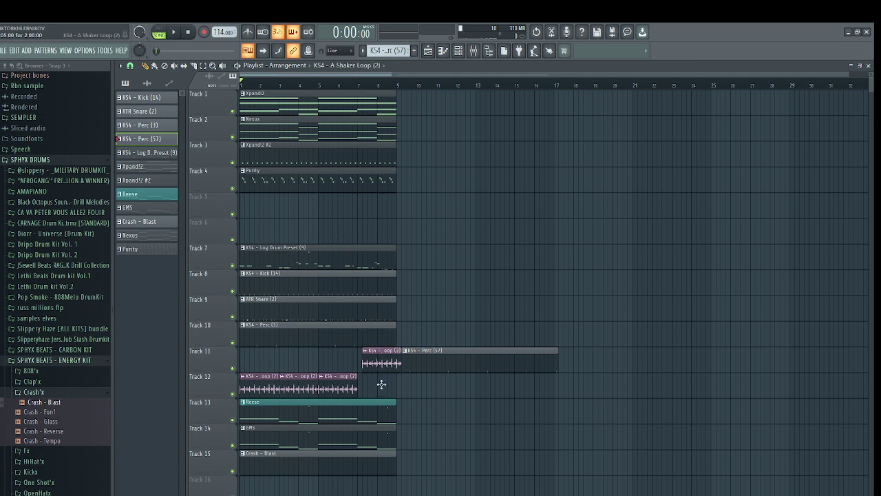
pyautogui.moveTo(382, 384); pyautogui.dragTo(378, 389)
pyautogui.moveTo(428, 363); pyautogui.dragTo(266, 364)
pyautogui.moveTo(444, 486); pyautogui.dragTo(274, 323)
# Duplicate the whole eight-bar arrangement three times to fill 32 bars
pyautogui.hotkey('ctrl', 'a')
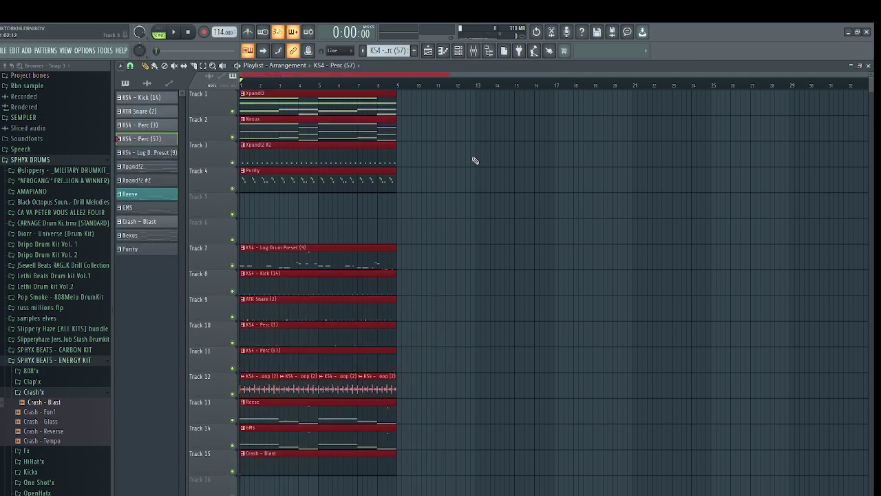
pyautogui.hotkey('ctrl', 'b')
pyautogui.hotkey('ctrl', 'b')
pyautogui.hotkey('ctrl', 'b')
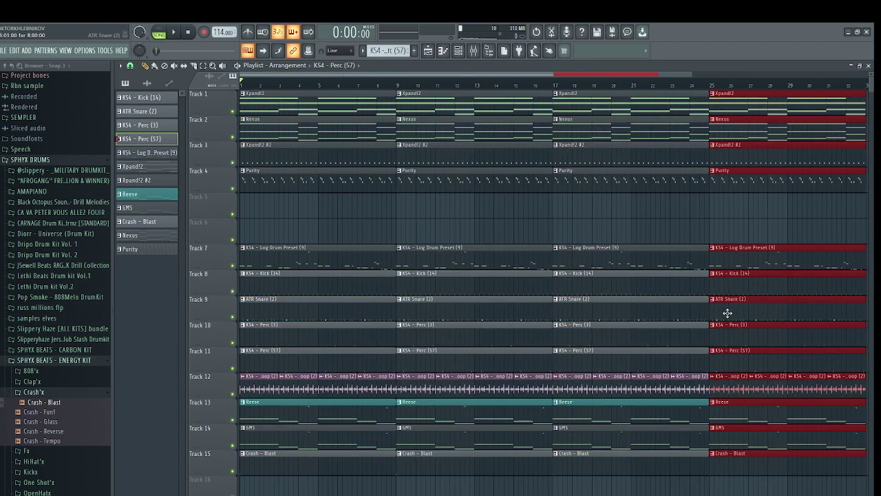
# Move all Reese and GMS clips up to Tracks 5 and 6 and clear the selection
pyautogui.scroll(-2, 689, 234)
pyautogui.moveTo(738, 398); pyautogui.dragTo(234, 455)
pyautogui.moveTo(280, 417); pyautogui.dragTo(231, 196)
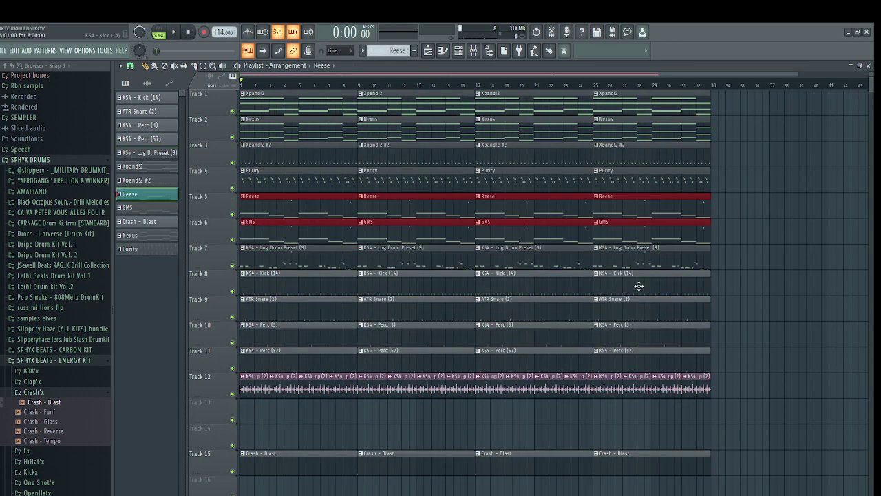
pyautogui.keyDown('ctrl'); pyautogui.click(746, 314); pyautogui.keyUp('ctrl')
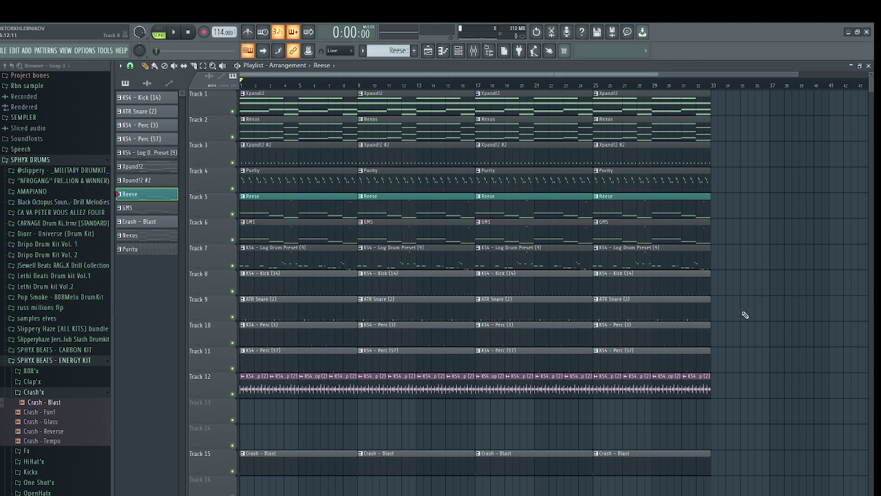
# Delete the Perc (3), snare, kick, log drum, Nexus, both Xpand!2 and Purity clips from the first eight bars
pyautogui.rightClick(277, 340)
pyautogui.rightClick(283, 316)
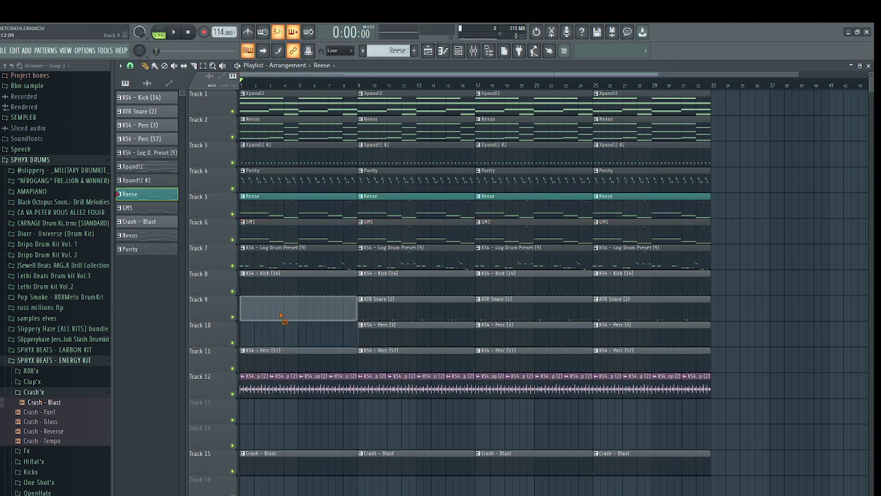
pyautogui.rightClick(283, 286)
pyautogui.rightClick(282, 267)
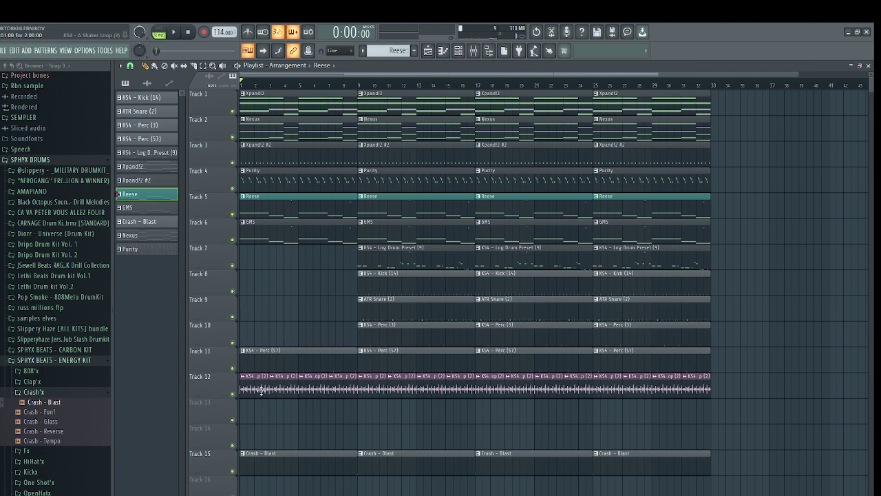
pyautogui.rightClick(262, 124)
pyautogui.rightClick(262, 100)
pyautogui.rightClick(254, 155)
pyautogui.rightClick(260, 180)
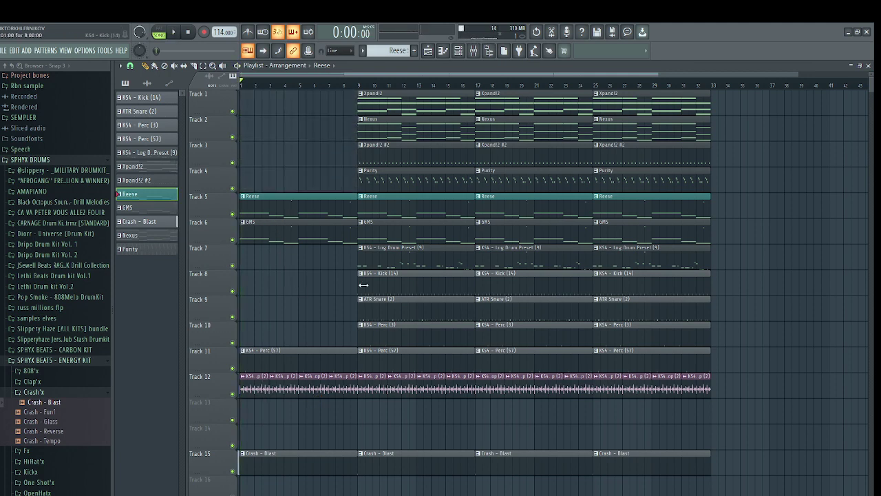
# Copy the kick, snare and Perc (3) clips from bar 9 back to bar 1, and delete the opening Reese and GMS clips
pyautogui.moveTo(344, 270); pyautogui.dragTo(429, 341)
pyautogui.moveTo(391, 277); pyautogui.dragTo(273, 277)
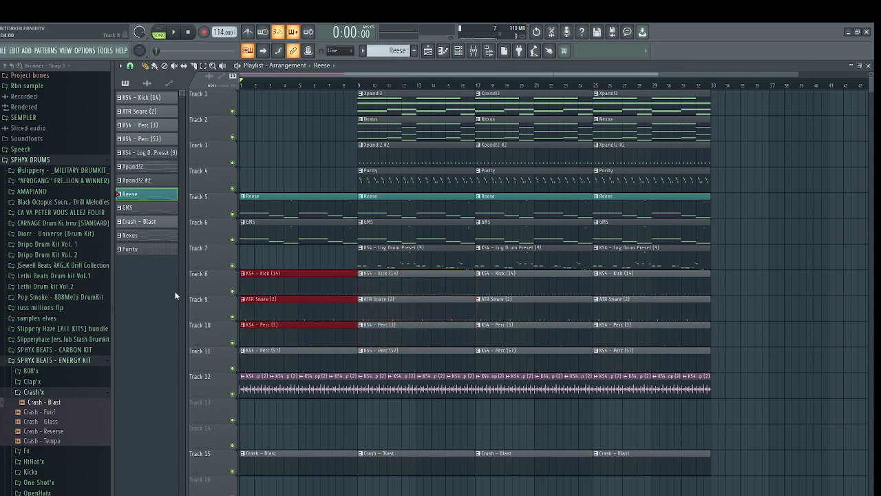
pyautogui.rightClick(264, 215)
pyautogui.rightClick(270, 231)
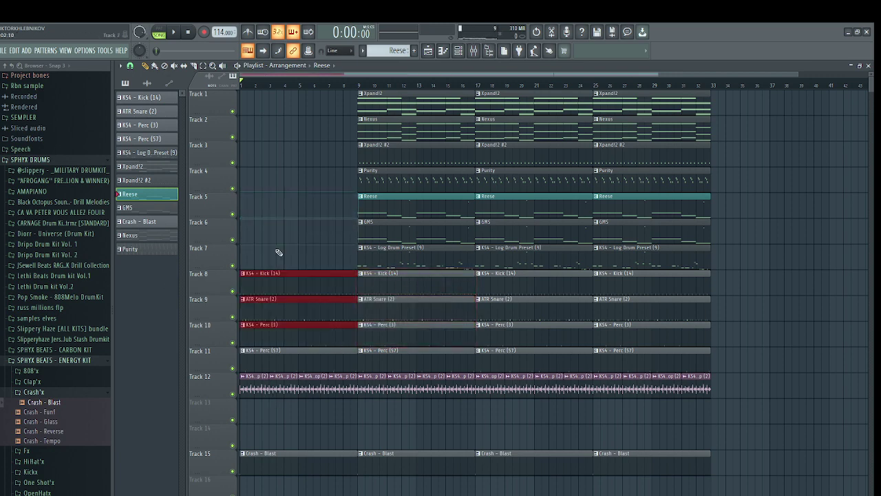
# Play the song and delete the Purity, Xpand!2 #2, Nexus, log drum, Reese and GMS clips from bars 9 to 16
pyautogui.press('space')
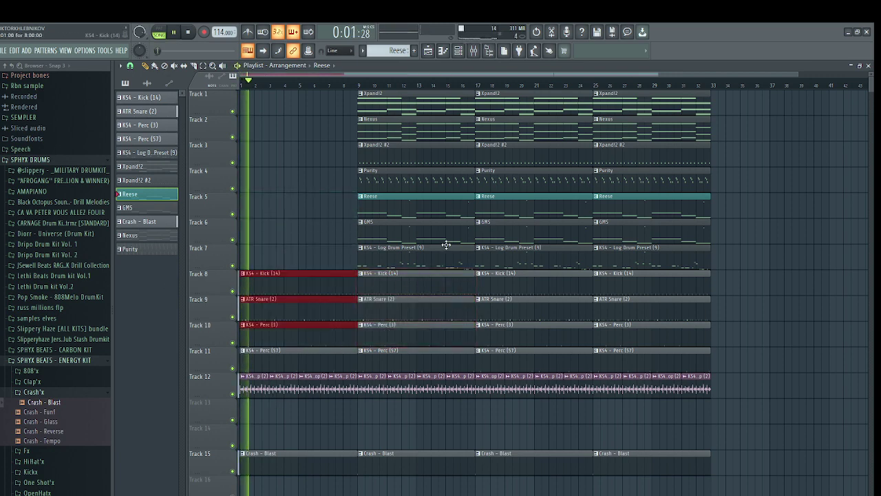
pyautogui.click(318, 235)
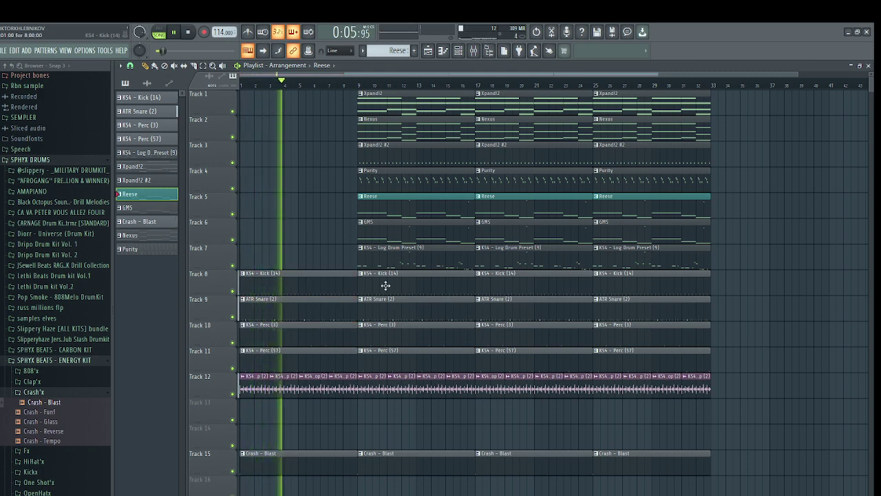
pyautogui.rightClick(389, 180)
pyautogui.rightClick(394, 159)
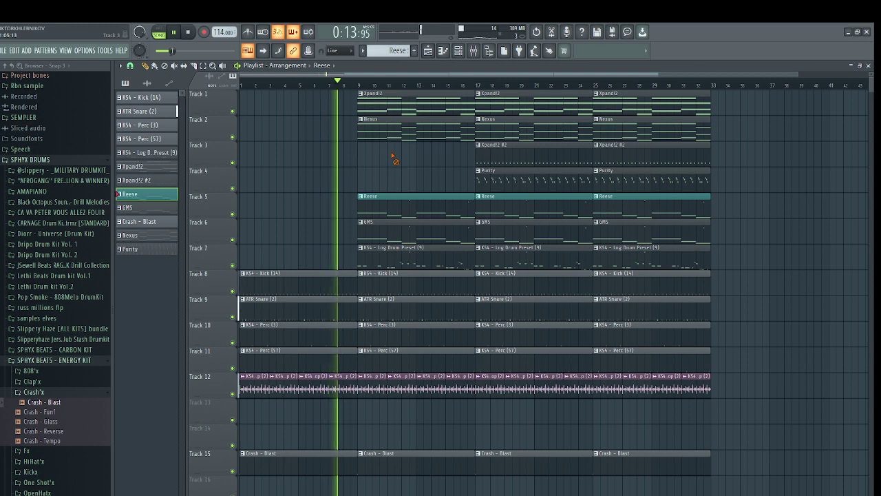
pyautogui.rightClick(397, 136)
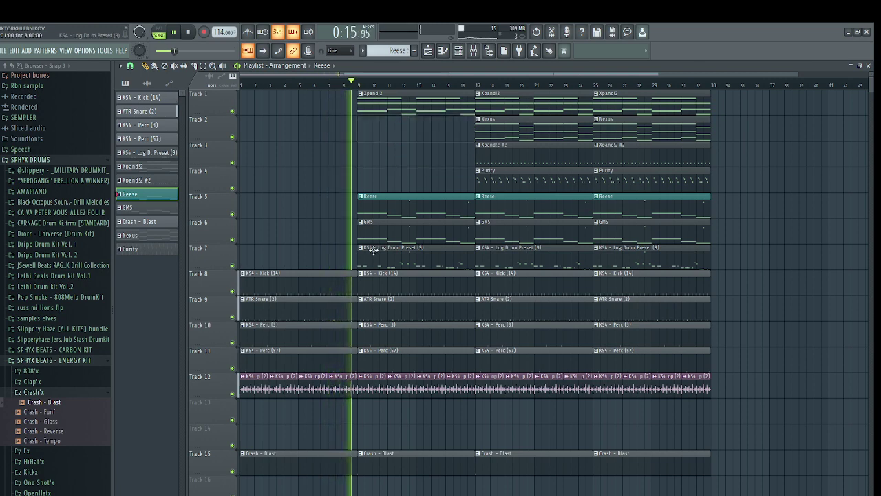
pyautogui.rightClick(374, 254)
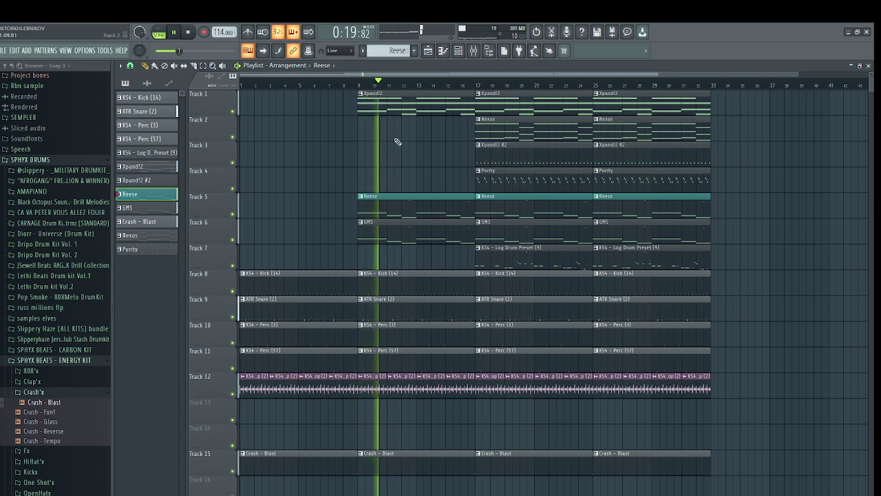
pyautogui.rightClick(402, 206)
pyautogui.rightClick(411, 231)
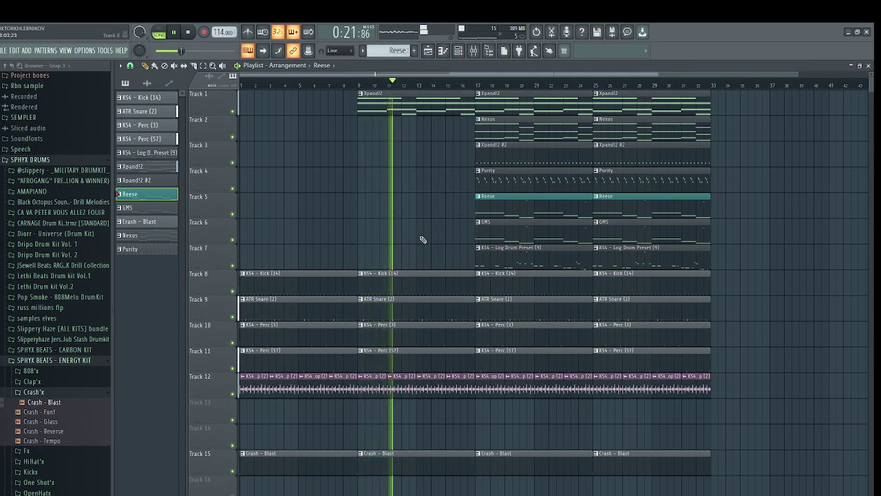
# Delete the Nexus, Xpand!2 #2, Purity and log drum clips from bars 17 to 24
pyautogui.rightClick(511, 133)
pyautogui.rightClick(513, 156)
pyautogui.rightClick(514, 180)
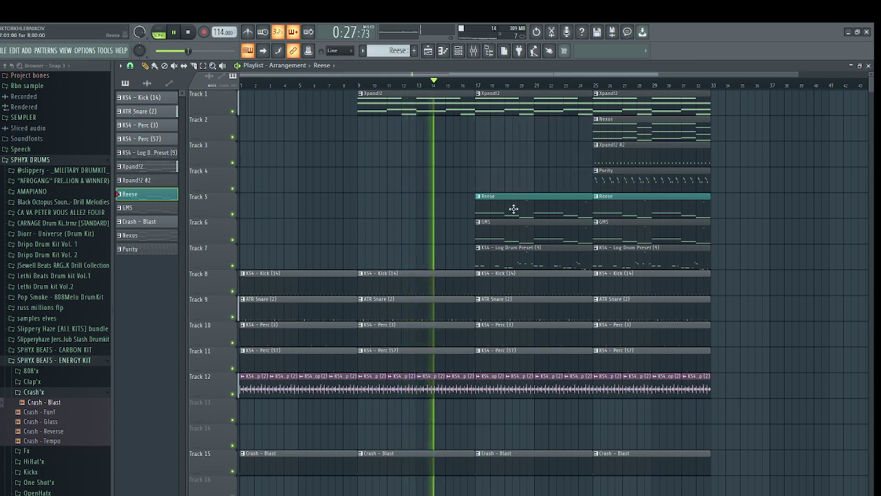
pyautogui.rightClick(517, 254)
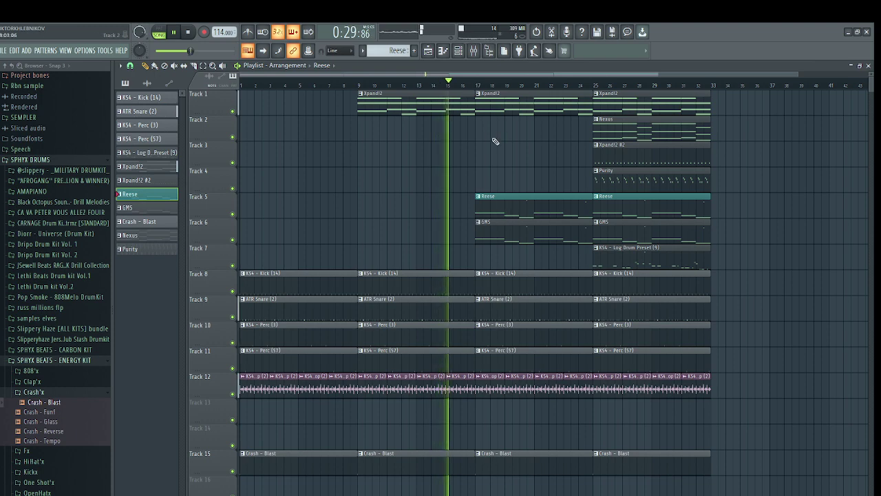
# Set the Crash - Blast channel's volume to about 25% in the channel rack
pyautogui.click(458, 52)
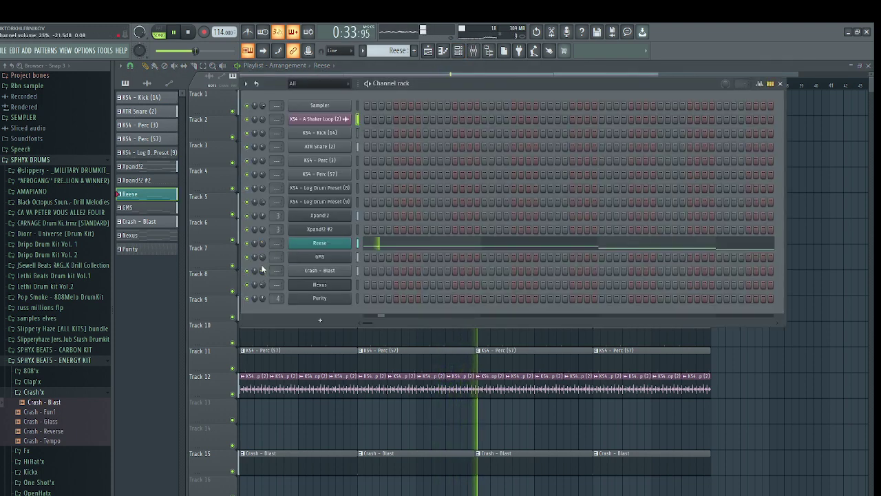
pyautogui.rightClick(369, 435)
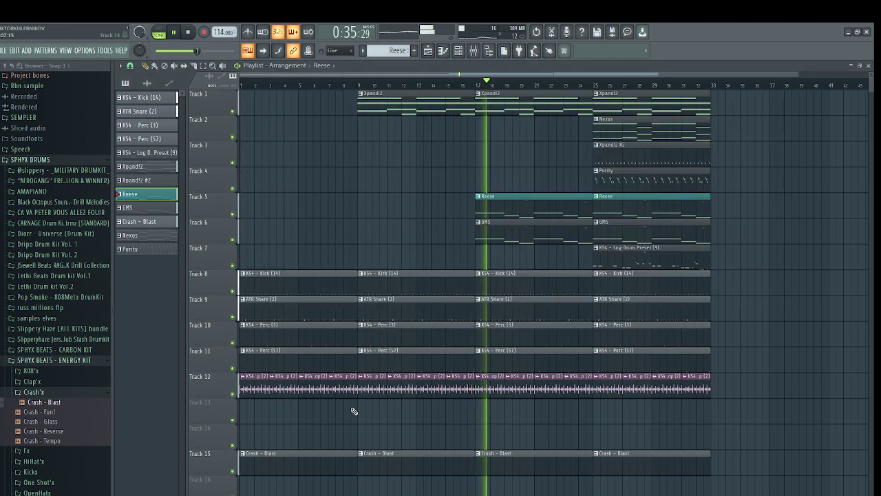
# Place the Fx - Uhh Riser sample from the Energy Kit's Fx folder on Track 14 so its swell peaks at bar 17
pyautogui.click(60, 393)
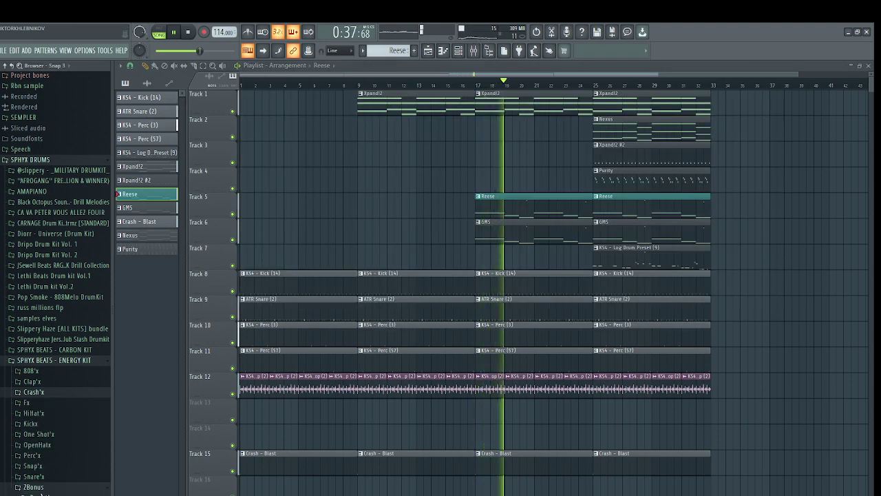
pyautogui.click(28, 403)
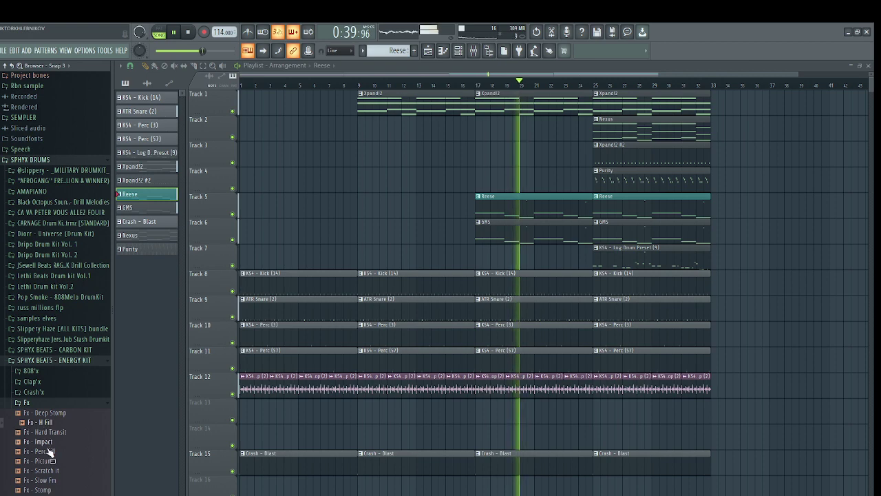
pyautogui.moveTo(43, 495); pyautogui.dragTo(483, 442)
pyautogui.scroll(4, 484, 430)
pyautogui.scroll(3, 484, 440)
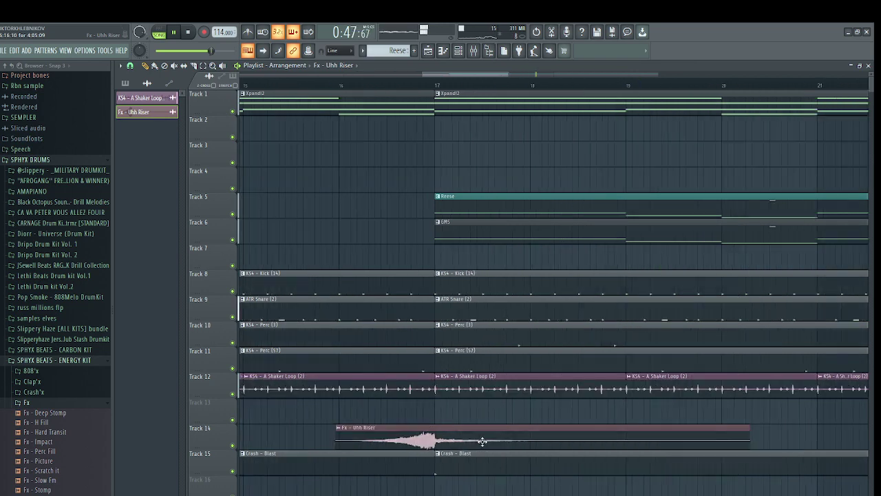
# Set the Fx - Uhh Riser clip's time-stretching mode to Stretch and lower its volume
pyautogui.doubleClick(483, 441)
pyautogui.click(431, 240)
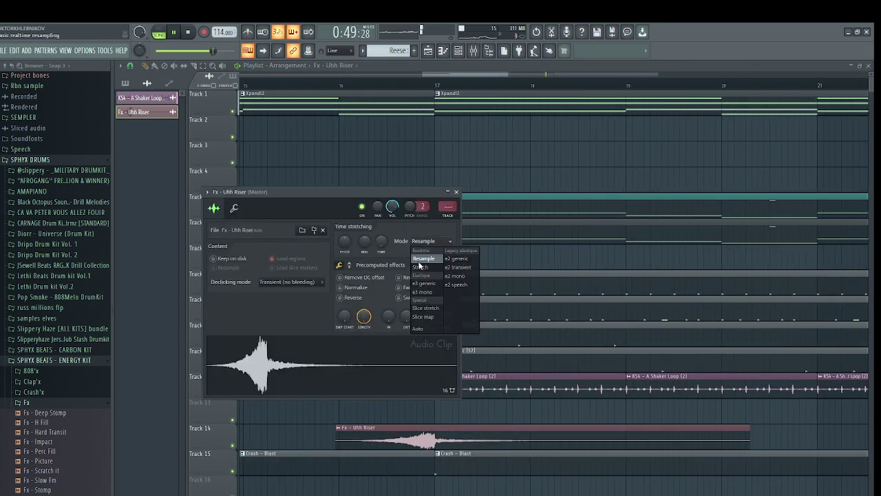
pyautogui.click(420, 267)
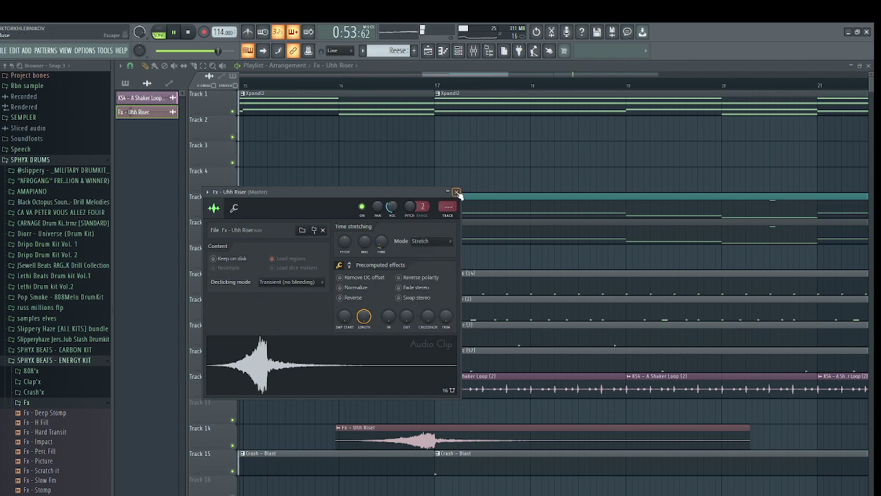
# Duplicate all clips of bars 25 to 32 twice so the full section continues through bar 48
pyautogui.click(456, 192)
pyautogui.scroll(-5, 726, 296)
pyautogui.scroll(-2, 727, 296)
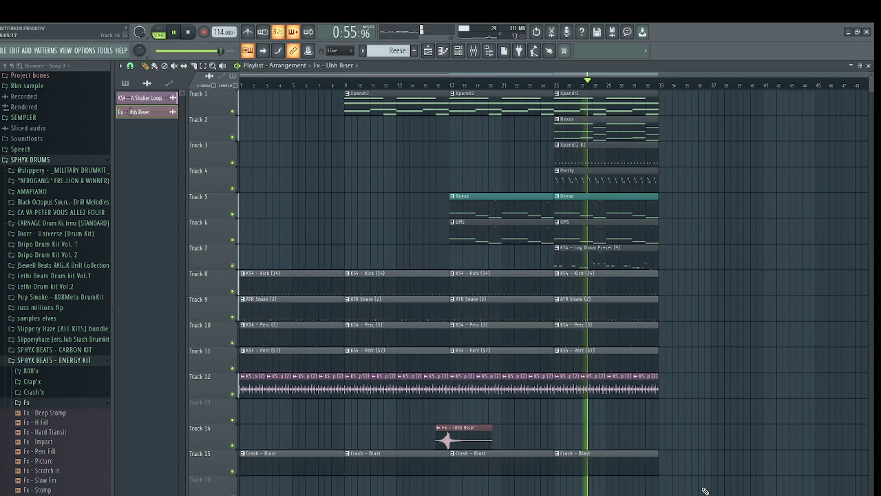
pyautogui.moveTo(704, 491); pyautogui.dragTo(573, 86)
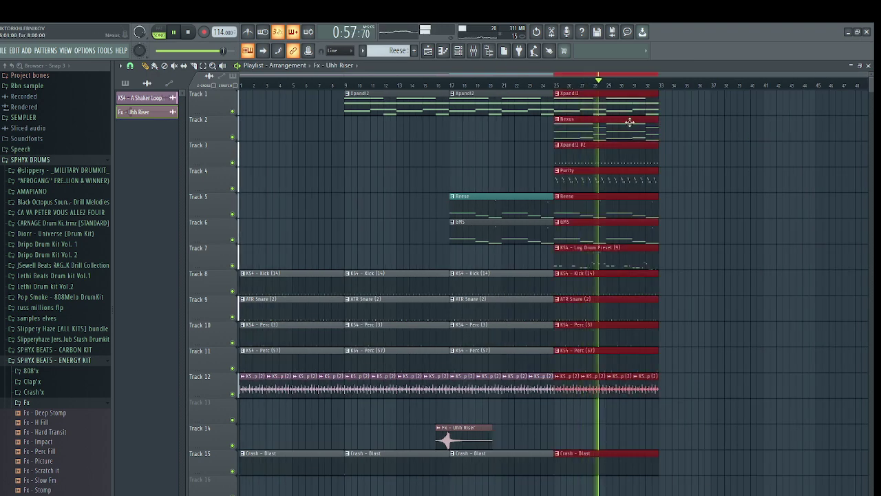
pyautogui.hotkey('ctrl', 'b')
pyautogui.hotkey('ctrl', 'b')
pyautogui.scroll(-2, 680, 306)
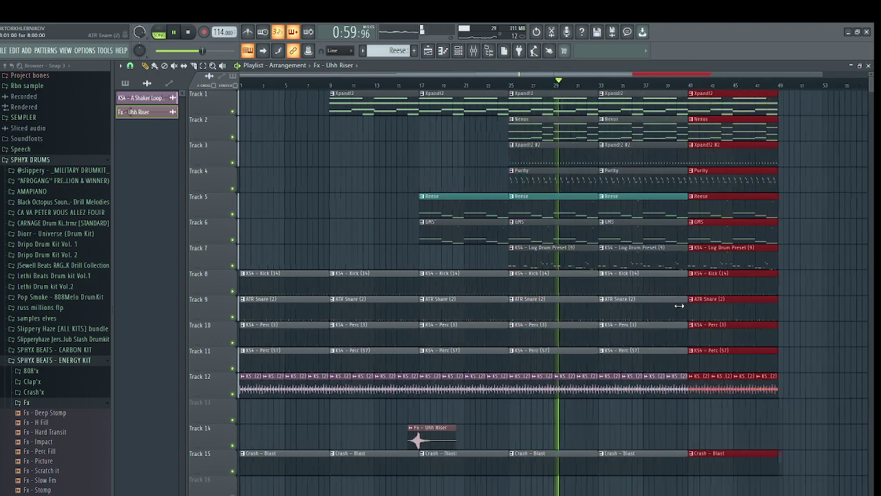
pyautogui.rightClick(779, 406)
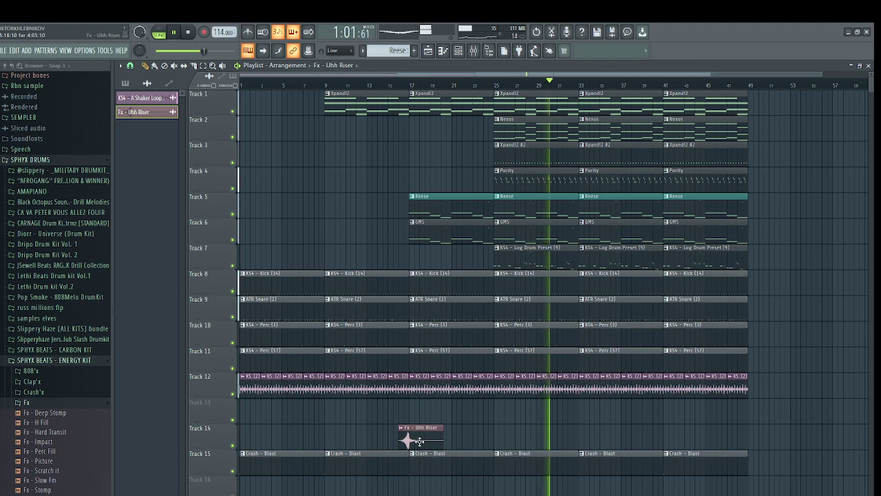
# Add Fx - Uhh Riser clips on Track 14 with swells peaking at bars 33 and 41, setting the channel volume to 36%
pyautogui.doubleClick(419, 441)
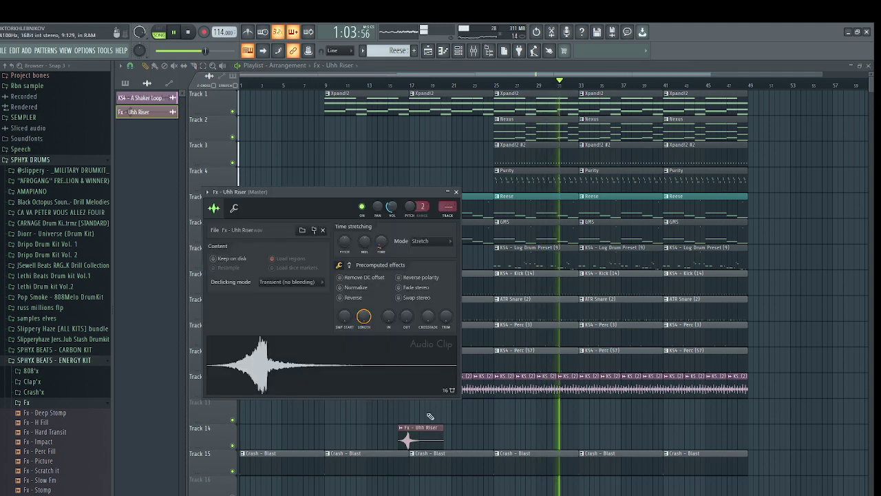
pyautogui.click(597, 418)
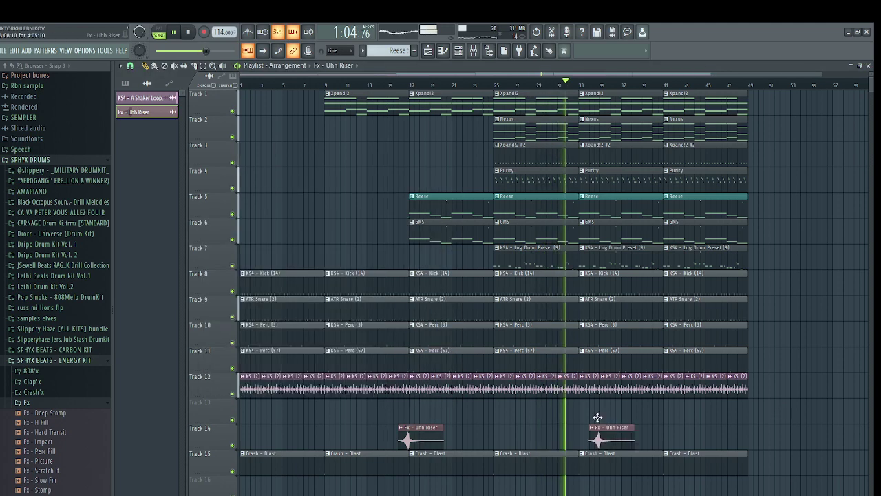
pyautogui.moveTo(620, 438); pyautogui.dragTo(600, 439)
pyautogui.doubleClick(599, 438)
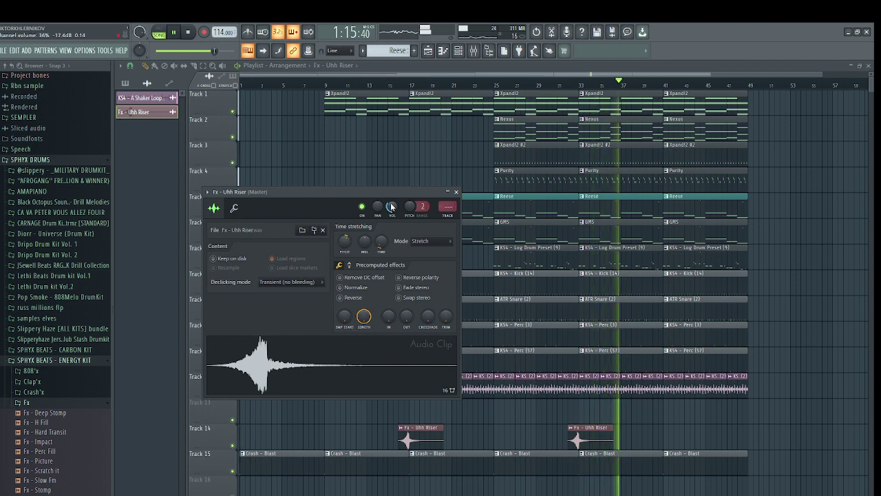
pyautogui.click(457, 192)
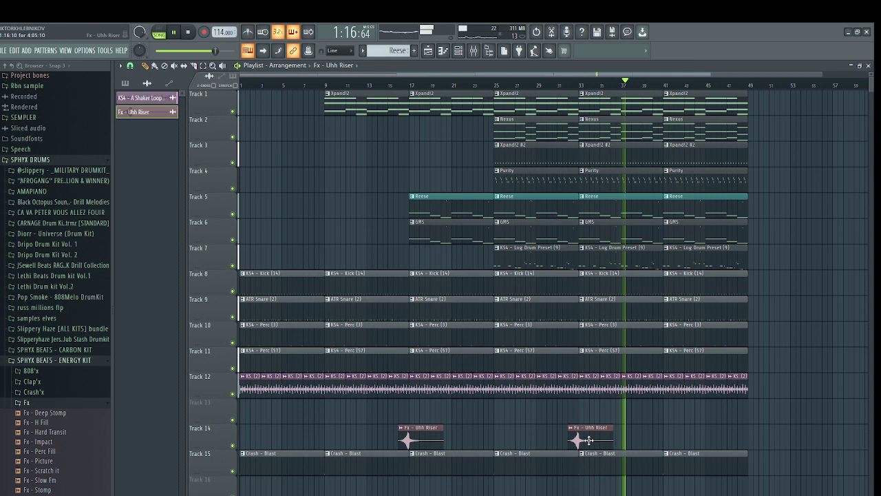
pyautogui.moveTo(589, 440); pyautogui.dragTo(686, 427)
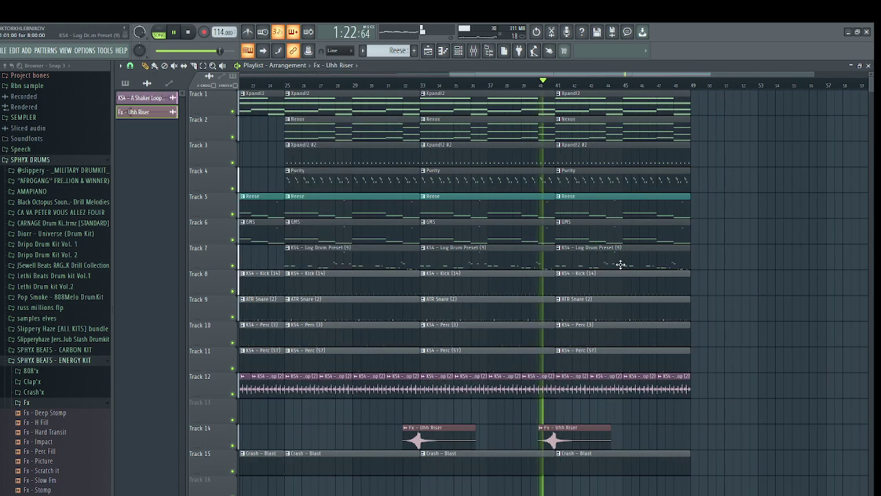
# Delete the log drum and Nexus clips from bars 41 to 48 and duplicate the remaining section to bars 49 to 56
pyautogui.rightClick(621, 265)
pyautogui.rightClick(606, 140)
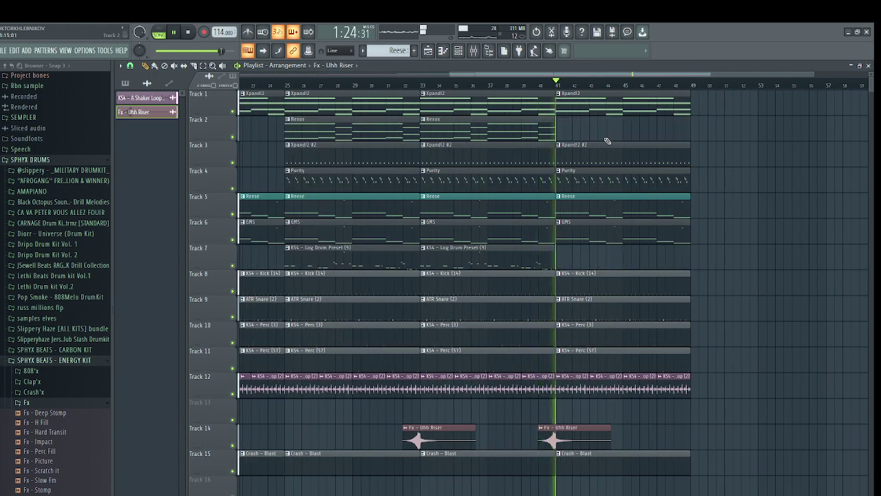
pyautogui.moveTo(735, 492); pyautogui.dragTo(650, 108)
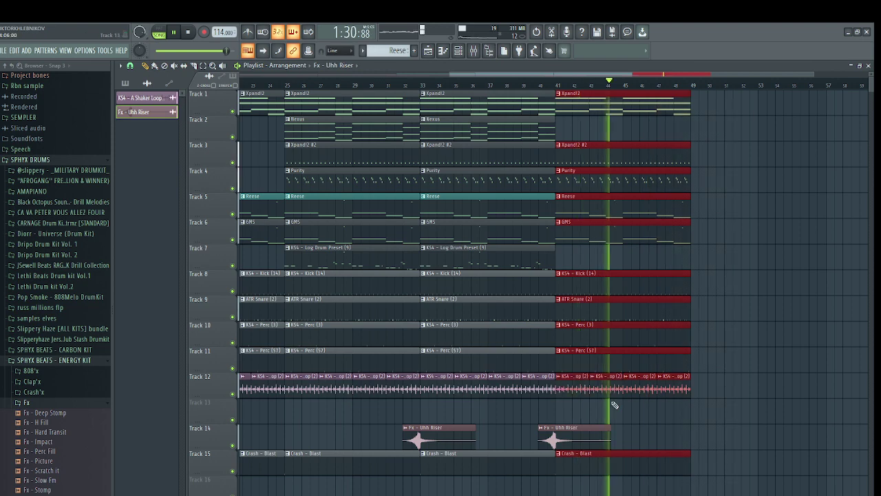
pyautogui.hotkey('ctrl', 'b')
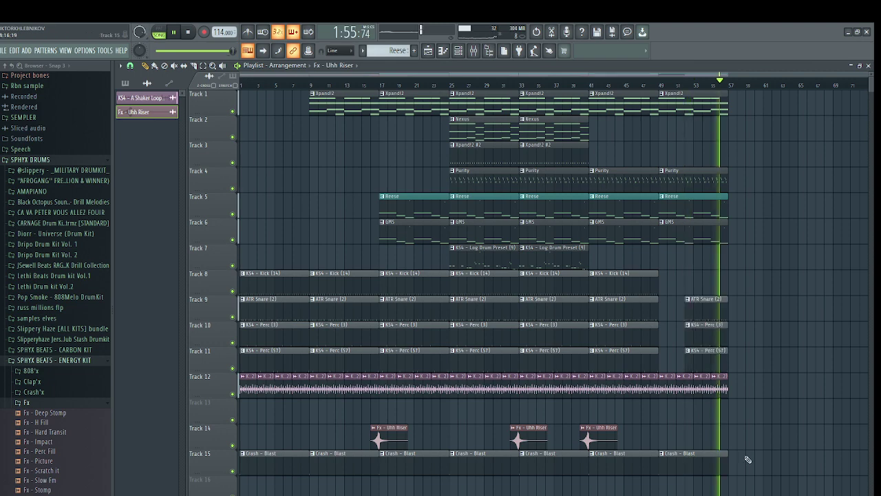
# Repeat the full section of bars 25 to 40 at bars 57 to 72 and delete the Fx - Uhh Riser clip at bar 17
pyautogui.moveTo(568, 486); pyautogui.dragTo(545, 418)
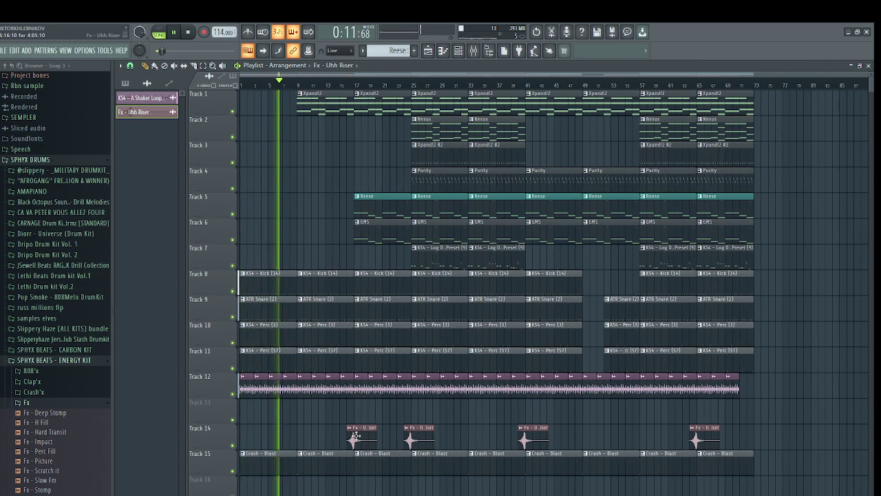
pyautogui.rightClick(356, 436)
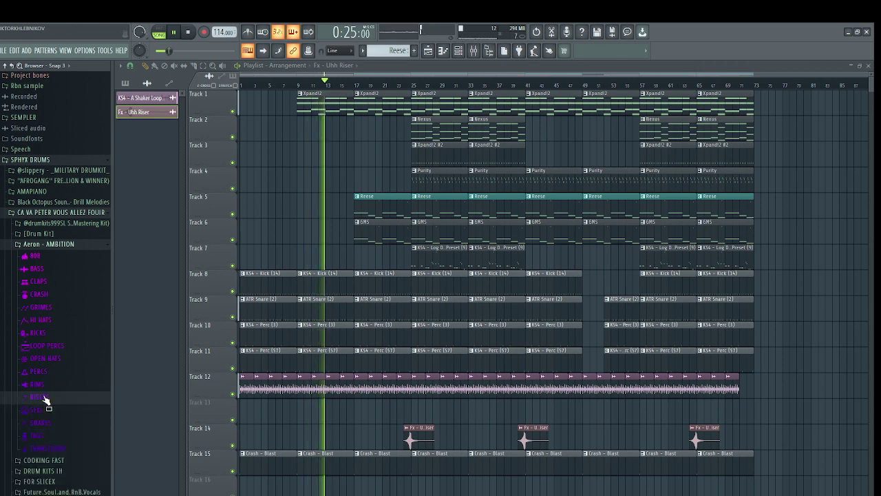
# Place the TRANSITION - BALAYAGE sample from the Aeron - AMBITION kit's transitions folder on Track 17 so its swell peaks at bar 17
pyautogui.doubleClick(301, 378)
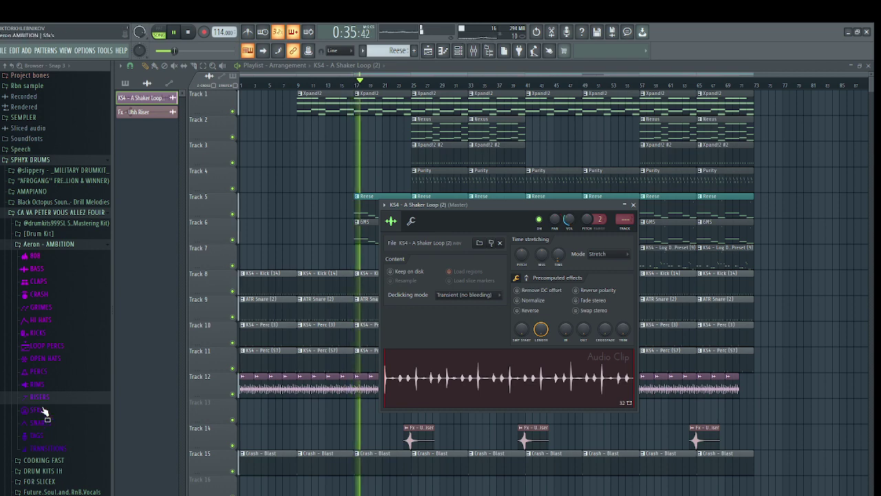
pyautogui.click(49, 448)
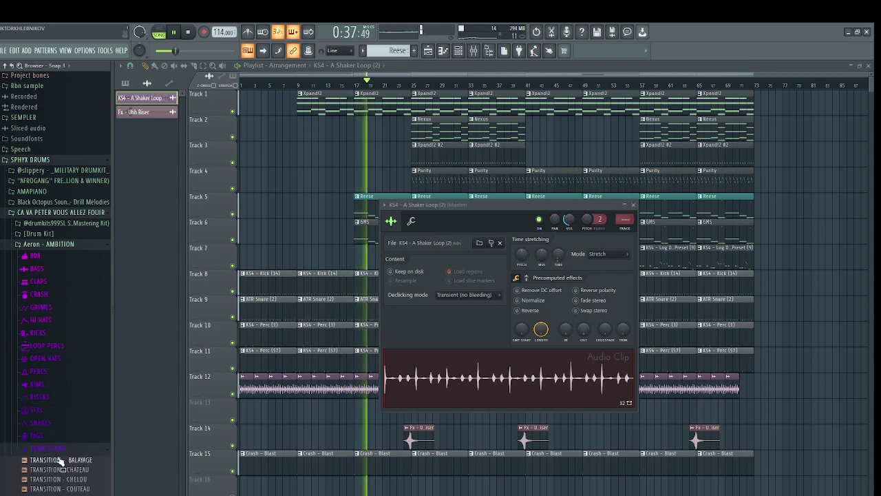
pyautogui.moveTo(61, 460)
pyautogui.mouseDown()
pyautogui.moveTo(241, 332)
pyautogui.moveTo(383, 495)
pyautogui.mouseUp()
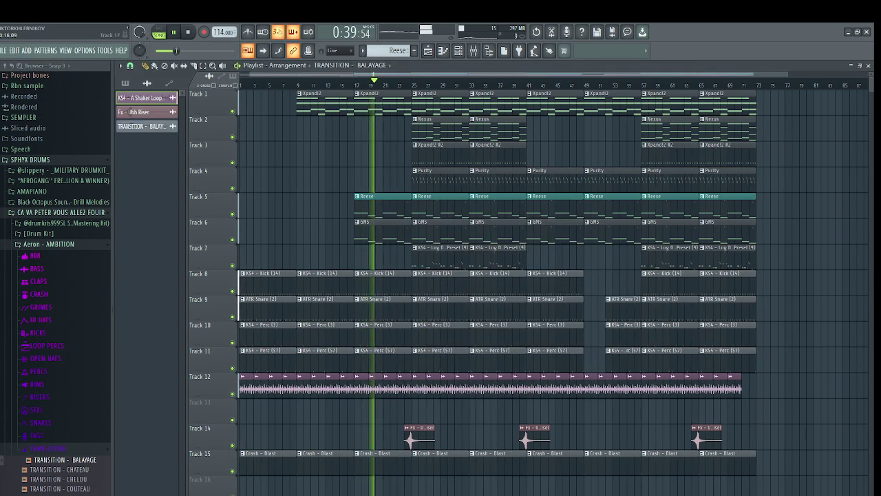
pyautogui.scroll(4, 321, 413)
pyautogui.click(65, 246)
pyautogui.click(55, 212)
pyautogui.scroll(-2, 70, 384)
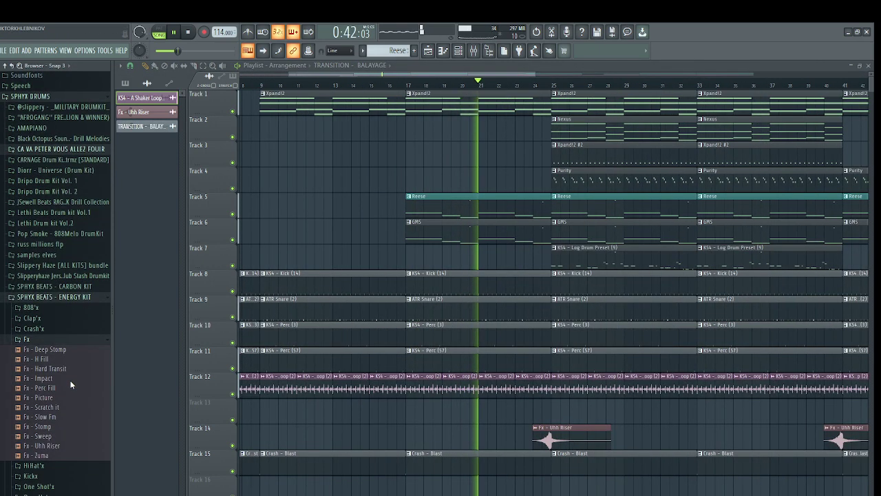
pyautogui.scroll(-2, 70, 380)
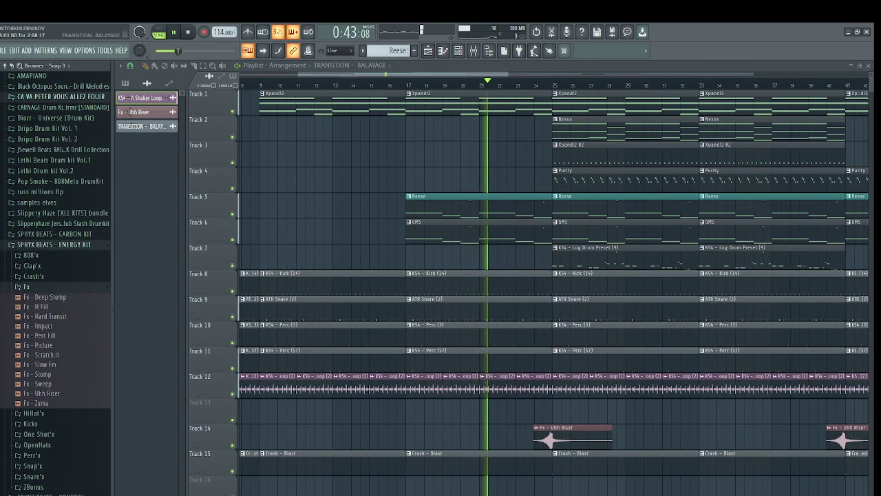
pyautogui.scroll(2, 404, 275)
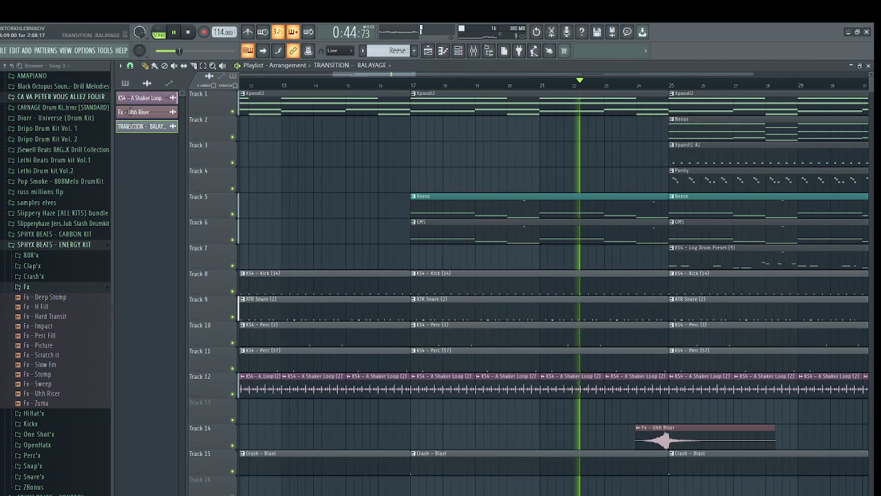
pyautogui.scroll(2, 428, 275)
# Set the TRANSITION - BALAYAGE clip's time-stretching mode to Stretch and lower its volume
pyautogui.doubleClick(142, 126)
pyautogui.click(349, 158)
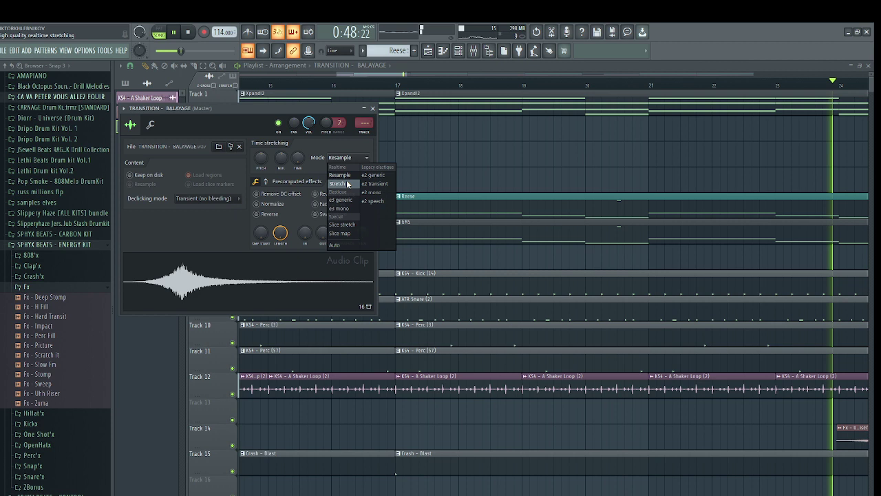
pyautogui.click(348, 184)
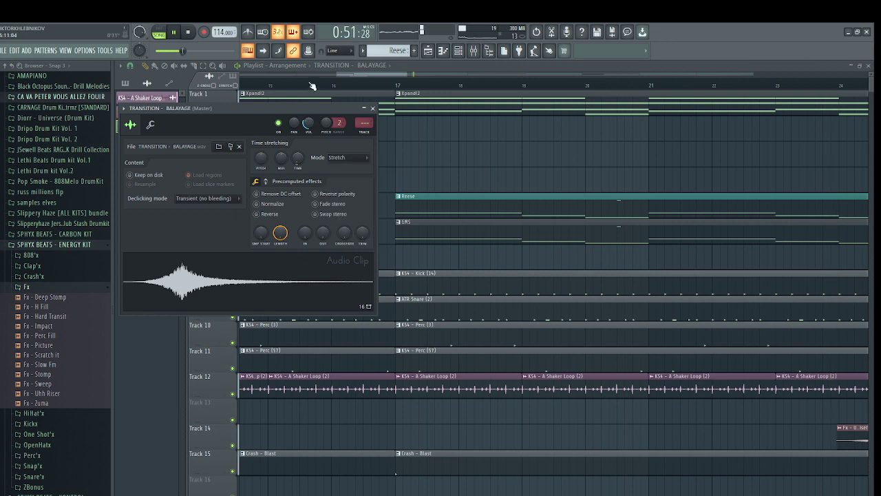
pyautogui.click(313, 86)
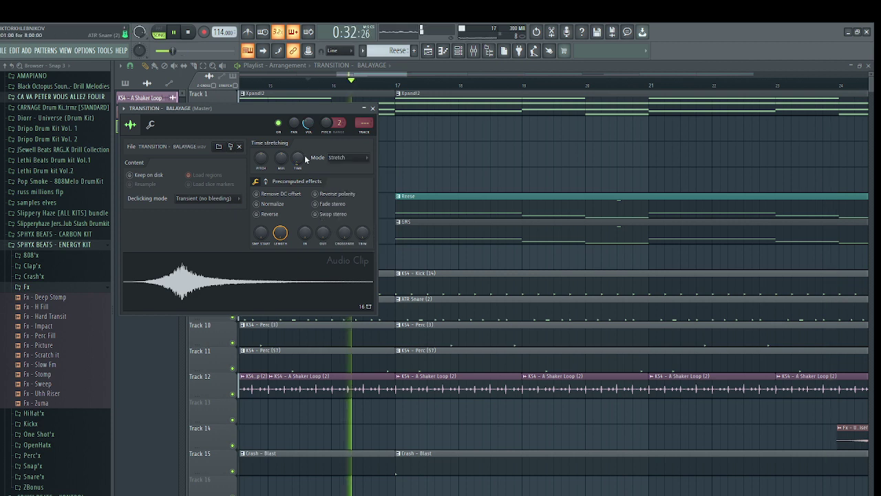
pyautogui.moveTo(309, 123); pyautogui.dragTo(323, 140)
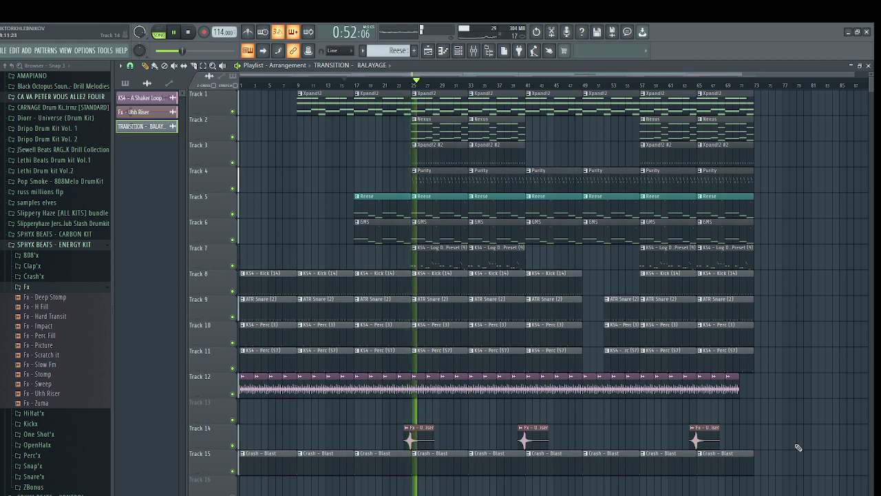
# Extend the shaker loop on Track 12 through bar 72 and duplicate all clips of bars 41 to 72 to bars 73 to 104
pyautogui.click(733, 387)
pyautogui.click(746, 387)
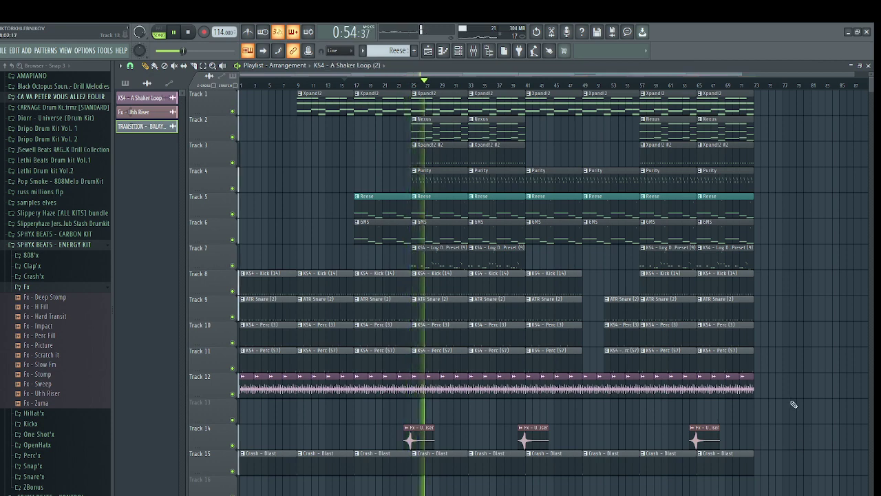
pyautogui.moveTo(782, 75); pyautogui.dragTo(539, 67)
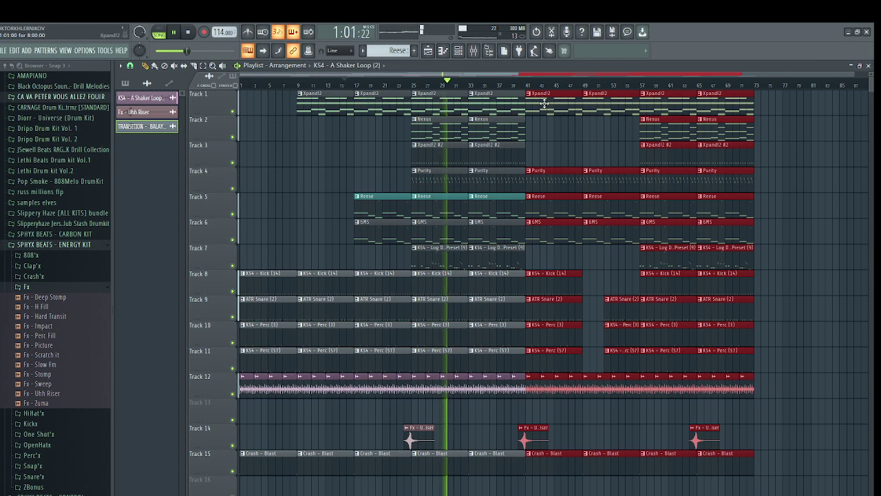
pyautogui.hotkey('ctrl', 'b')
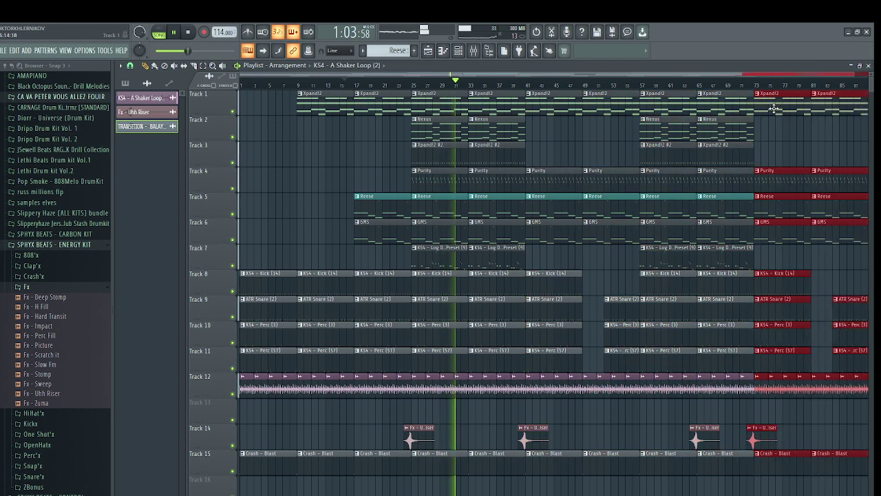
pyautogui.scroll(-2, 726, 184)
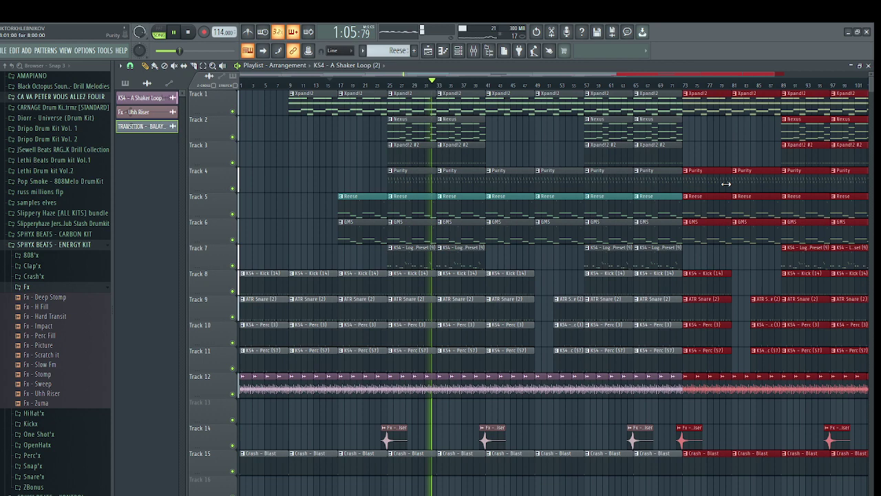
# Delete the Purity clips at bars 41 to 48 and 73 to 80, and add a Nexus clip at bars 73 to 80
pyautogui.rightClick(727, 184)
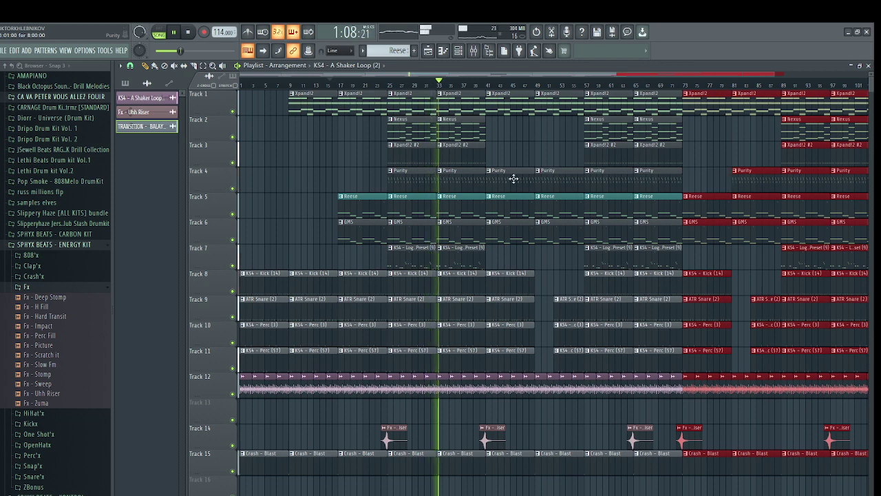
pyautogui.rightClick(513, 179)
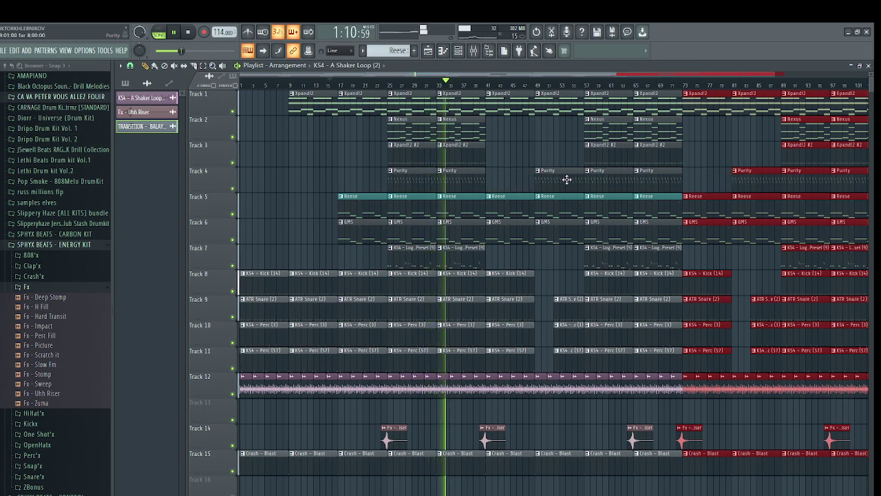
pyautogui.hotkey('ctrl', 'd')
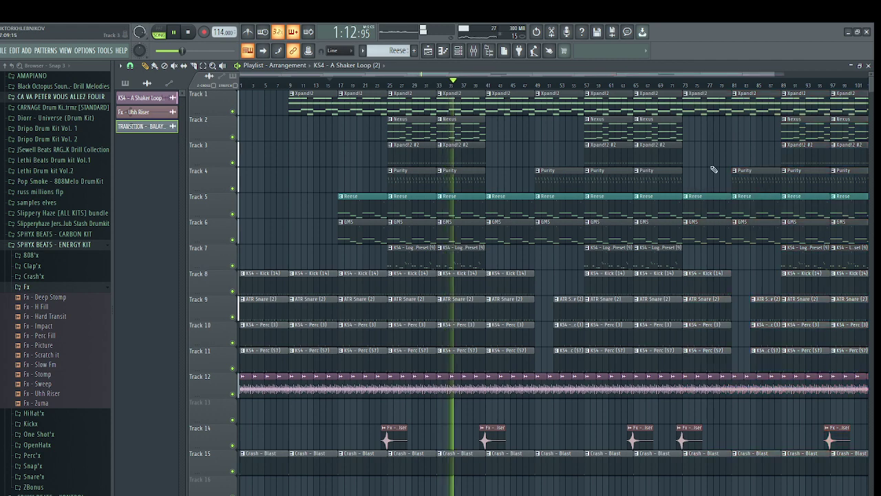
pyautogui.click(666, 135)
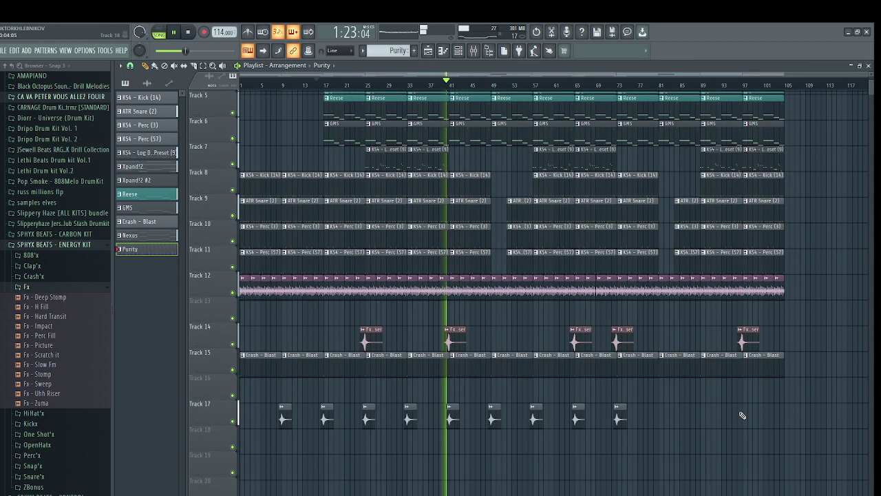
# Continue the TRANSITION - BALAYAGE clips every eight bars along Track 17 up to bar 105
pyautogui.scroll(1, 737, 434)
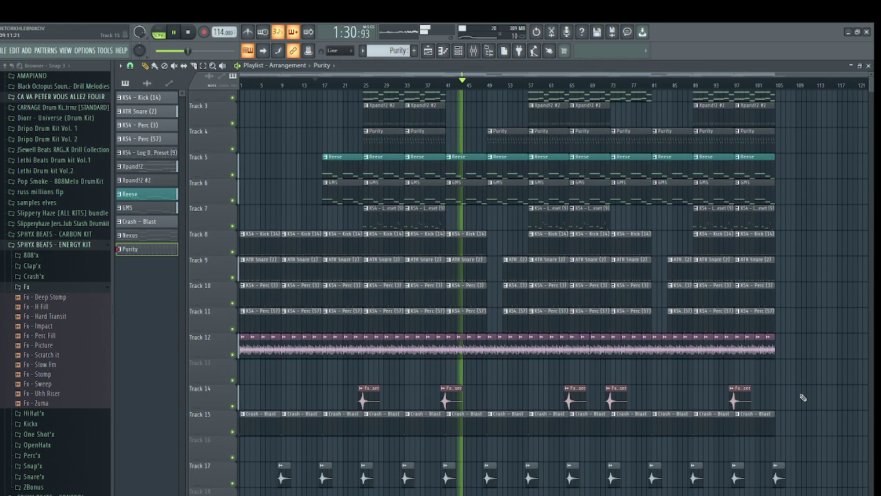
pyautogui.scroll(-2, 803, 398)
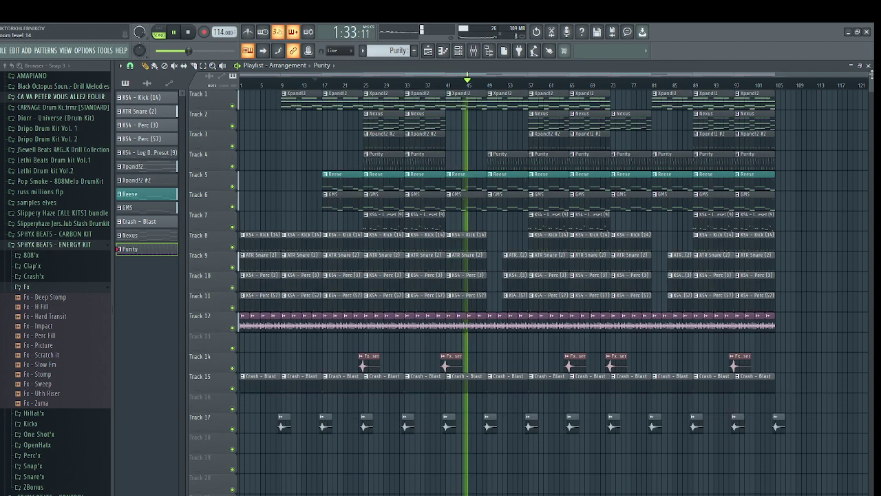
pyautogui.moveTo(777, 363); pyautogui.dragTo(491, 360)
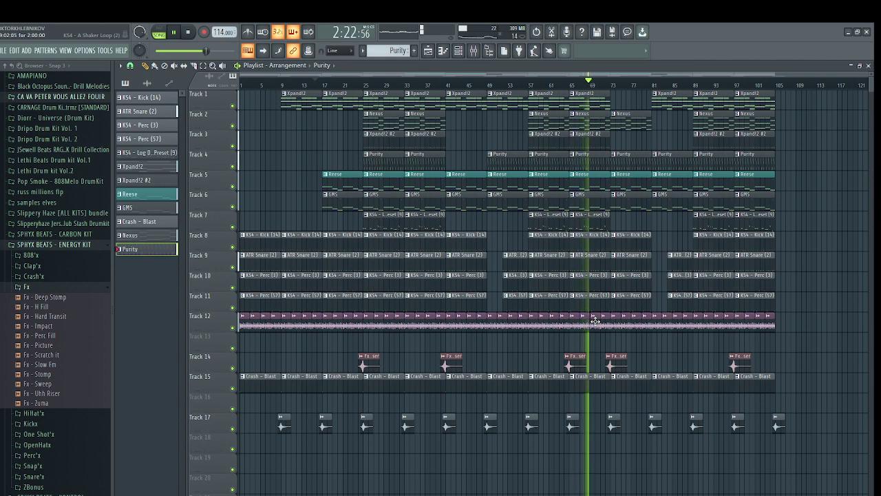
pyautogui.scroll(2, 595, 321)
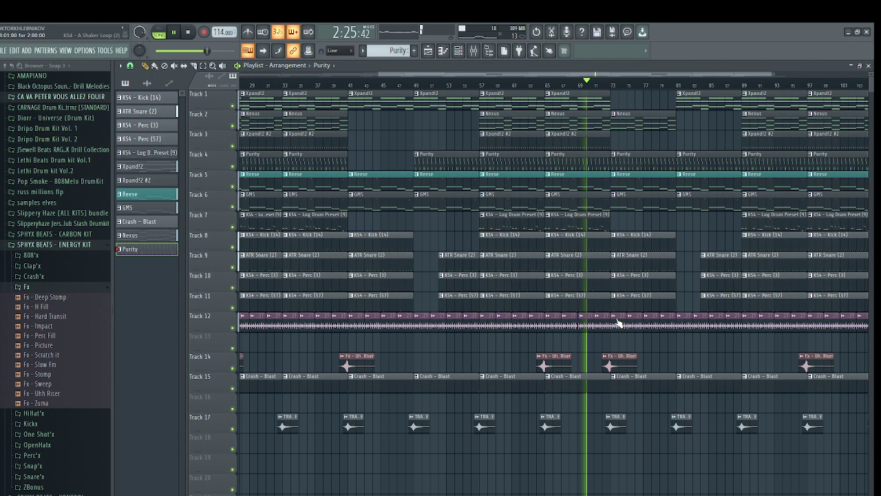
pyautogui.scroll(3, 619, 322)
pyautogui.click(618, 325)
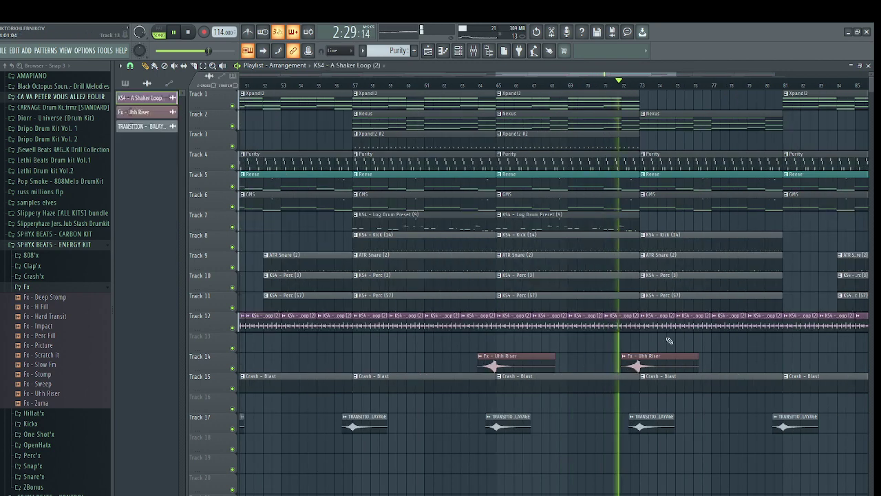
pyautogui.scroll(-3, 710, 337)
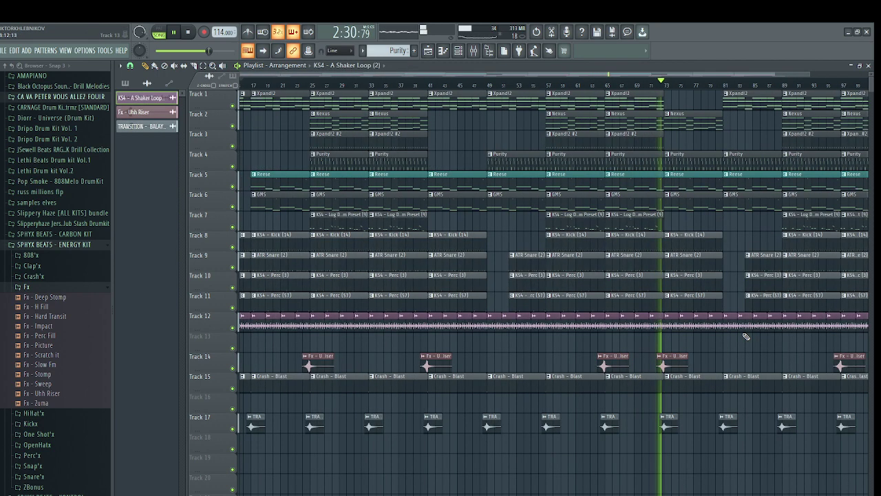
pyautogui.scroll(-2, 746, 336)
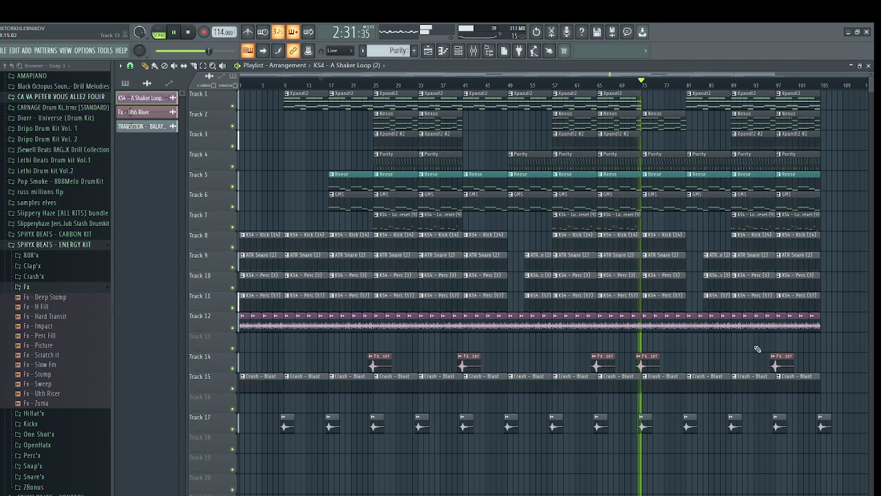
pyautogui.scroll(-1, 698, 213)
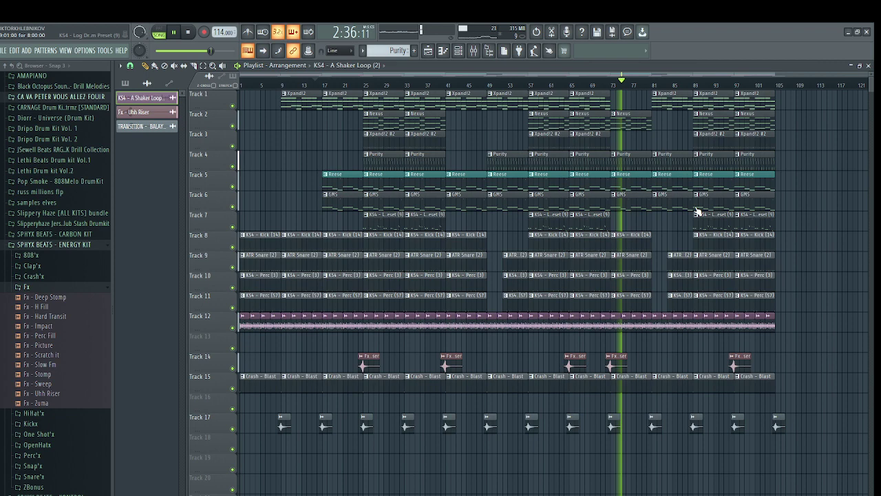